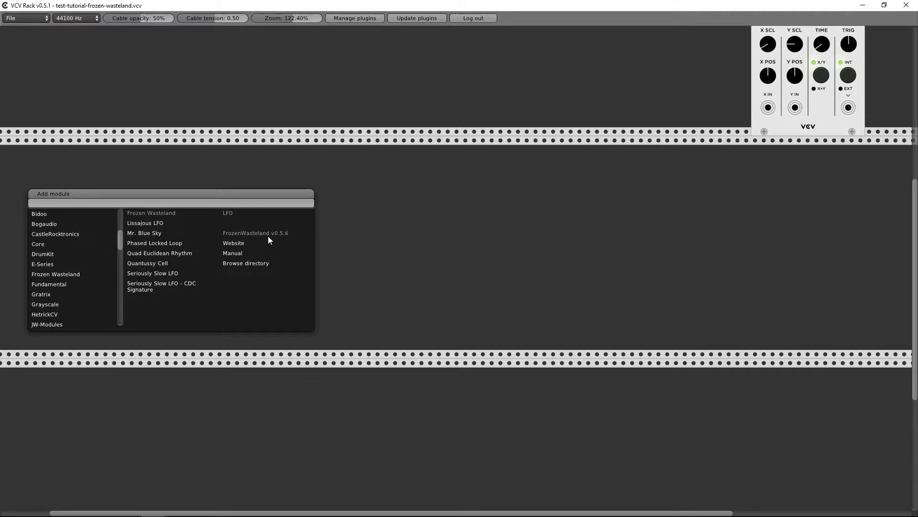
# Step: Add the Frozen Wasteland modules Lissajous LFO, Mr. Blue Sky and Phased Locked Loop, with Mr. Blue Sky in the row beneath the other two
pyautogui.click(134, 222)
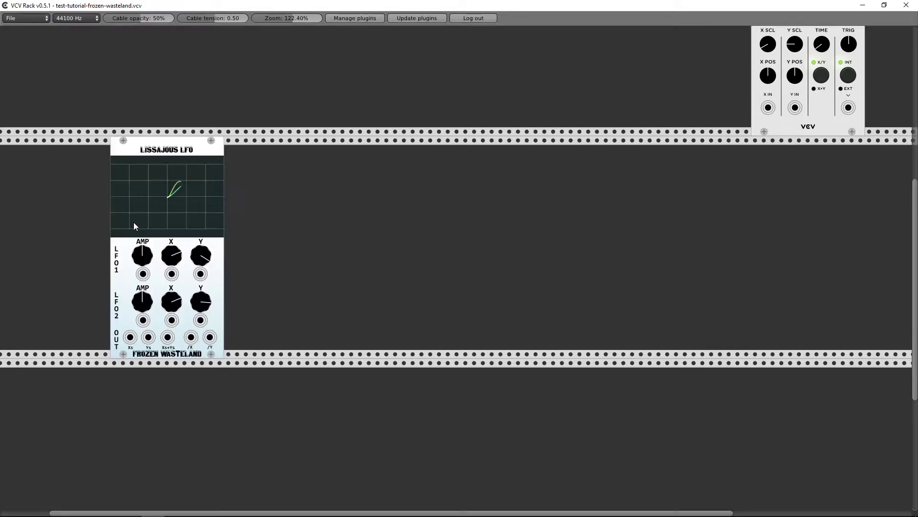
pyautogui.rightClick(291, 193)
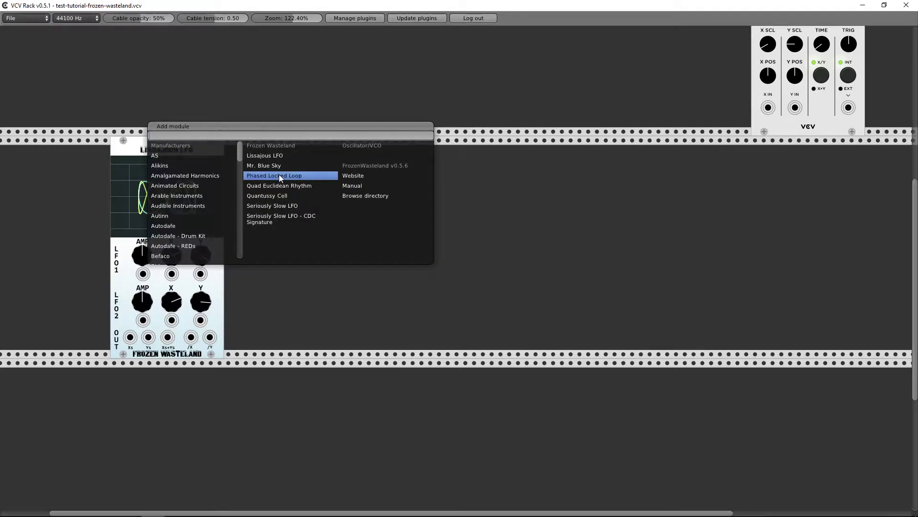
pyautogui.click(263, 165)
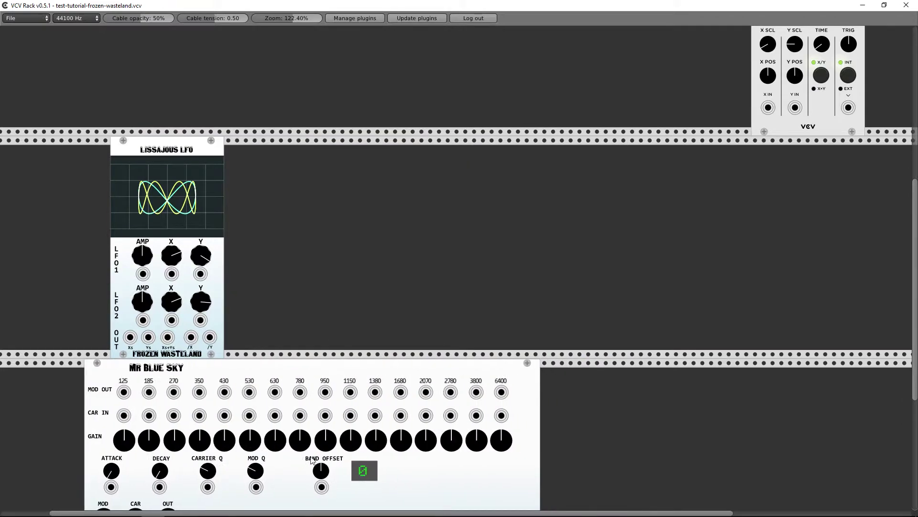
pyautogui.click(338, 460)
pyautogui.rightClick(338, 243)
pyautogui.click(332, 226)
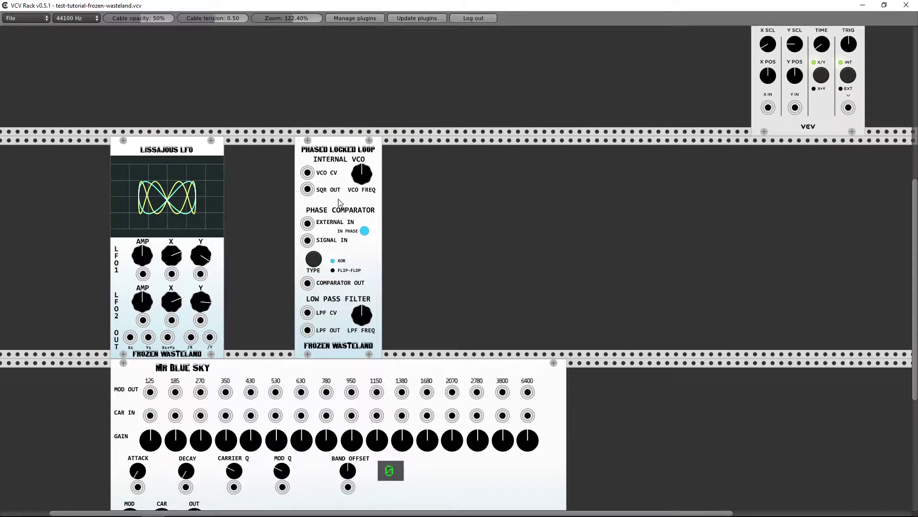
# Step: Add the Quad Euclidean Rhythm and Quantussy Cell modules side by side after the Phased Locked Loop
pyautogui.rightClick(359, 189)
pyautogui.click(355, 176)
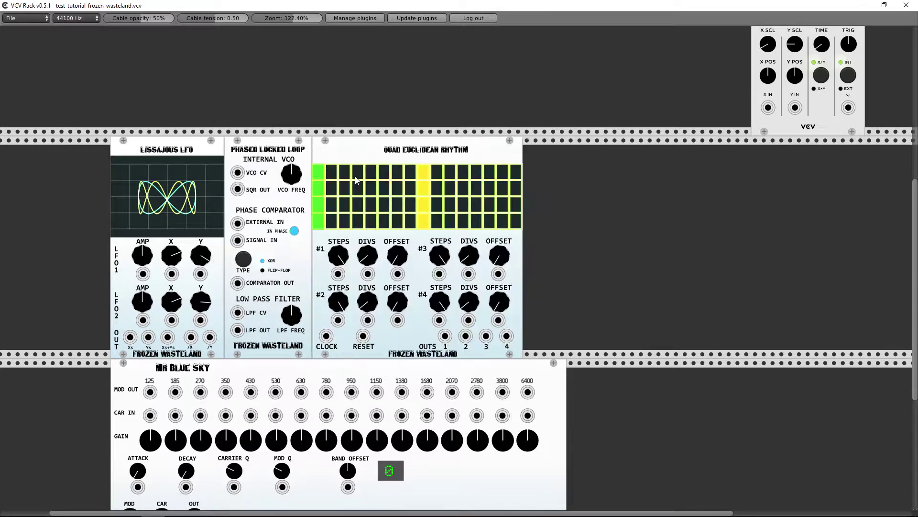
pyautogui.rightClick(568, 188)
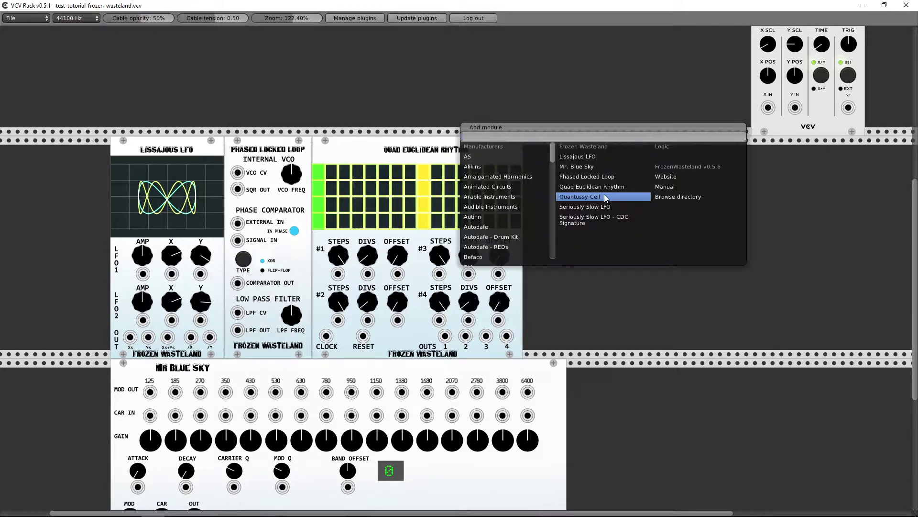
pyautogui.click(620, 181)
pyautogui.moveTo(613, 164); pyautogui.dragTo(579, 164)
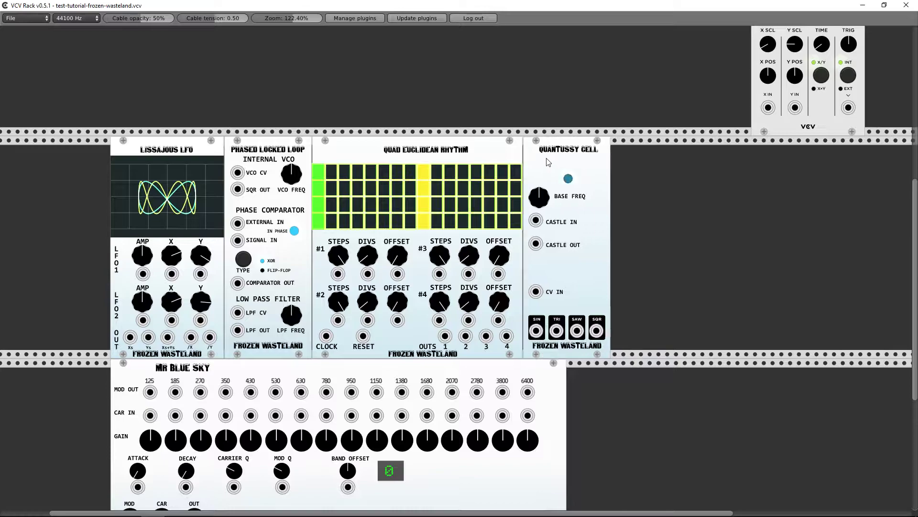
# Step: Add the Seriously Slow LFO and the Seriously Slow LFO - CDC Signature beside the Quantussy Cell
pyautogui.rightClick(673, 170)
pyautogui.click(656, 183)
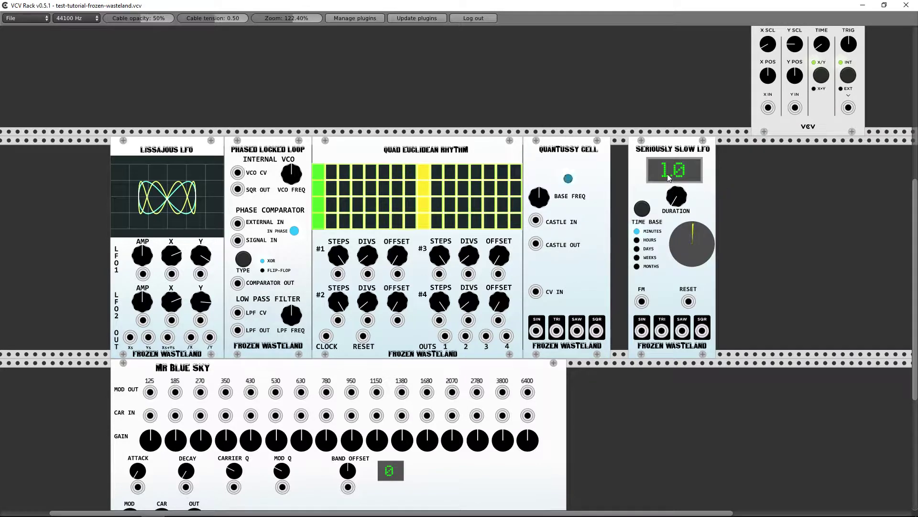
pyautogui.moveTo(669, 178); pyautogui.dragTo(652, 177)
pyautogui.rightClick(739, 175)
pyautogui.click(727, 178)
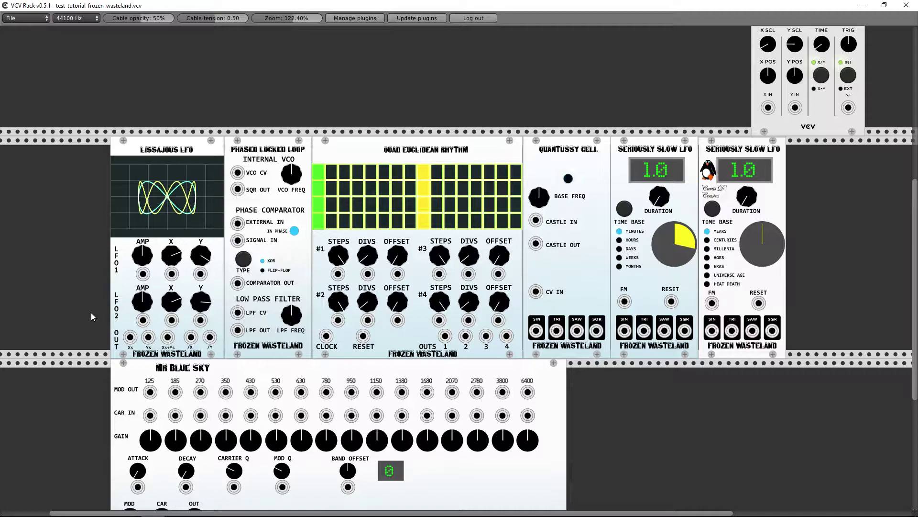
# Step: Delete the Lissajous LFO, Phased Locked Loop, Quad Euclidean Rhythm, Mr. Blue Sky and Quantussy Cell modules
pyautogui.scroll(-1, 179, 298)
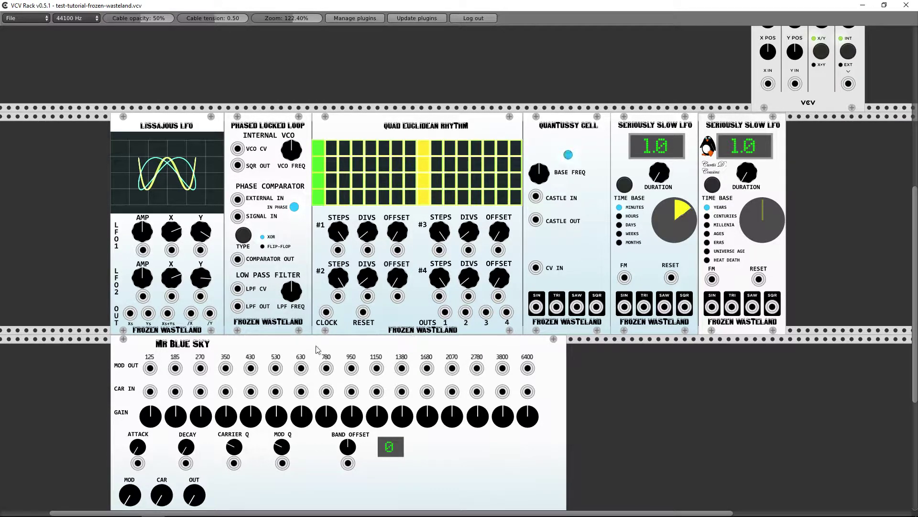
pyautogui.press('Delete')
pyautogui.press('Delete')
pyautogui.press('Delete')
pyautogui.press('Delete')
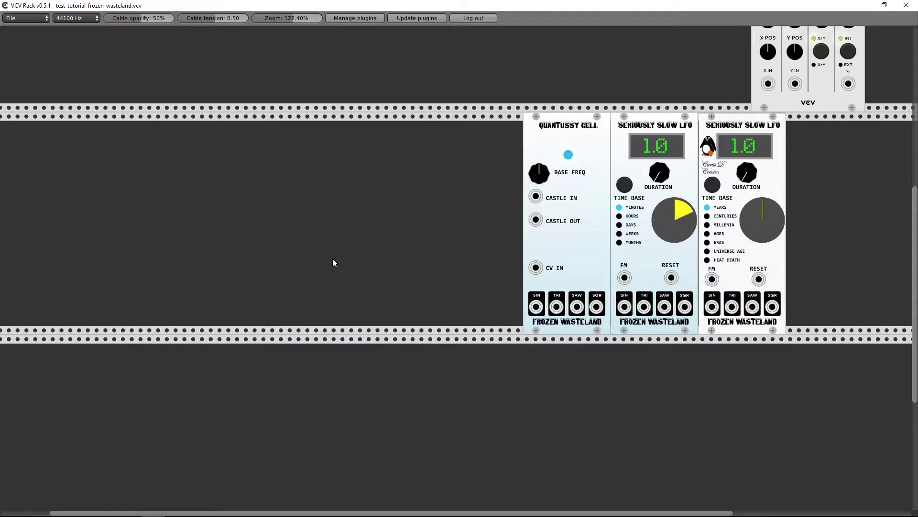
pyautogui.press('Delete')
# Step: Move both Seriously Slow LFO modules side by side into the Scope's row and raise the VCA's lower level
pyautogui.scroll(10, 604, 250)
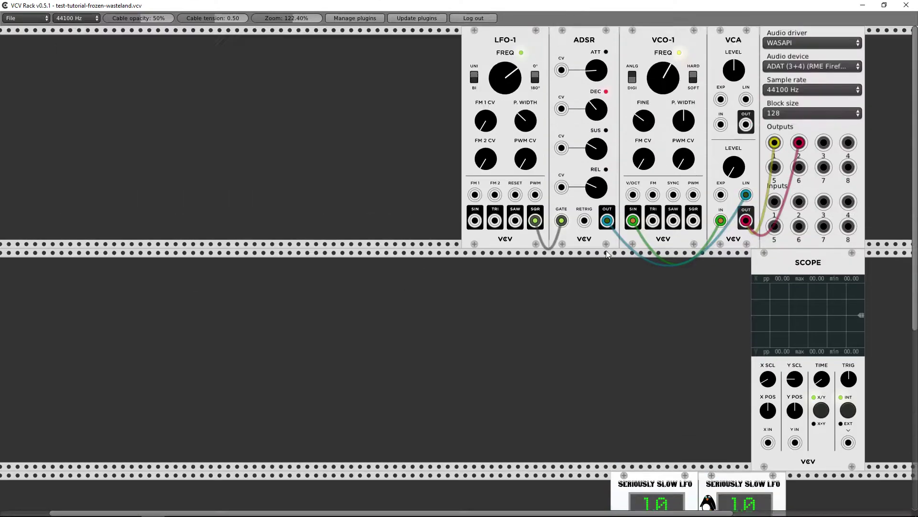
pyautogui.scroll(-3, 630, 429)
pyautogui.moveTo(629, 429); pyautogui.dragTo(373, 205)
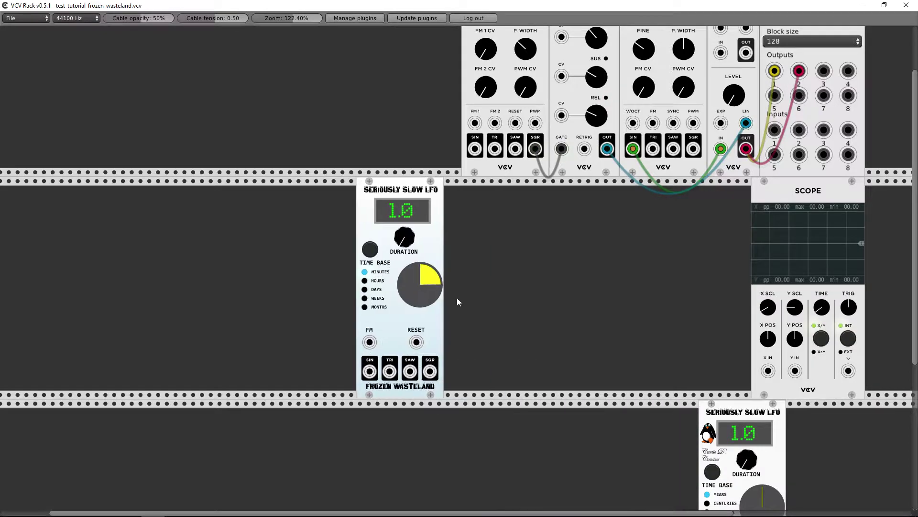
pyautogui.moveTo(735, 417); pyautogui.dragTo(480, 195)
pyautogui.scroll(3, 545, 213)
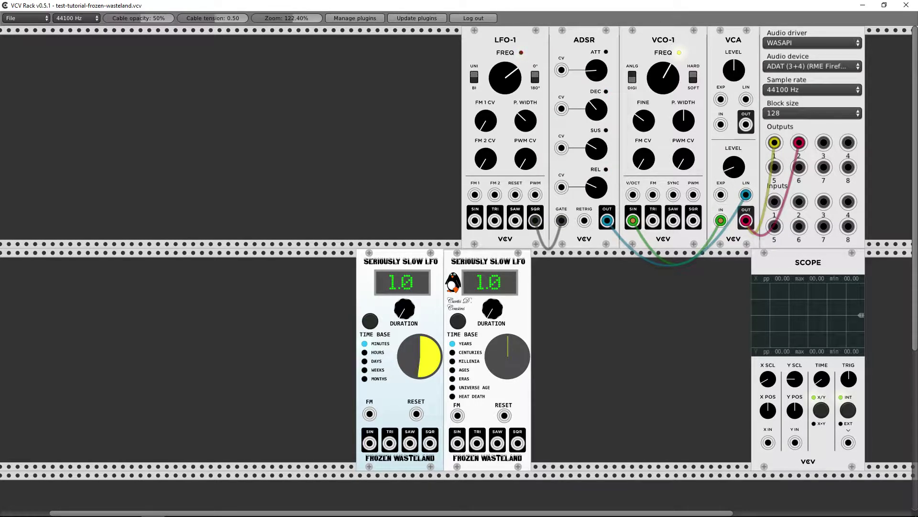
pyautogui.moveTo(734, 166); pyautogui.dragTo(734, 158)
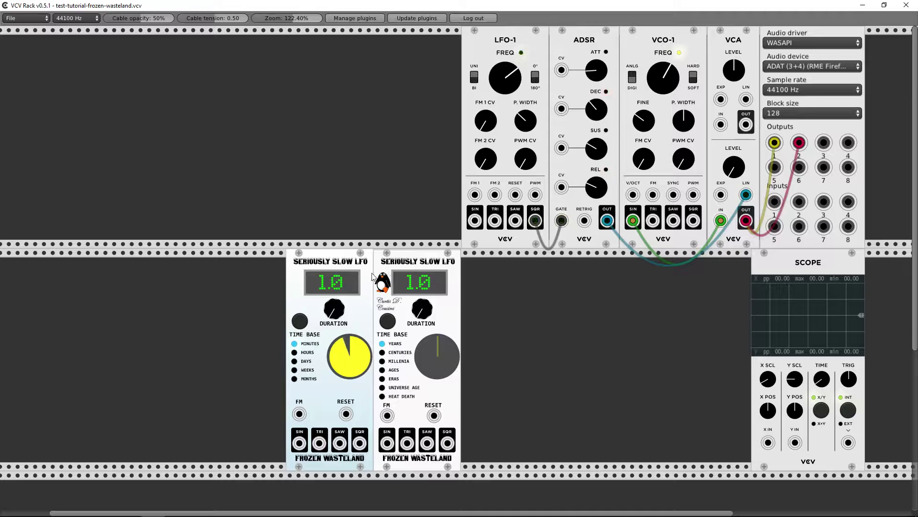
# Step: Delete the CDC Signature Seriously Slow LFO and reposition the standard one farther from the Scope in the same row
pyautogui.moveTo(379, 275); pyautogui.dragTo(71, 52)
pyautogui.press('Delete')
pyautogui.moveTo(301, 288); pyautogui.dragTo(361, 294)
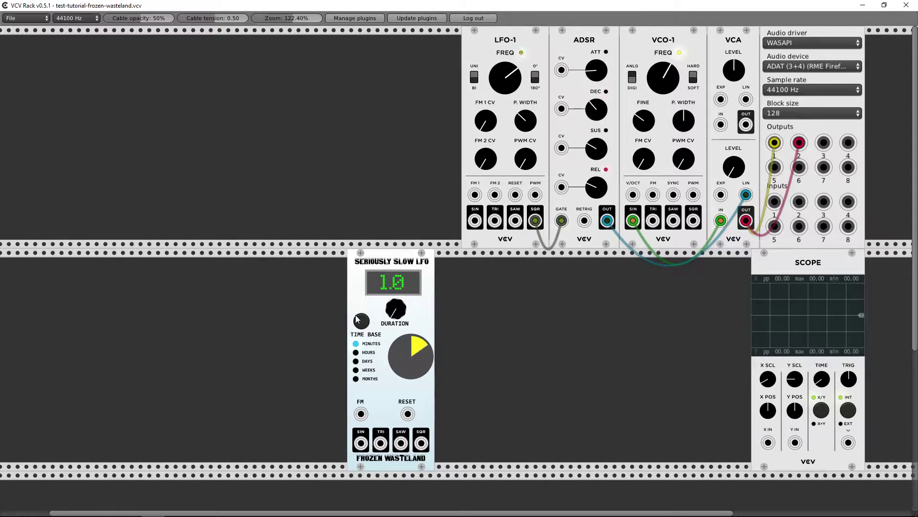
pyautogui.moveTo(366, 301); pyautogui.dragTo(181, 309)
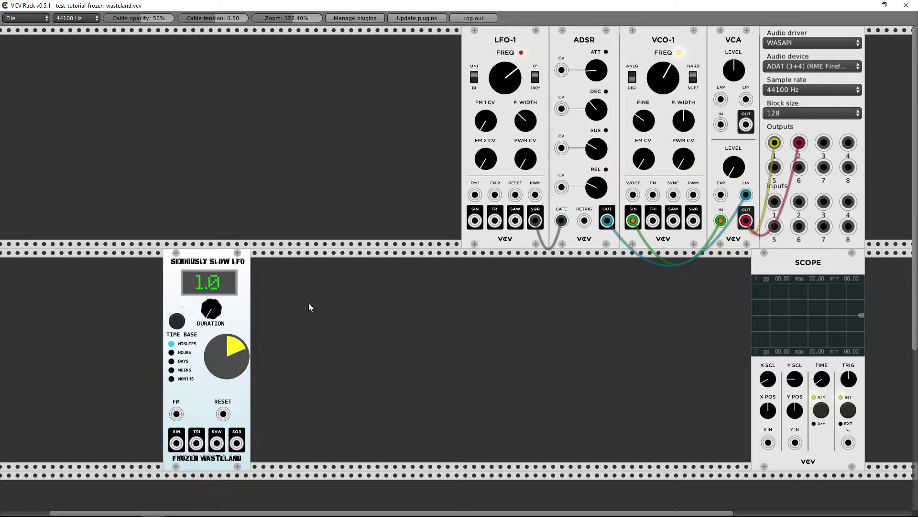
# Step: Add a Fundamental LFO-1 beside the Seriously Slow LFO, patch its sine output to VCO-1's V/OCT input and lower its frequency
pyautogui.rightClick(338, 302)
pyautogui.scroll(-5, 239, 326)
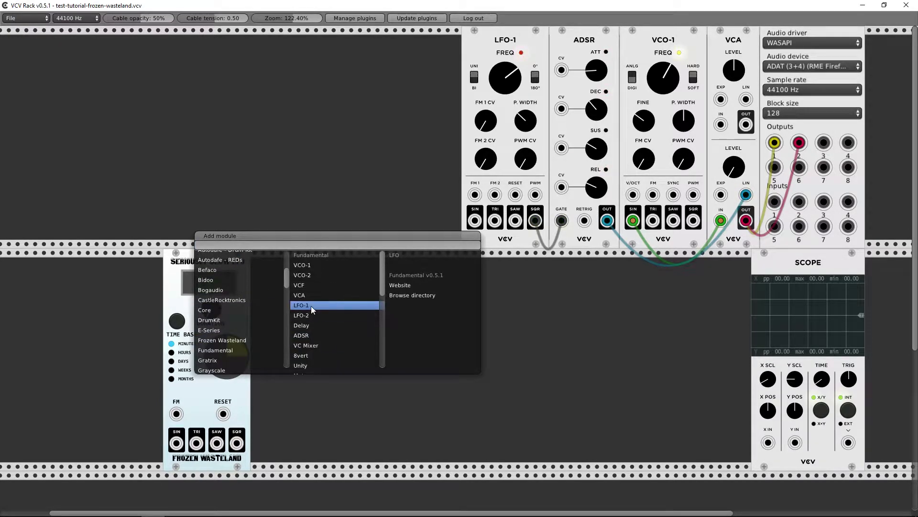
pyautogui.click(311, 307)
pyautogui.moveTo(308, 443); pyautogui.dragTo(633, 194)
pyautogui.moveTo(736, 165)
pyautogui.mouseDown()
pyautogui.moveTo(737, 179)
pyautogui.moveTo(736, 167)
pyautogui.mouseUp()
pyautogui.moveTo(333, 310); pyautogui.dragTo(334, 323)
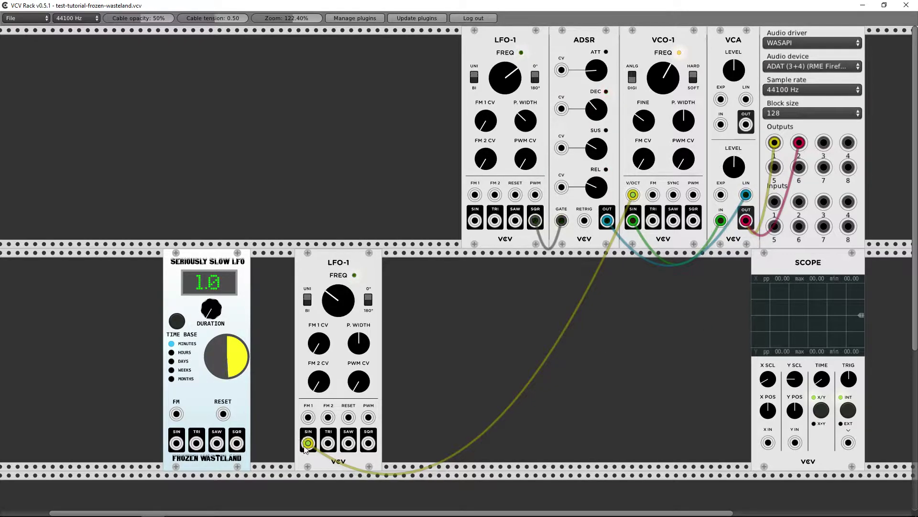
# Step: Patch the new LFO-1's sine output to the Scope's X input, then raise the Scope time and LFO frequency and lower VCO-1's frequency
pyautogui.moveTo(308, 443)
pyautogui.mouseDown()
pyautogui.moveTo(318, 457)
pyautogui.moveTo(696, 455)
pyautogui.moveTo(777, 447)
pyautogui.moveTo(769, 443)
pyautogui.mouseUp()
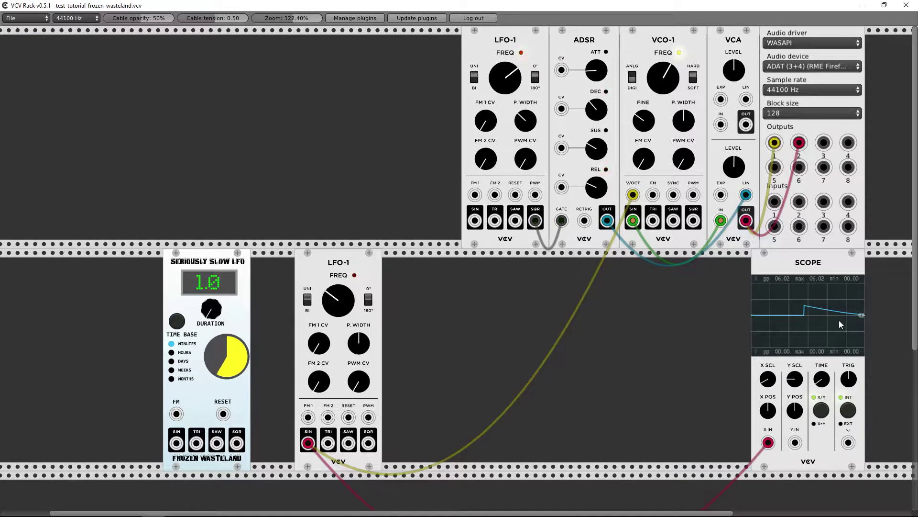
pyautogui.moveTo(822, 381); pyautogui.dragTo(821, 369)
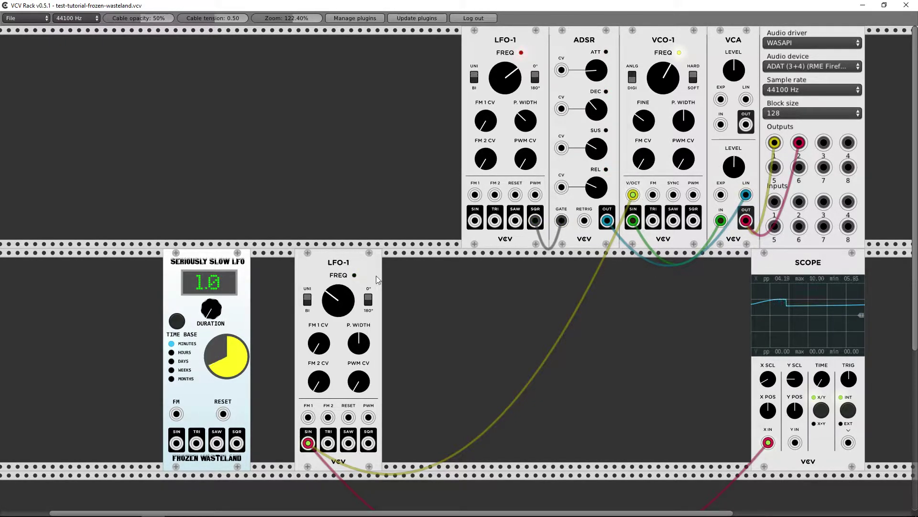
pyautogui.moveTo(338, 300); pyautogui.dragTo(338, 289)
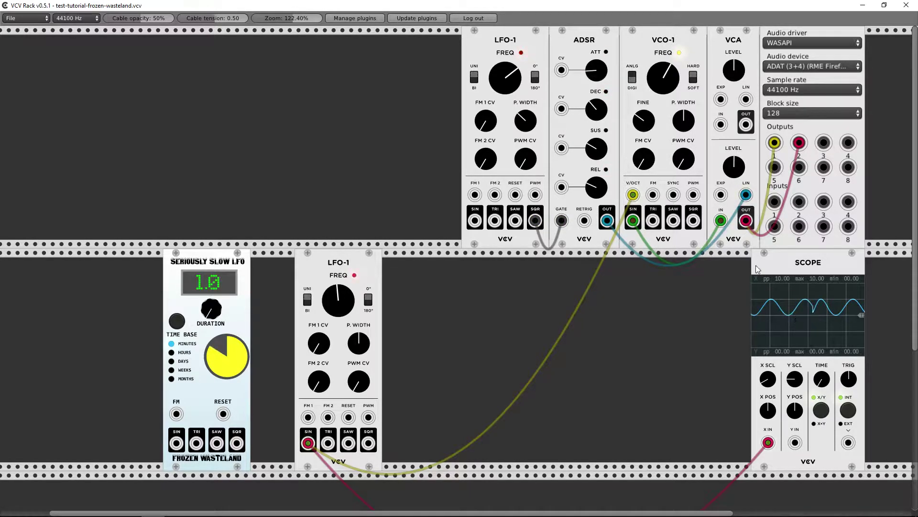
pyautogui.moveTo(668, 86); pyautogui.dragTo(669, 105)
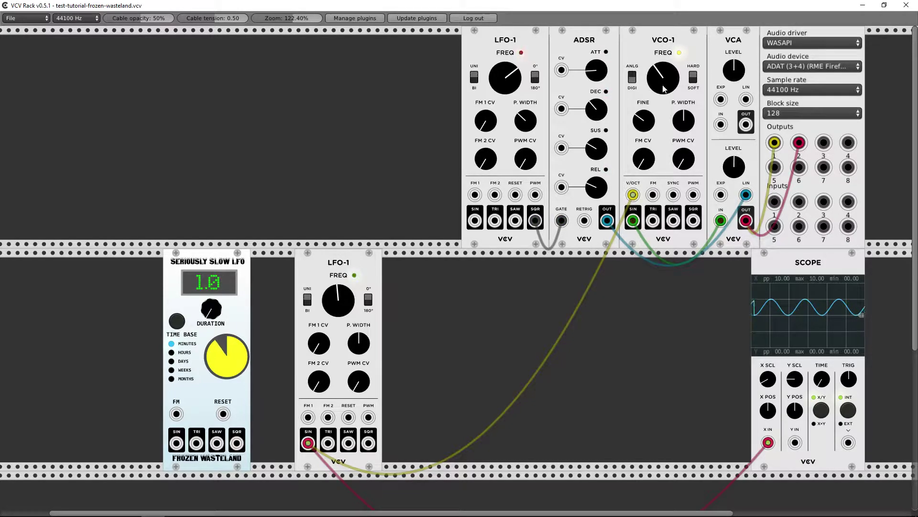
# Step: Add an 8VERT and route the new LFO-1's sine through its first channel to VCO-1's V/OCT input, turning that channel's attenuator up slightly
pyautogui.rightClick(421, 346)
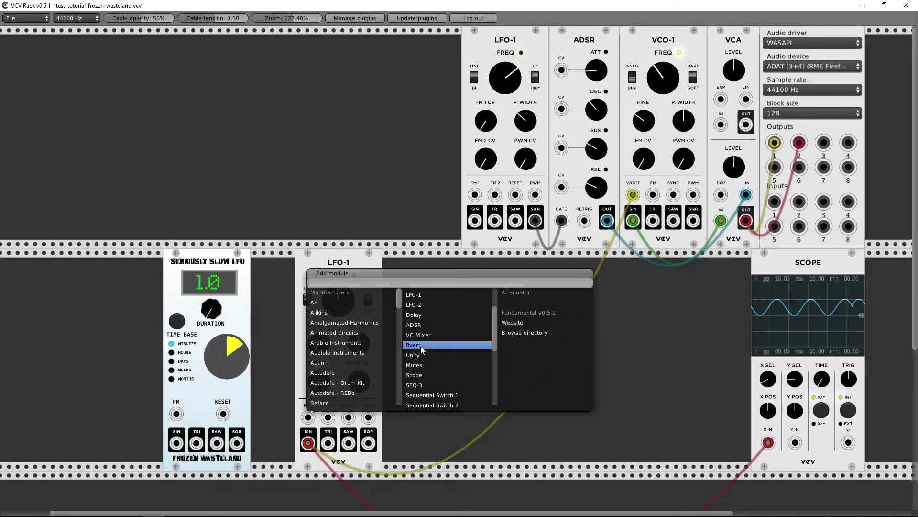
pyautogui.click(420, 345)
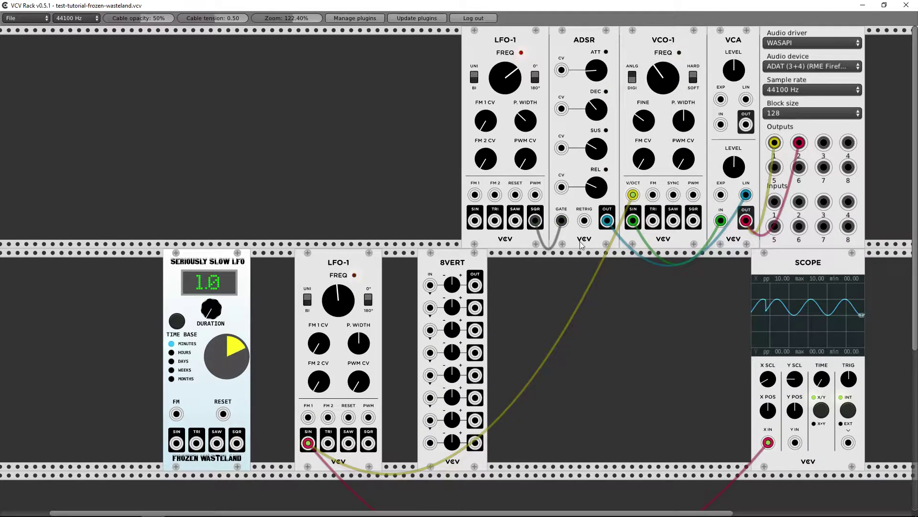
pyautogui.moveTo(632, 194)
pyautogui.mouseDown()
pyautogui.moveTo(445, 267)
pyautogui.moveTo(430, 285)
pyautogui.moveTo(512, 297)
pyautogui.moveTo(617, 225)
pyautogui.moveTo(633, 194)
pyautogui.mouseUp()
pyautogui.moveTo(452, 285); pyautogui.dragTo(453, 273)
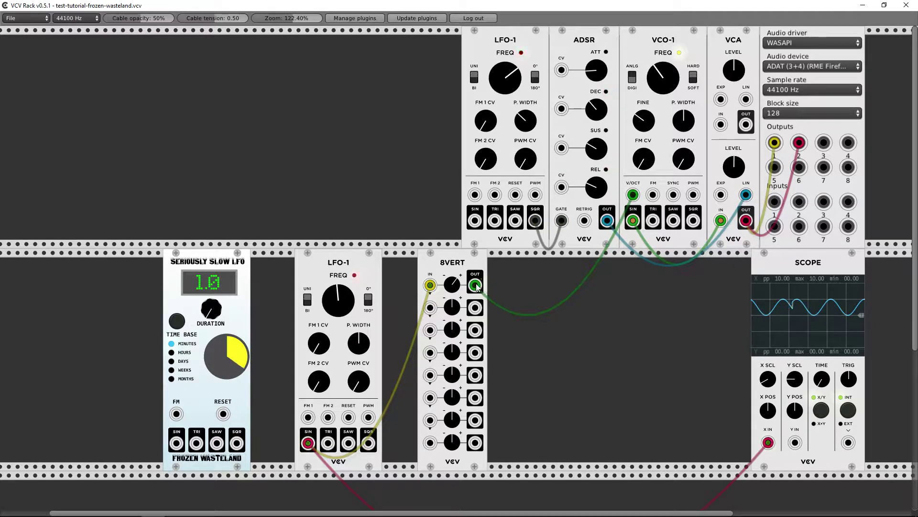
# Step: Patch 8VERT's first output to Scope X and LFO-1's sine to Scope Y, and move both LFO modules closer to the 8VERT
pyautogui.moveTo(475, 286); pyautogui.dragTo(764, 442)
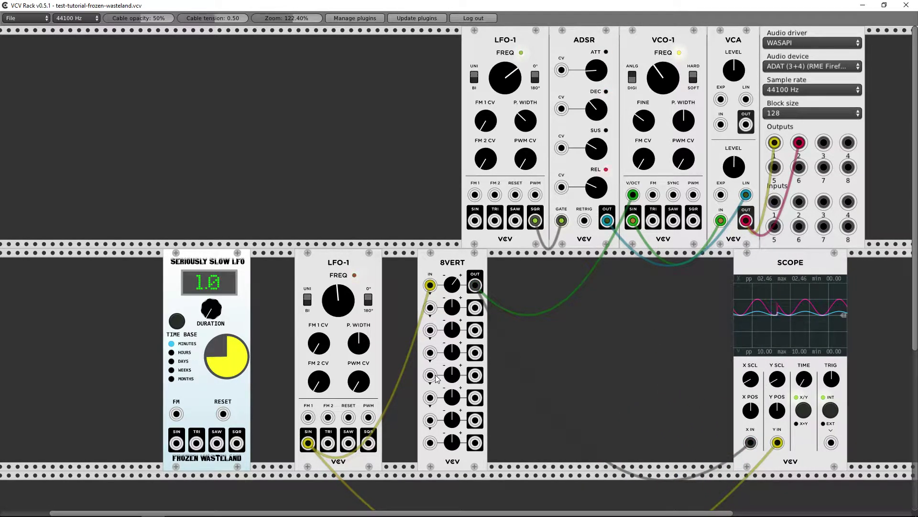
pyautogui.moveTo(313, 255); pyautogui.dragTo(340, 257)
pyautogui.moveTo(188, 271); pyautogui.dragTo(223, 273)
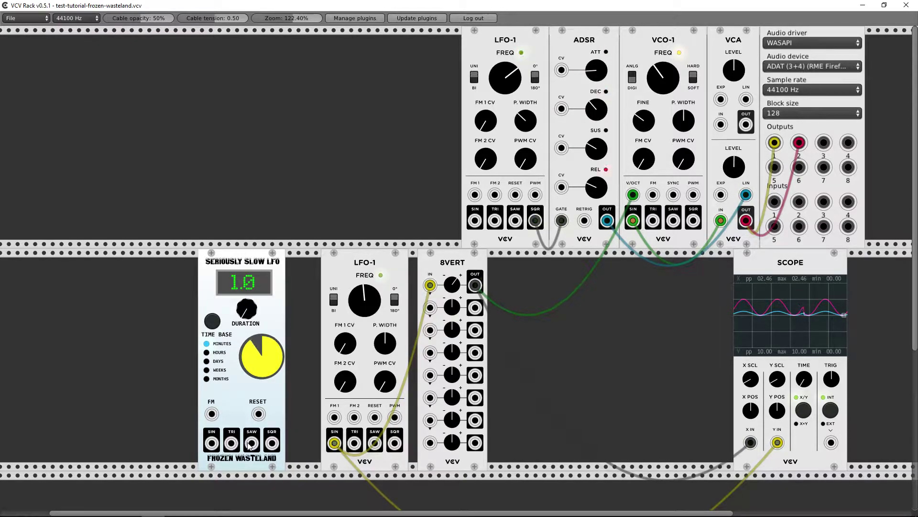
# Step: Move the 8VERT and Scope Y cables from LFO-1 to the Seriously Slow LFO, trying its sine, triangle and finally square output
pyautogui.moveTo(334, 443)
pyautogui.mouseDown()
pyautogui.moveTo(326, 453)
pyautogui.moveTo(211, 442)
pyautogui.mouseUp()
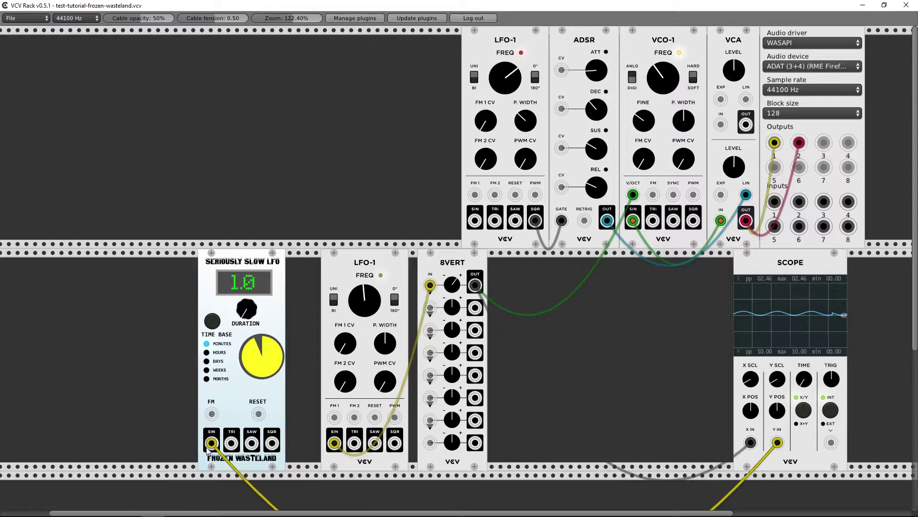
pyautogui.moveTo(335, 442); pyautogui.dragTo(211, 443)
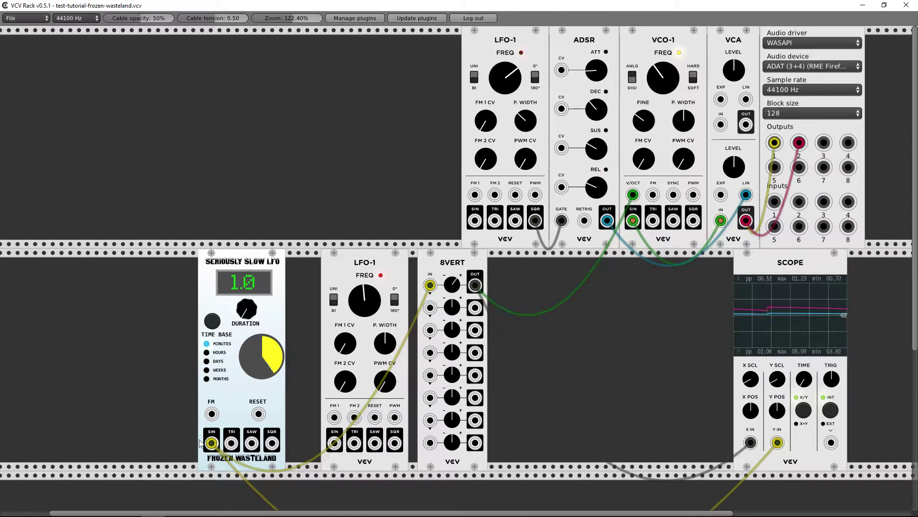
pyautogui.moveTo(211, 443); pyautogui.dragTo(233, 446)
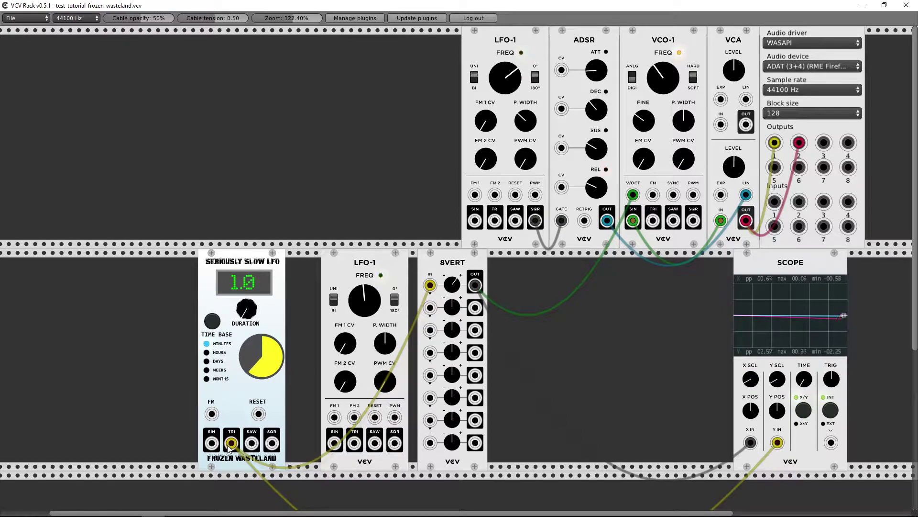
pyautogui.moveTo(231, 444); pyautogui.dragTo(271, 443)
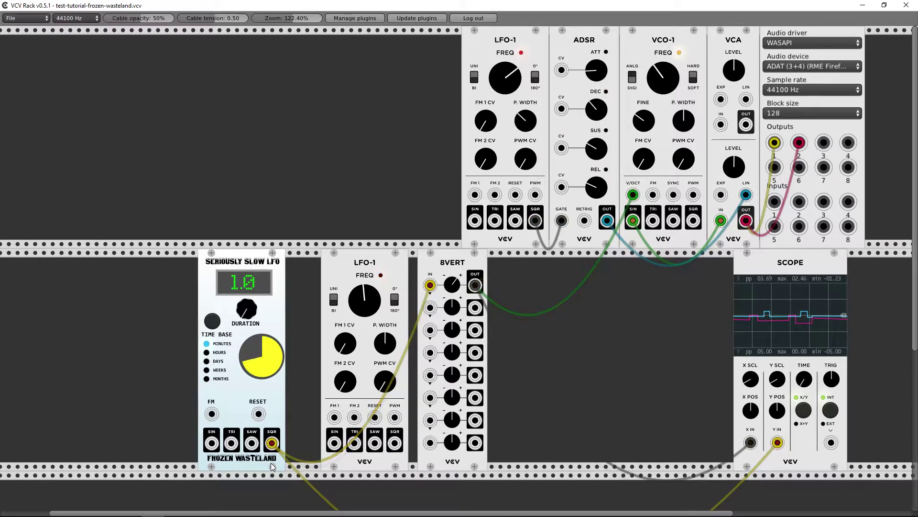
# Step: Switch the Seriously Slow LFO's time base to hours and set its duration to 100.0
pyautogui.moveTo(244, 315)
pyautogui.mouseDown()
pyautogui.moveTo(244, 277)
pyautogui.moveTo(244, 316)
pyautogui.mouseUp()
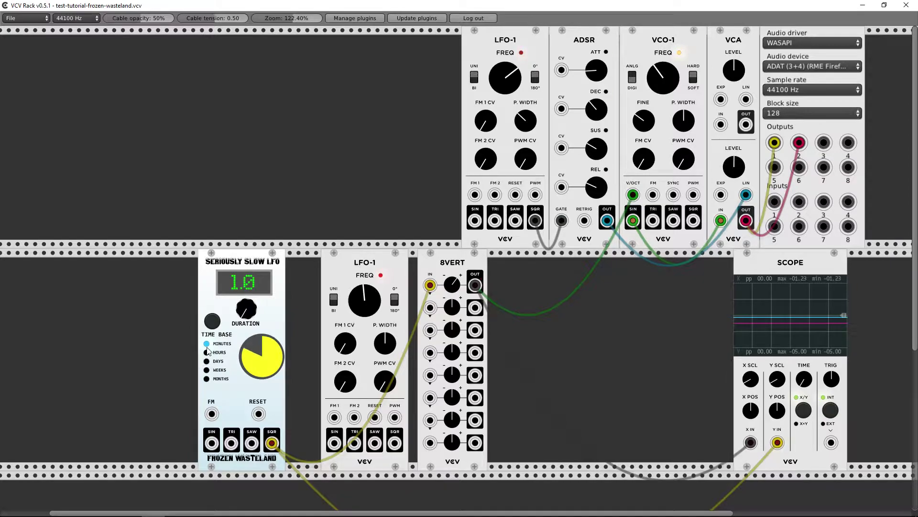
pyautogui.click(213, 322)
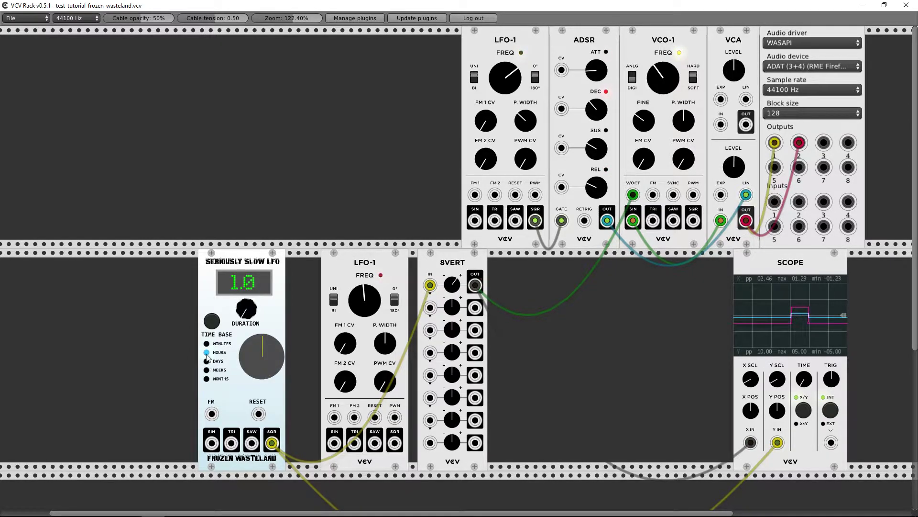
pyautogui.moveTo(246, 308); pyautogui.dragTo(246, 277)
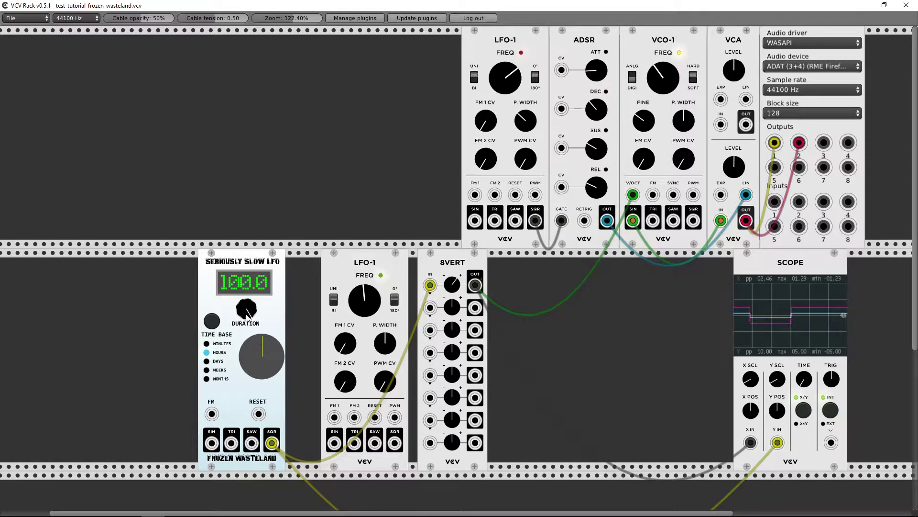
# Step: Set the Seriously Slow LFO's duration to 1.0 and advance its time base from hours to months
pyautogui.moveTo(247, 315); pyautogui.dragTo(247, 339)
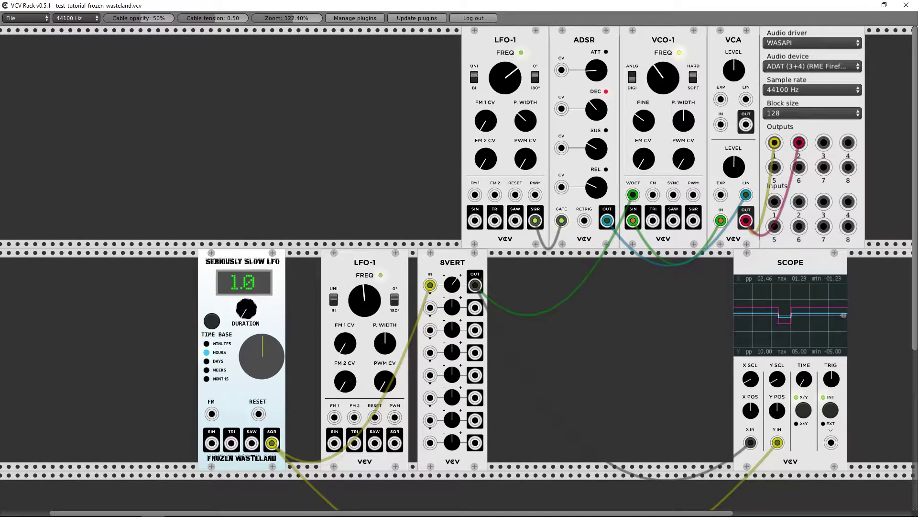
pyautogui.click(208, 325)
pyautogui.moveTo(245, 318)
pyautogui.mouseDown()
pyautogui.moveTo(246, 283)
pyautogui.moveTo(246, 320)
pyautogui.mouseUp()
pyautogui.click(215, 319)
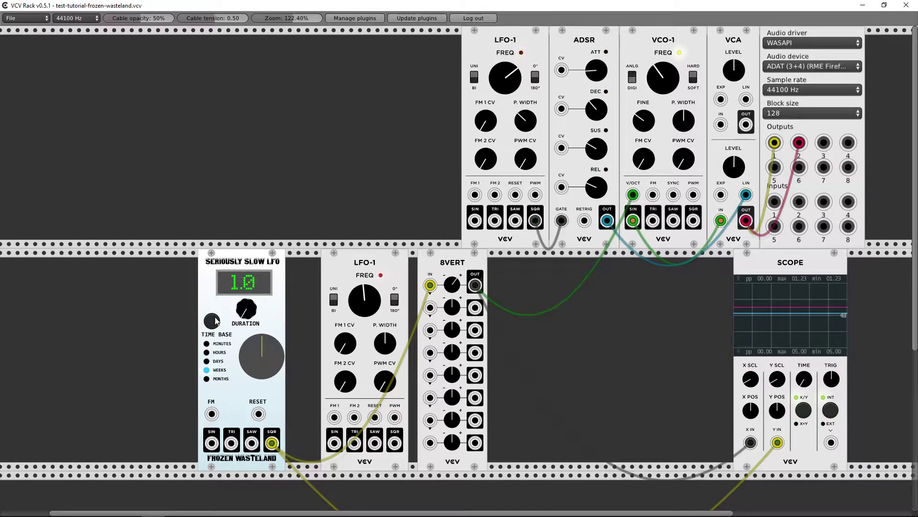
pyautogui.click(215, 320)
# Step: Add the Frozen Wasteland Seriously Slow LFO - CDC Signature beside the first one and move the 8VERT and Scope Y cables to its sine output
pyautogui.moveTo(229, 306); pyautogui.dragTo(194, 306)
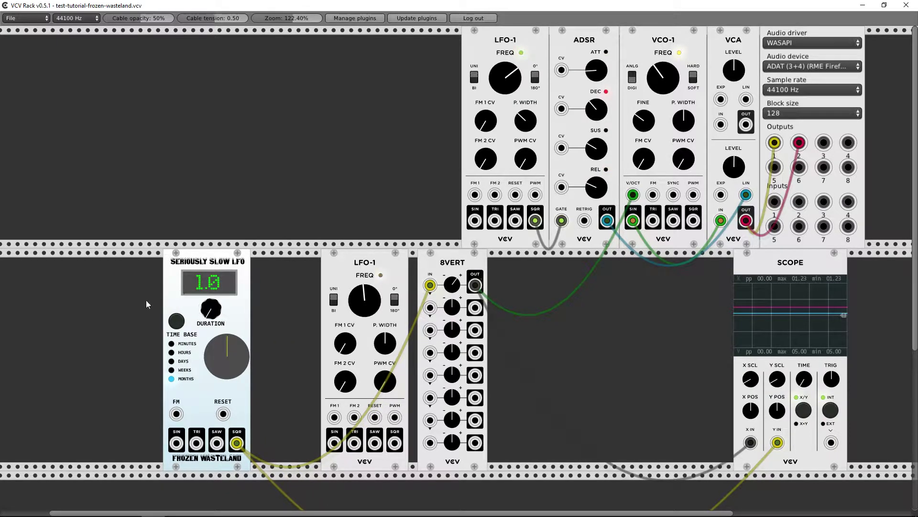
pyautogui.moveTo(167, 299); pyautogui.dragTo(211, 299)
pyautogui.rightClick(116, 305)
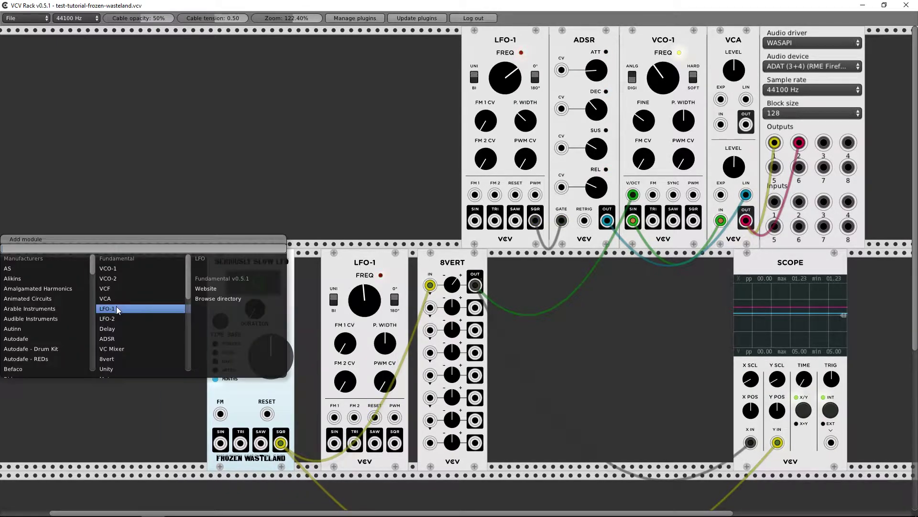
pyautogui.scroll(-4, 46, 302)
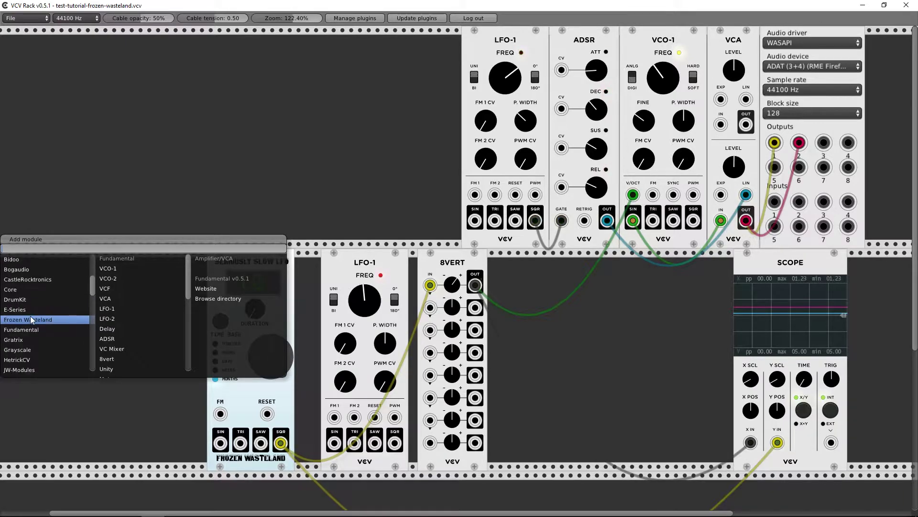
pyautogui.click(30, 317)
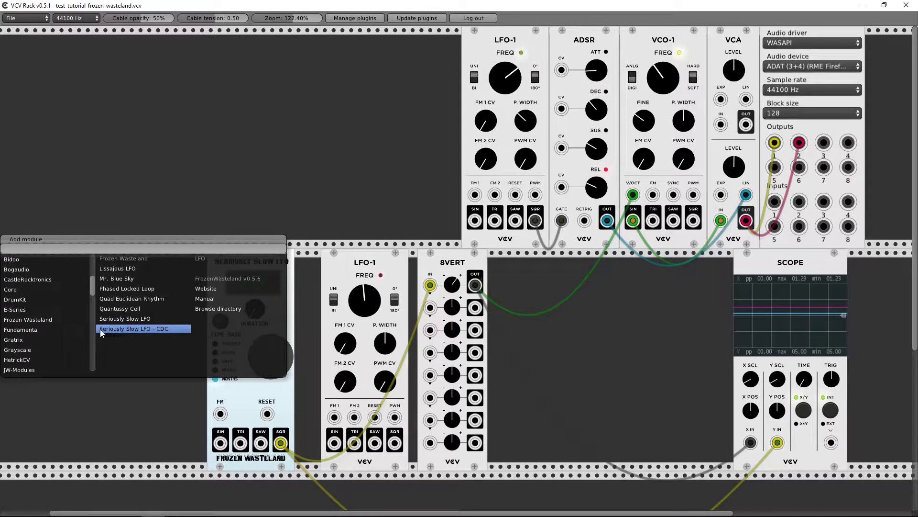
pyautogui.click(145, 328)
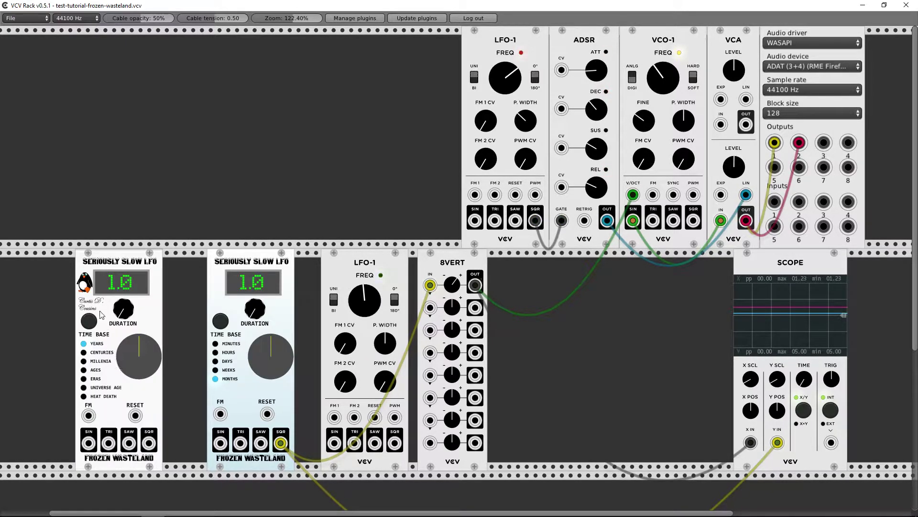
pyautogui.moveTo(114, 412); pyautogui.dragTo(140, 411)
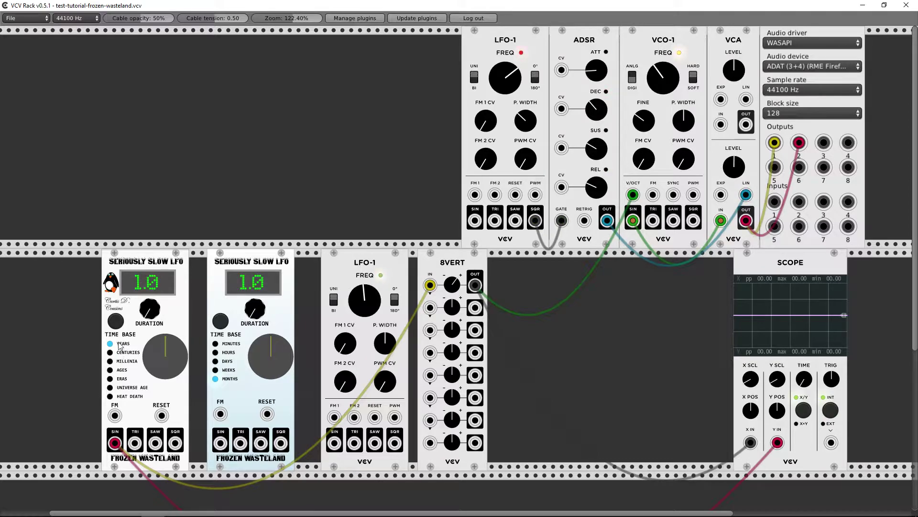
# Step: Cycle the CDC Signature LFO's time base repeatedly from years through centuries to heat death and back to years
pyautogui.click(117, 324)
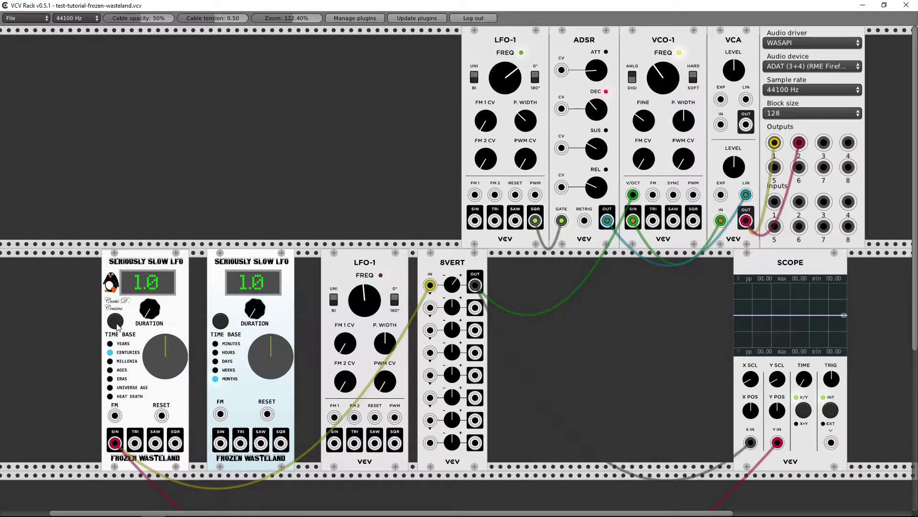
pyautogui.click(118, 325)
pyautogui.click(120, 325)
pyautogui.click(117, 323)
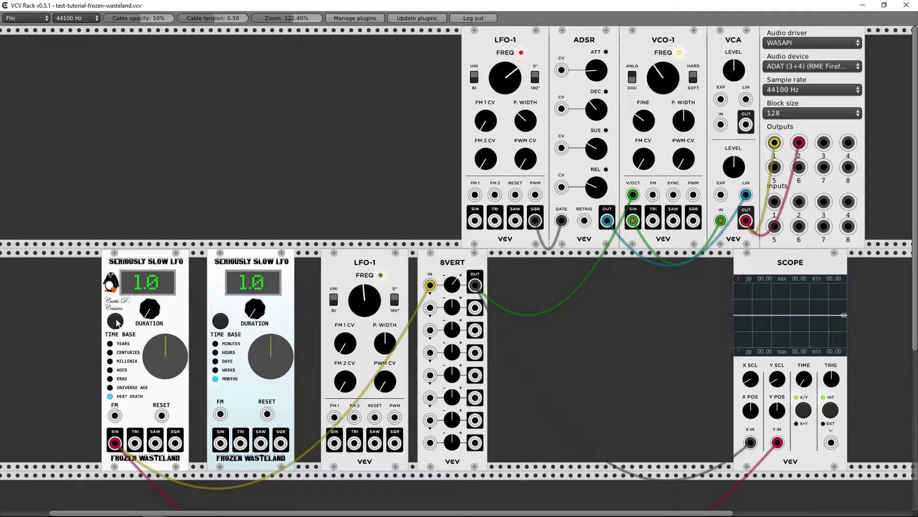
pyautogui.moveTo(147, 317)
pyautogui.mouseDown()
pyautogui.moveTo(147, 273)
pyautogui.moveTo(147, 316)
pyautogui.mouseUp()
pyautogui.click(116, 320)
pyautogui.click(115, 321)
pyautogui.click(115, 321)
pyautogui.click(116, 321)
pyautogui.click(115, 320)
pyautogui.moveTo(149, 309)
pyautogui.mouseDown()
pyautogui.moveTo(149, 273)
pyautogui.moveTo(149, 309)
pyautogui.mouseUp()
pyautogui.click(115, 321)
pyautogui.click(115, 322)
pyautogui.click(115, 322)
pyautogui.click(115, 322)
pyautogui.click(115, 321)
pyautogui.click(118, 329)
pyautogui.click(119, 328)
pyautogui.click(118, 329)
pyautogui.click(119, 329)
pyautogui.click(119, 328)
pyautogui.click(118, 329)
pyautogui.click(119, 327)
pyautogui.click(119, 327)
pyautogui.click(119, 327)
pyautogui.click(119, 329)
# Step: Shift the lower LFO-1 against the 8VERT, and delete both Seriously Slow LFOs, that LFO-1 and the 8VERT
pyautogui.moveTo(340, 320); pyautogui.dragTo(350, 319)
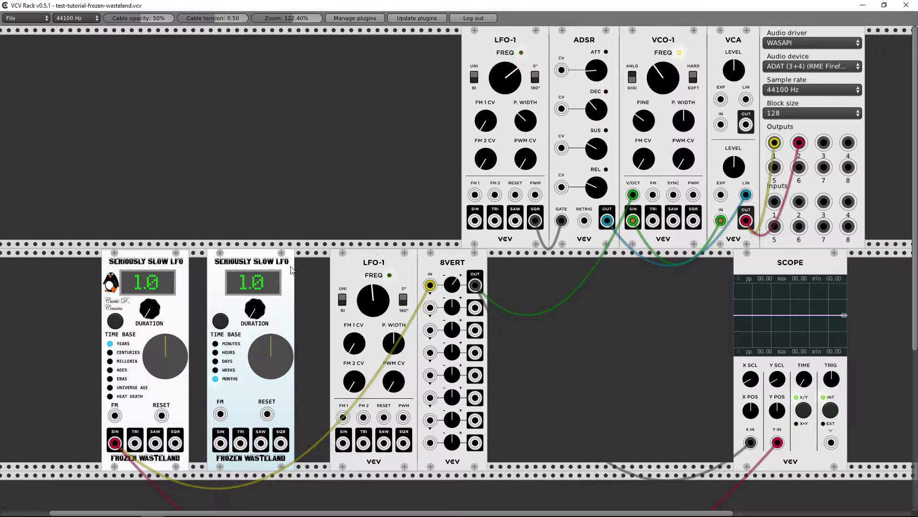
pyautogui.press('Delete')
pyautogui.press('Delete')
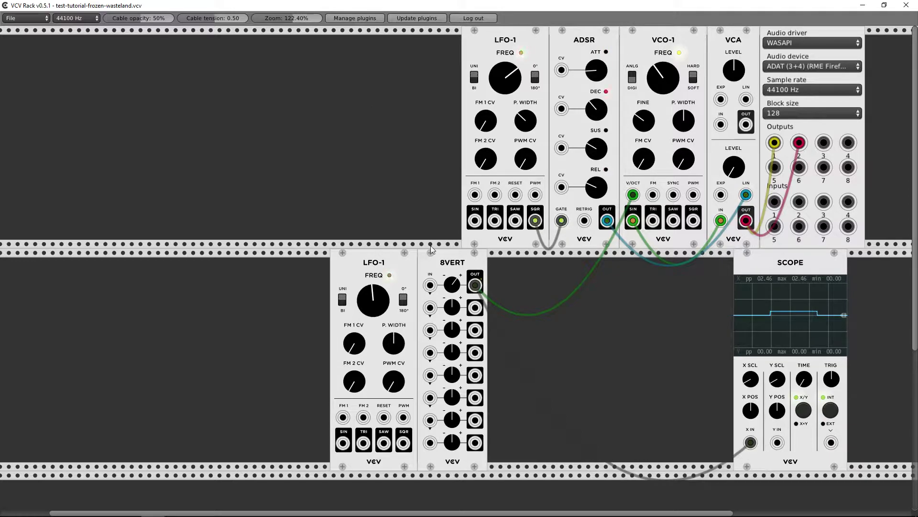
pyautogui.press('Delete')
pyautogui.press('Delete')
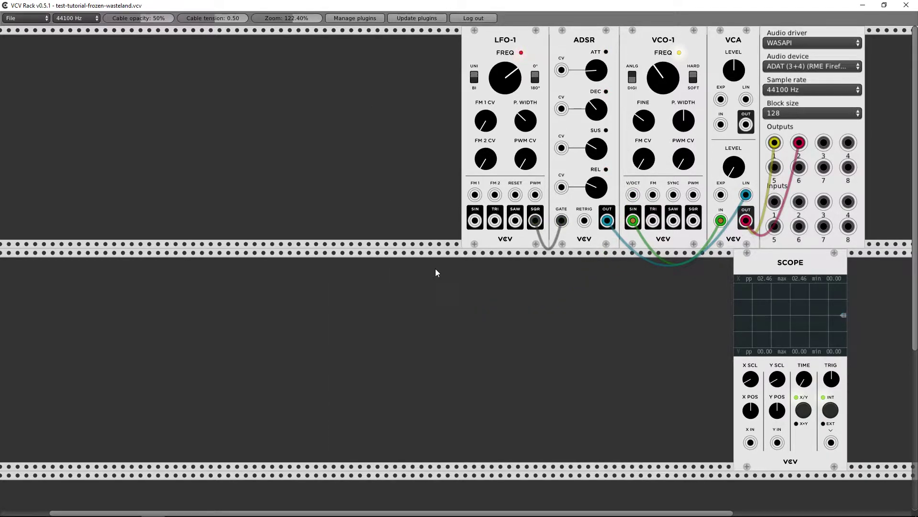
# Step: Add the Frozen Wasteland Lissajous LFO and turn the AMP, X and Y knobs of both its LFOs down to minimum
pyautogui.rightClick(359, 313)
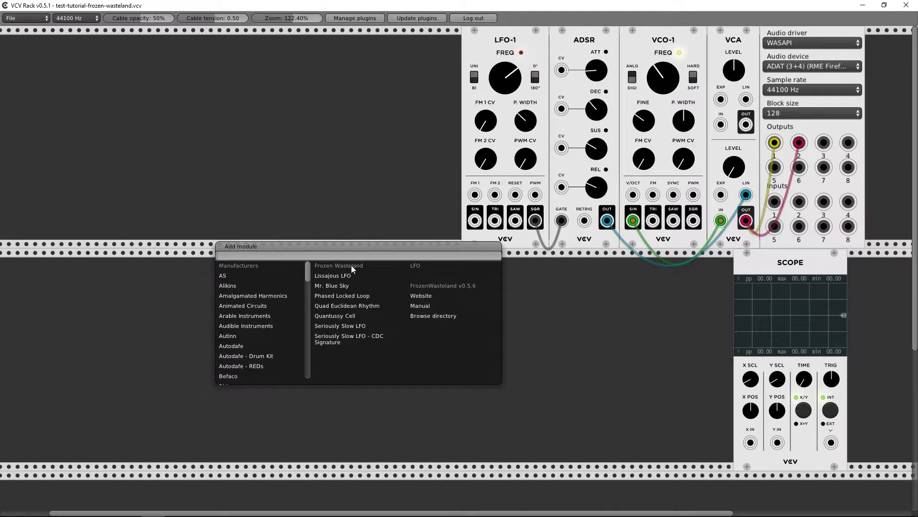
pyautogui.click(346, 276)
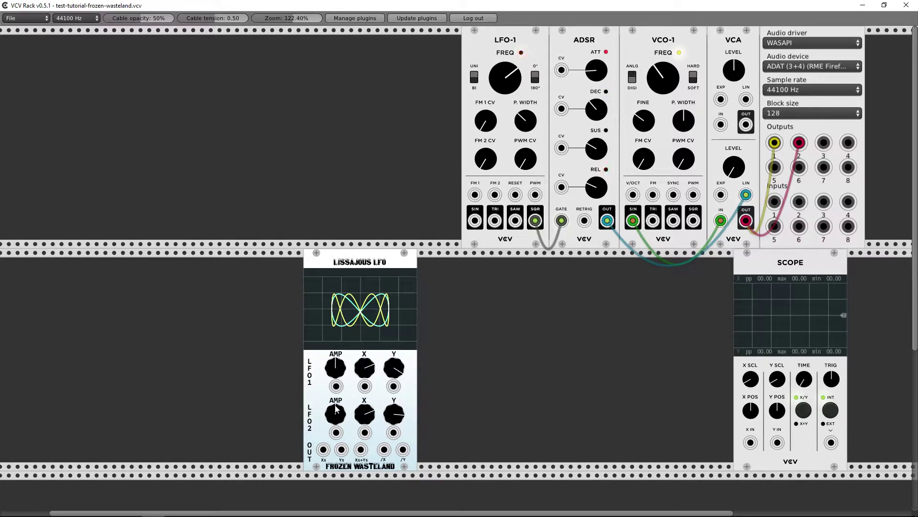
pyautogui.moveTo(336, 418); pyautogui.dragTo(336, 433)
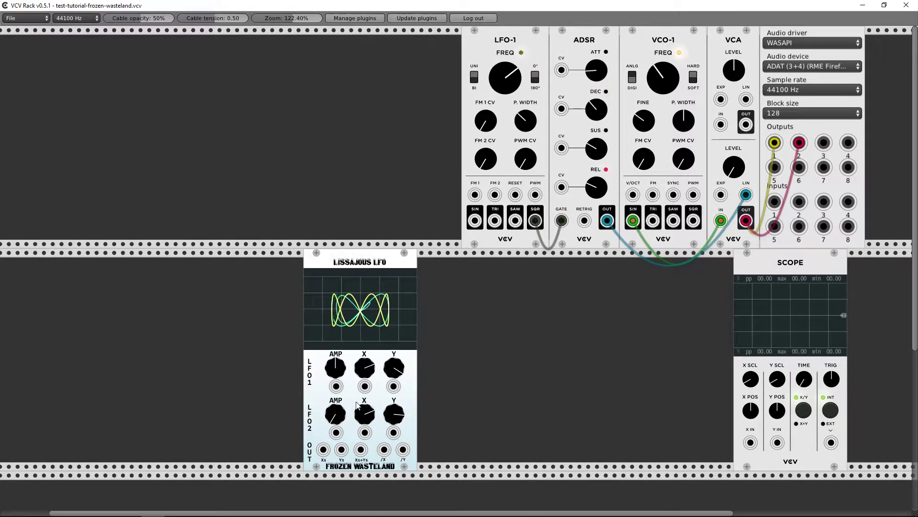
pyautogui.moveTo(371, 406); pyautogui.dragTo(384, 433)
pyautogui.moveTo(396, 365); pyautogui.dragTo(367, 385)
pyautogui.moveTo(330, 356); pyautogui.dragTo(329, 383)
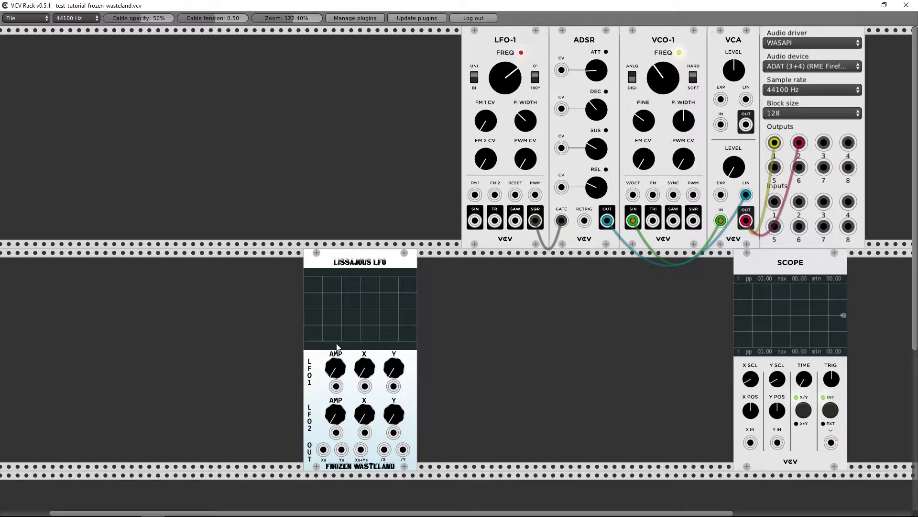
# Step: Raise LFO1's AMP on the Lissajous LFO, try X and Y separately and together, and reduce AMP to shrink the curve
pyautogui.moveTo(334, 369)
pyautogui.mouseDown()
pyautogui.moveTo(334, 345)
pyautogui.moveTo(350, 367)
pyautogui.moveTo(364, 362)
pyautogui.moveTo(365, 347)
pyautogui.moveTo(366, 361)
pyautogui.moveTo(394, 359)
pyautogui.mouseUp()
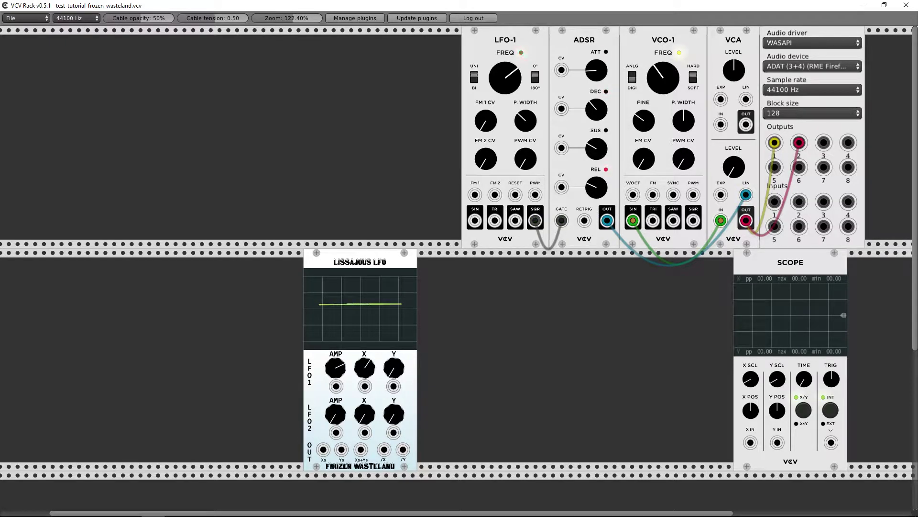
pyautogui.moveTo(394, 367); pyautogui.dragTo(394, 386)
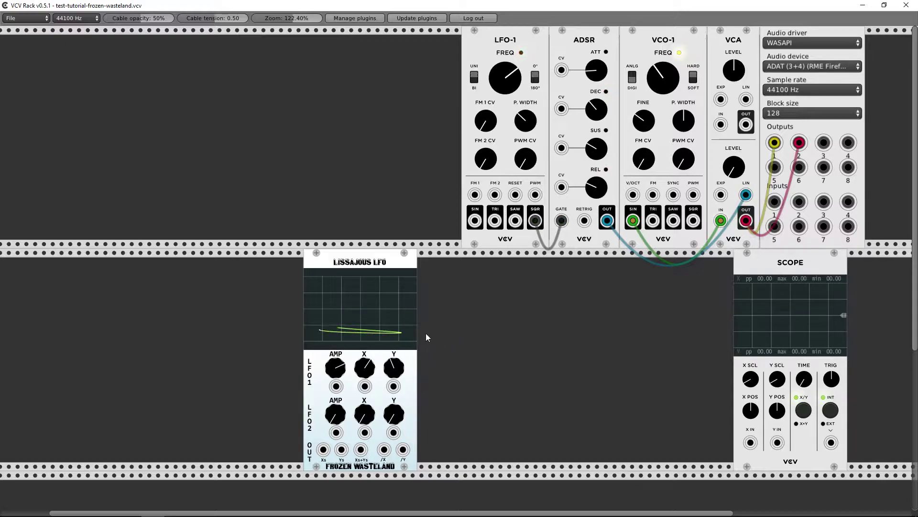
pyautogui.moveTo(391, 376)
pyautogui.mouseDown()
pyautogui.moveTo(391, 391)
pyautogui.moveTo(362, 371)
pyautogui.moveTo(362, 382)
pyautogui.moveTo(392, 362)
pyautogui.moveTo(391, 346)
pyautogui.mouseUp()
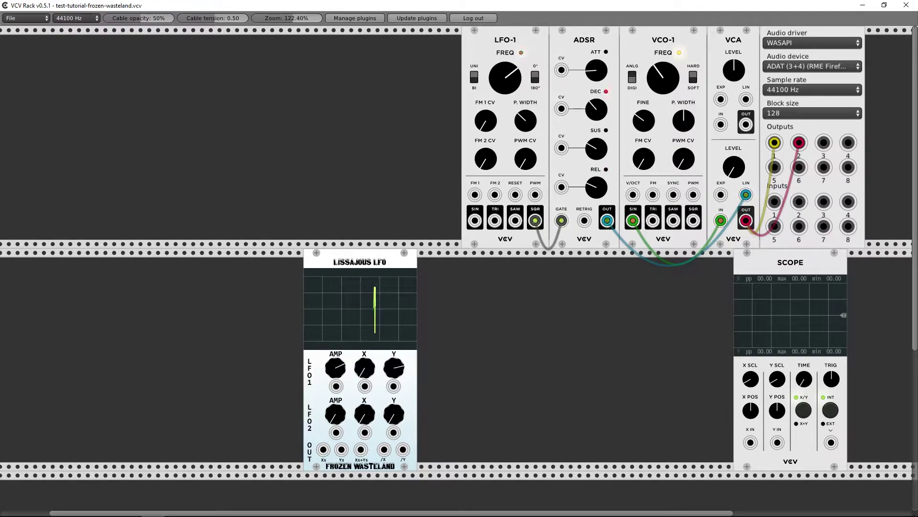
pyautogui.moveTo(364, 367); pyautogui.dragTo(364, 332)
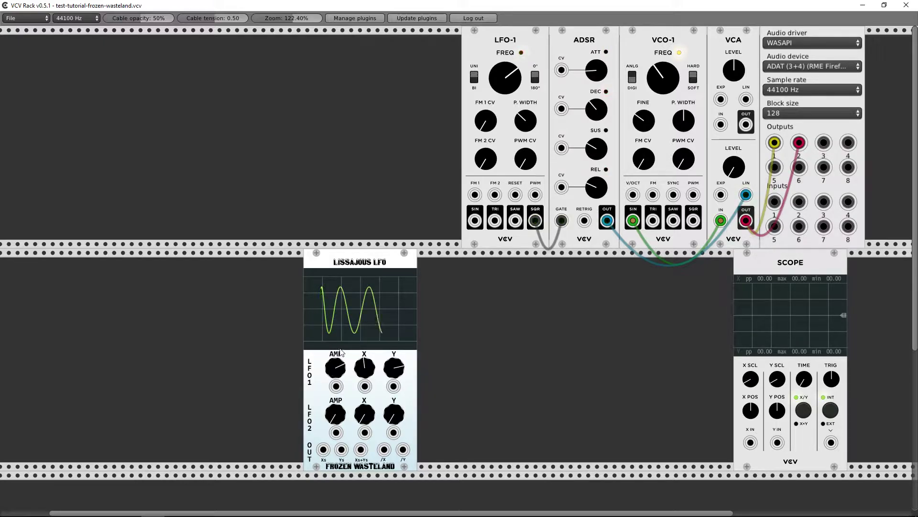
pyautogui.moveTo(337, 367); pyautogui.dragTo(337, 378)
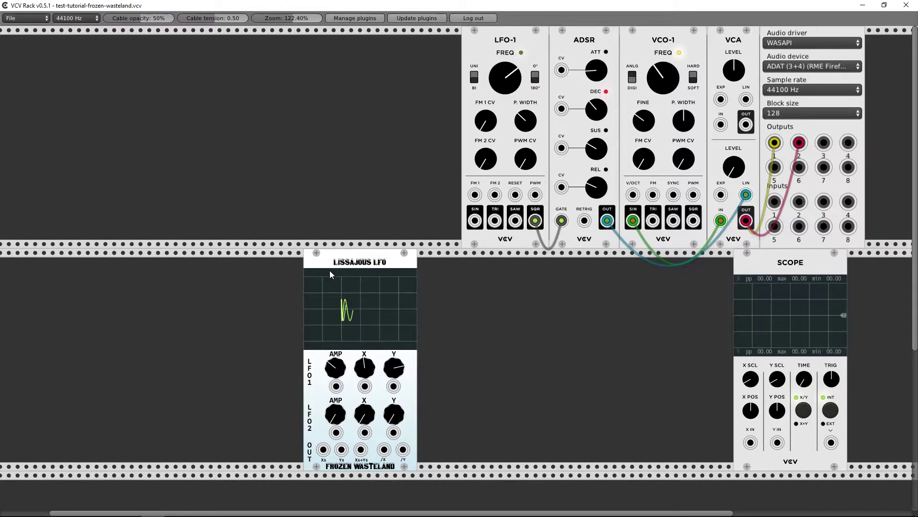
# Step: Switch to the browser, view the YouTube Lissajous patterns video and Wikipedia's Lissajous curve article, and return to VCV Rack
pyautogui.hotkey('alt', 'Tab')
pyautogui.click(217, 8)
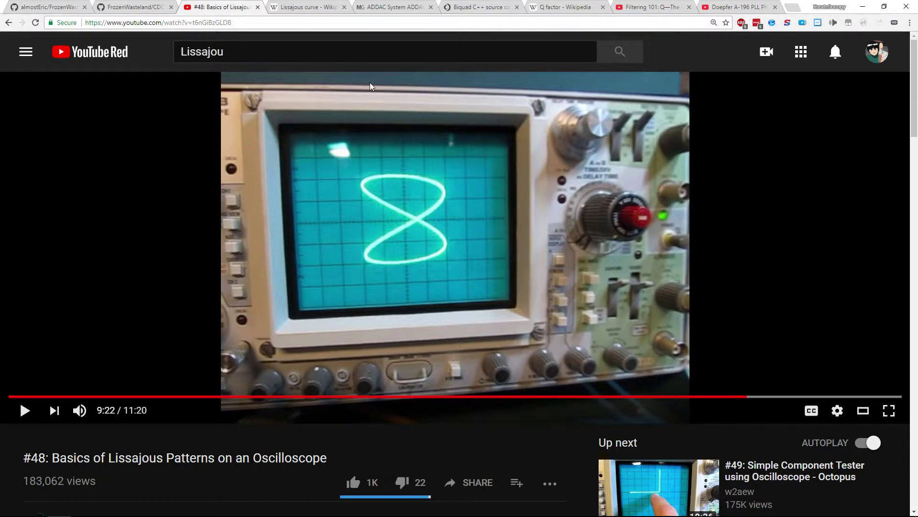
pyautogui.click(323, 7)
pyautogui.scroll(-8, 477, 263)
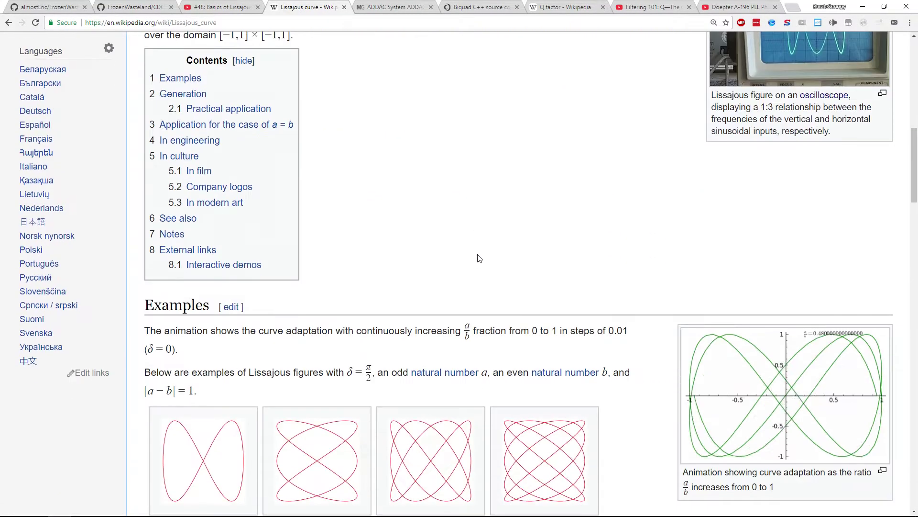
pyautogui.scroll(6, 681, 228)
pyautogui.scroll(7, 519, 305)
pyautogui.scroll(-6, 511, 314)
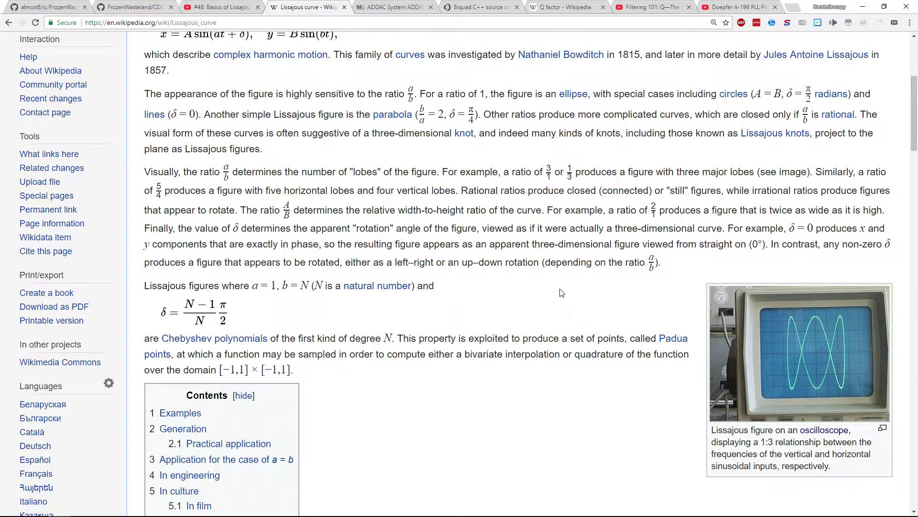
pyautogui.hotkey('alt', 'Tab')
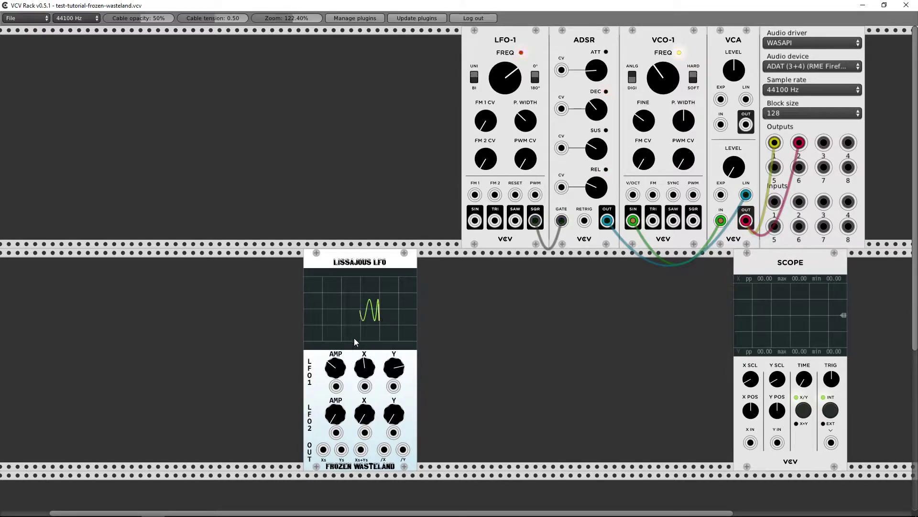
# Step: Raise LFO1's AMP slightly on the Lissajous LFO and turn up LFO2's AMP, X and Y to draw a second curve
pyautogui.moveTo(335, 367); pyautogui.dragTo(336, 347)
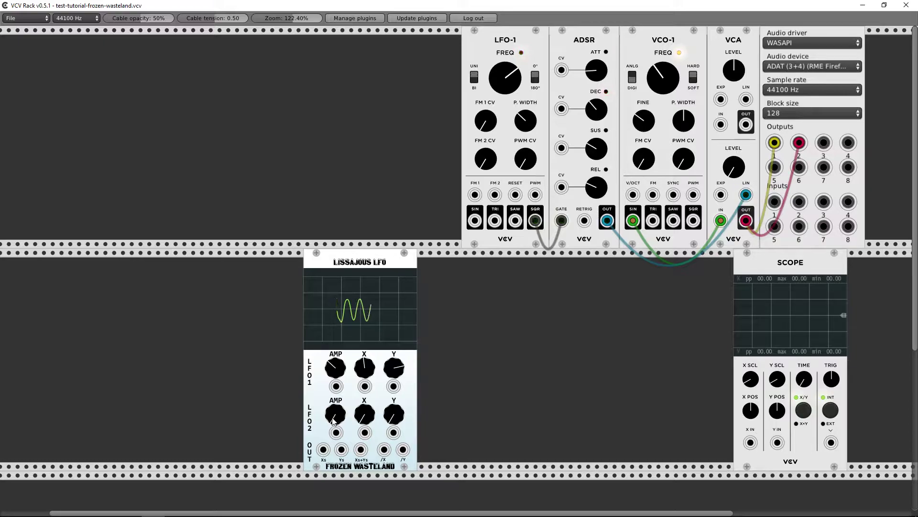
pyautogui.moveTo(344, 364); pyautogui.dragTo(344, 356)
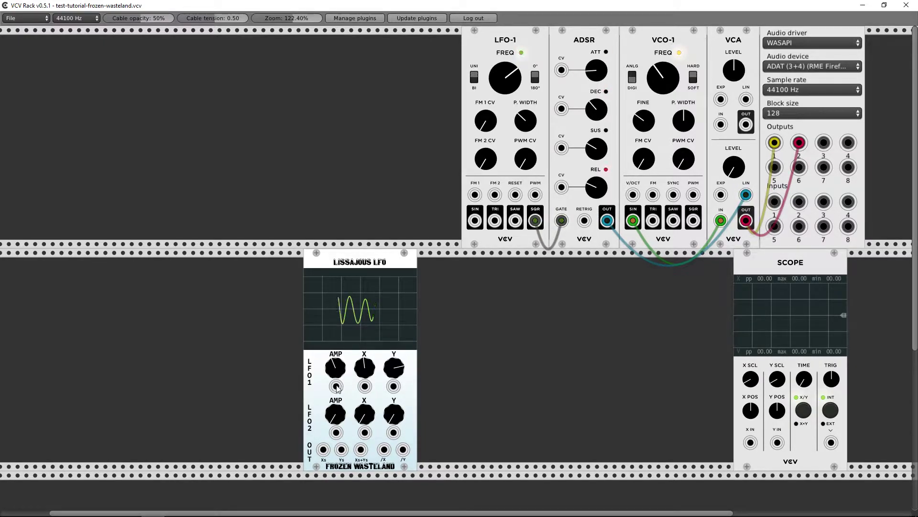
pyautogui.moveTo(337, 408); pyautogui.dragTo(337, 389)
pyautogui.moveTo(368, 421)
pyautogui.mouseDown()
pyautogui.moveTo(369, 441)
pyautogui.moveTo(400, 427)
pyautogui.moveTo(401, 395)
pyautogui.moveTo(401, 408)
pyautogui.moveTo(365, 406)
pyautogui.moveTo(364, 391)
pyautogui.mouseUp()
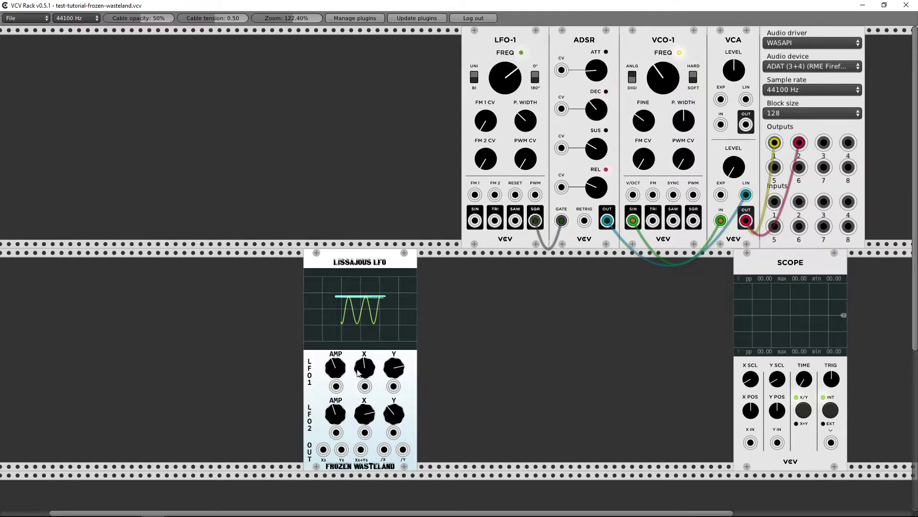
# Step: Switch to the browser and read through the Frozen Wasteland GitHub page
pyautogui.hotkey('alt', 'Tab')
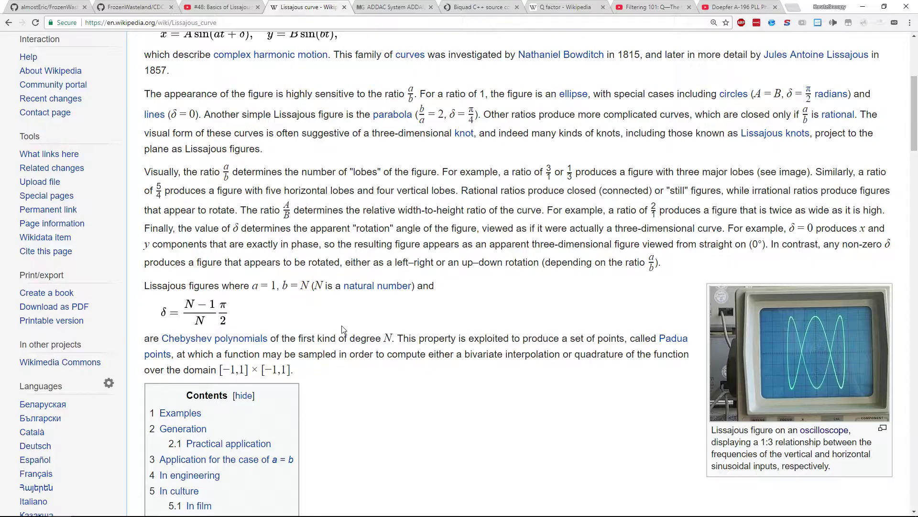
pyautogui.click(25, 4)
pyautogui.scroll(5, 218, 196)
pyautogui.scroll(-3, 214, 206)
pyautogui.scroll(-2, 209, 220)
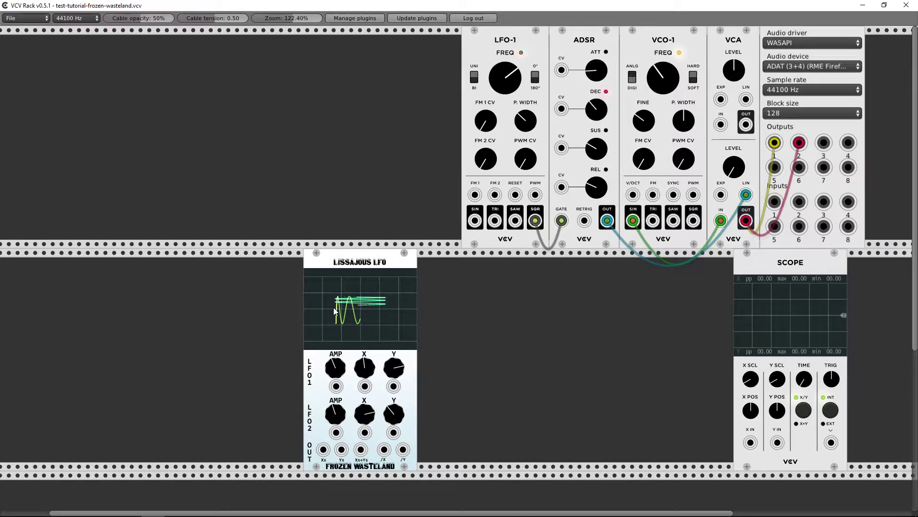
# Step: Patch the Lissajous LFO's Xs output to VCO-1's V/OCT input and vary LFO2's X from maximum to minimum, ending at a moderate setting
pyautogui.moveTo(323, 449); pyautogui.dragTo(633, 195)
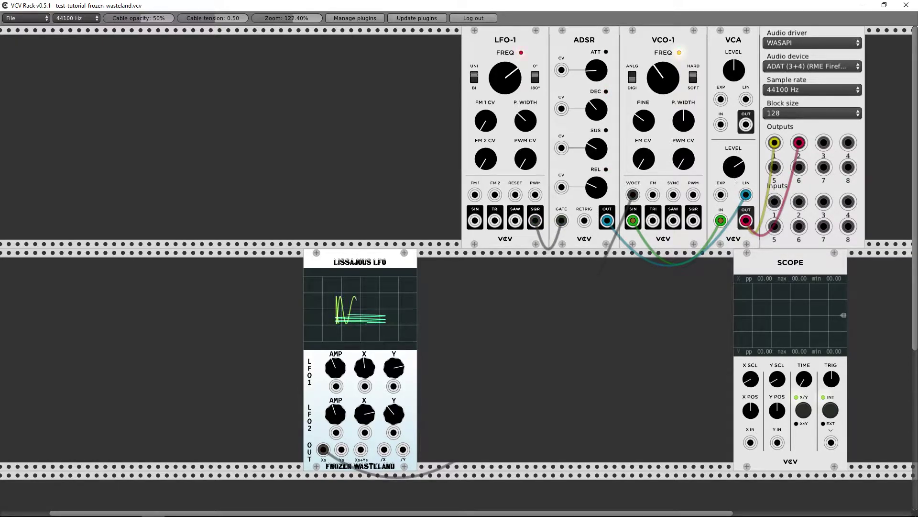
pyautogui.moveTo(364, 414); pyautogui.dragTo(364, 392)
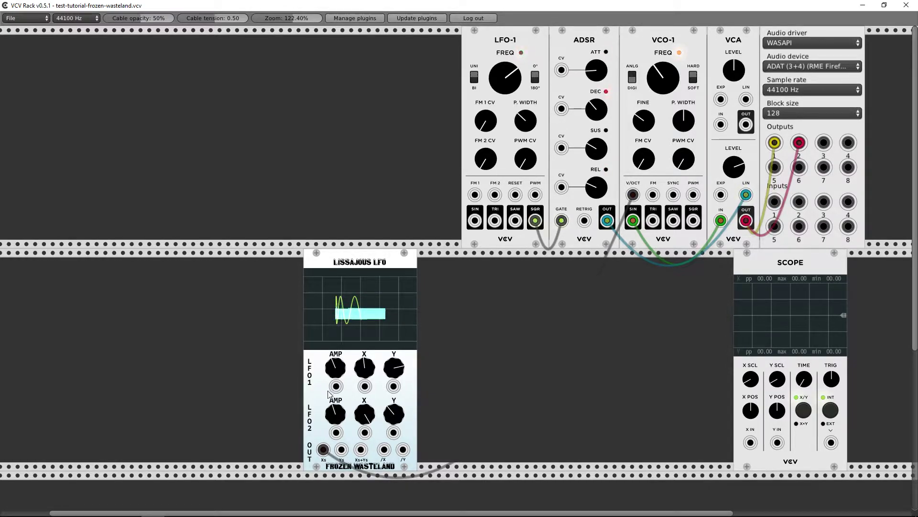
pyautogui.moveTo(362, 414)
pyautogui.mouseDown()
pyautogui.moveTo(362, 395)
pyautogui.moveTo(363, 426)
pyautogui.mouseUp()
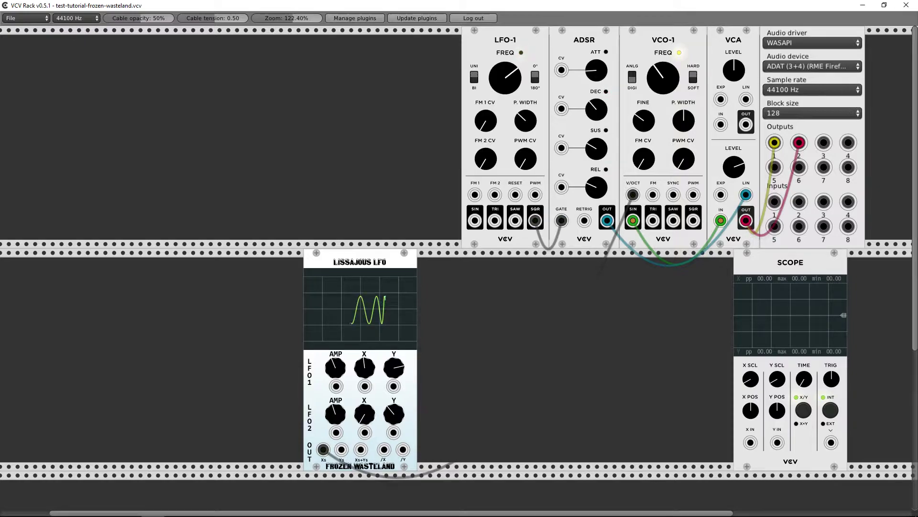
pyautogui.moveTo(362, 425); pyautogui.dragTo(362, 373)
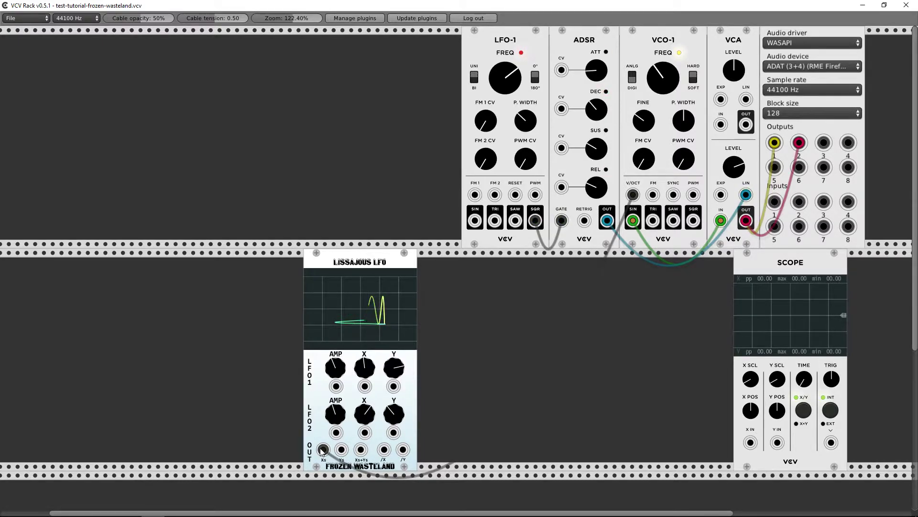
# Step: Check the output formulas on the GitHub page and patch the Lissajous LFO's Ys output, followed by Xs+Ys, to VCO-1's V/OCT input
pyautogui.hotkey('alt', 'Tab')
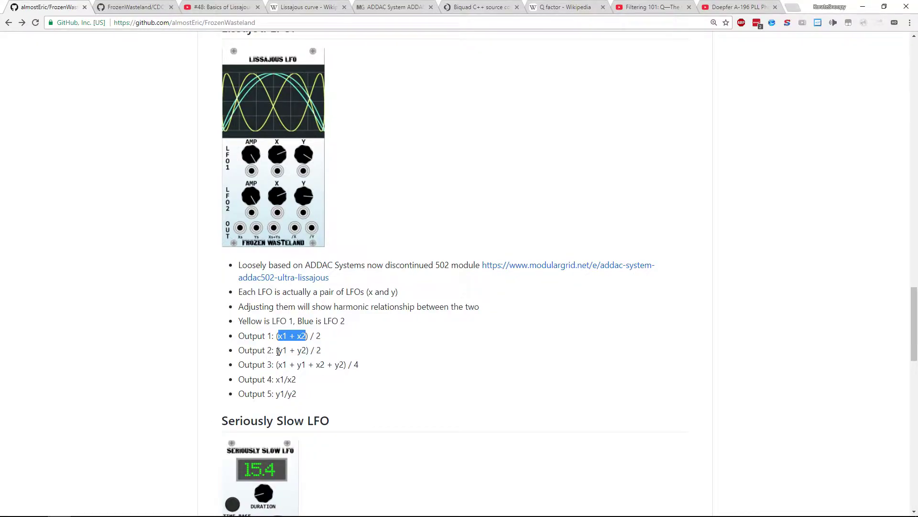
pyautogui.hotkey('alt', 'Tab')
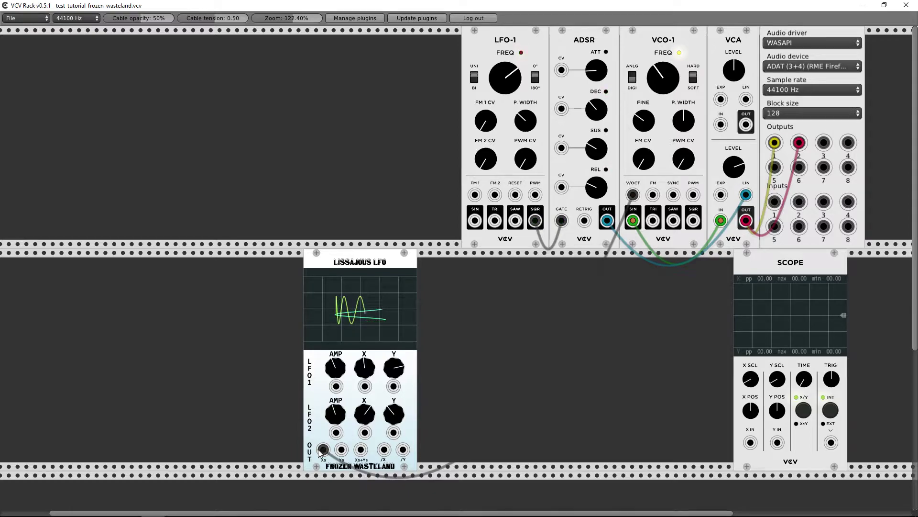
pyautogui.moveTo(342, 449); pyautogui.dragTo(634, 195)
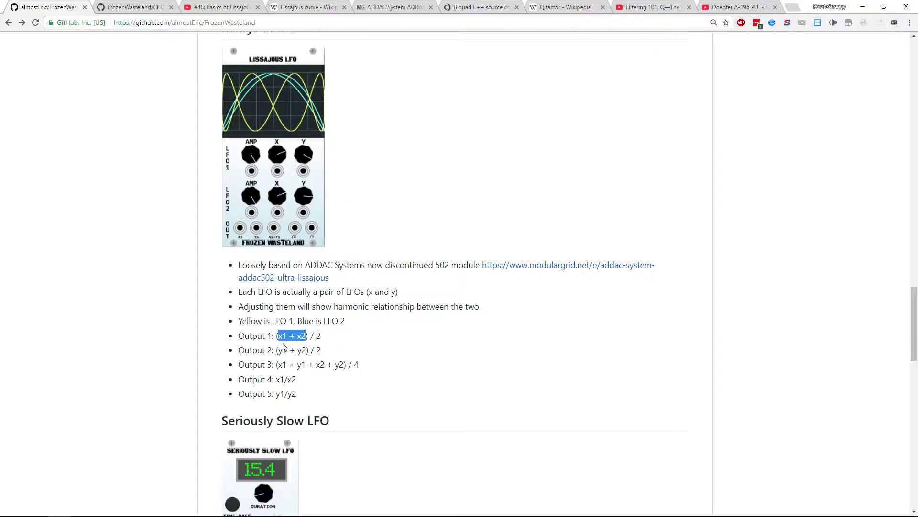
pyautogui.moveTo(277, 363); pyautogui.dragTo(339, 366)
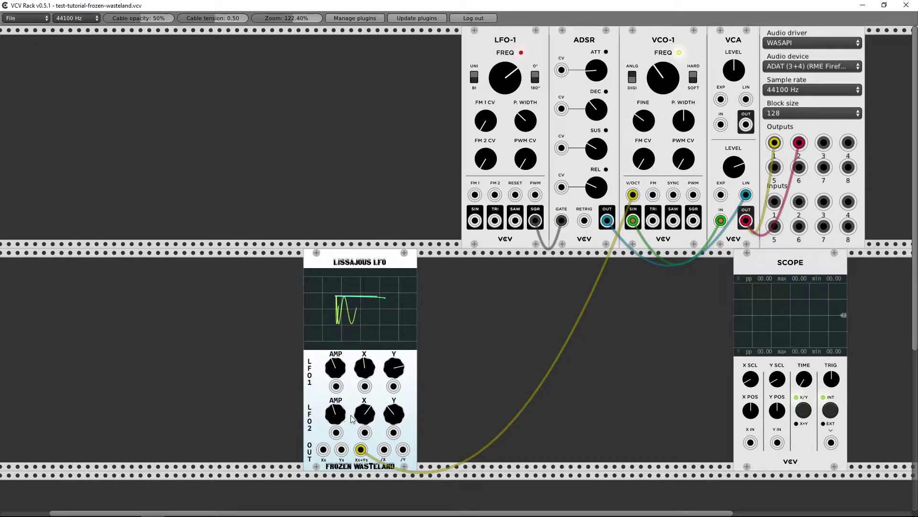
# Step: Turn LFO1's and LFO2's X fully up on the Lissajous LFO
pyautogui.moveTo(363, 380); pyautogui.dragTo(363, 372)
pyautogui.moveTo(364, 409)
pyautogui.mouseDown()
pyautogui.moveTo(363, 401)
pyautogui.moveTo(367, 423)
pyautogui.mouseUp()
pyautogui.moveTo(372, 374); pyautogui.dragTo(372, 364)
pyautogui.moveTo(368, 419); pyautogui.dragTo(369, 424)
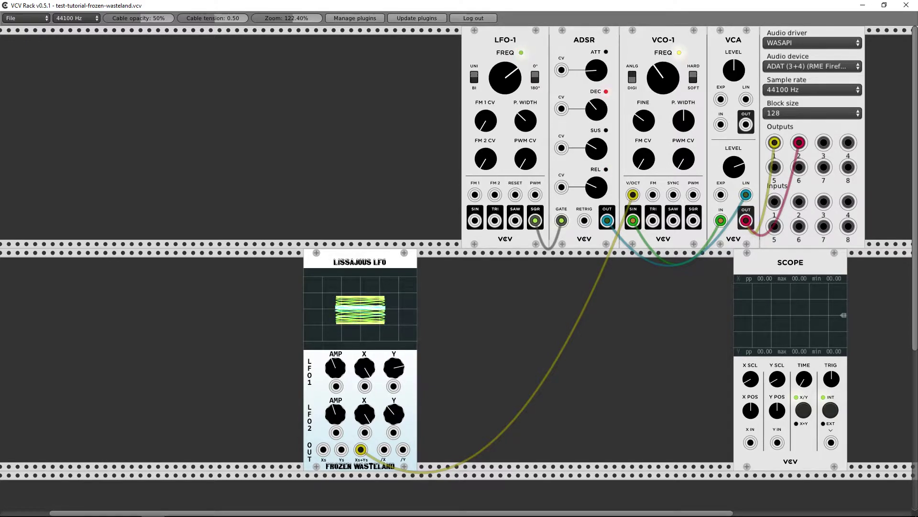
# Step: Raise the lower VCA LEVEL, the Lissajous LFO1's Y, and the FREQ of both VCO-1 and LFO-1
pyautogui.moveTo(732, 175); pyautogui.dragTo(732, 181)
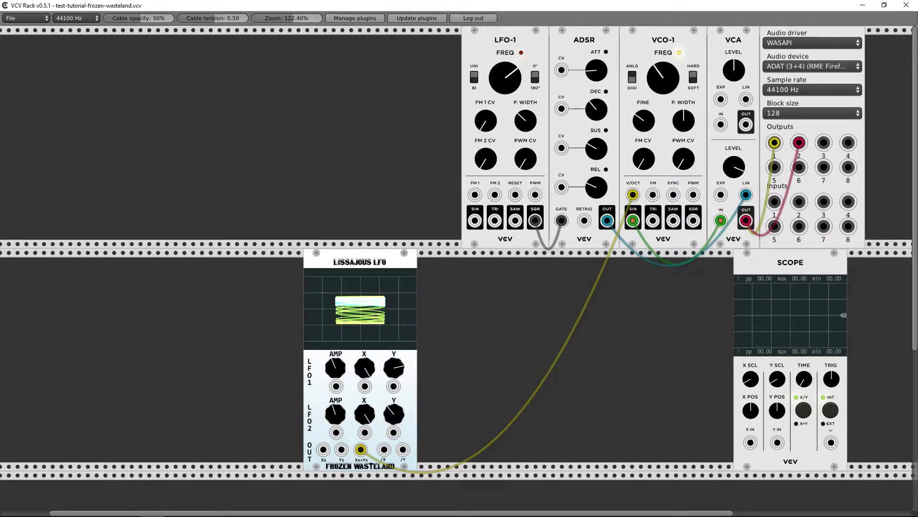
pyautogui.moveTo(393, 368); pyautogui.dragTo(394, 360)
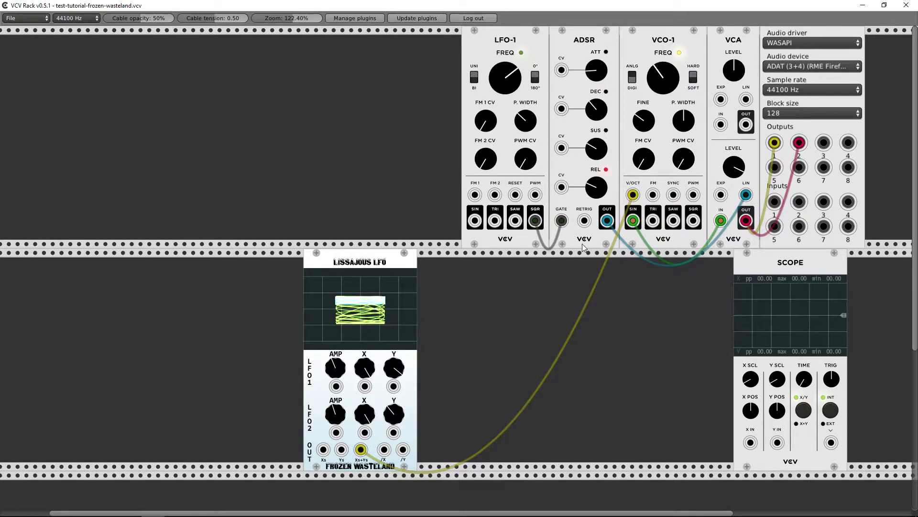
pyautogui.moveTo(663, 91); pyautogui.dragTo(663, 81)
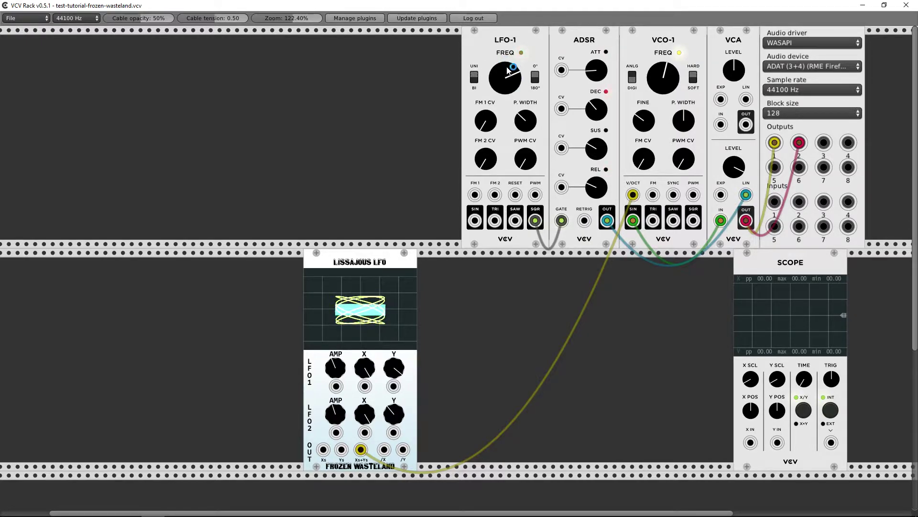
pyautogui.moveTo(508, 71); pyautogui.dragTo(509, 62)
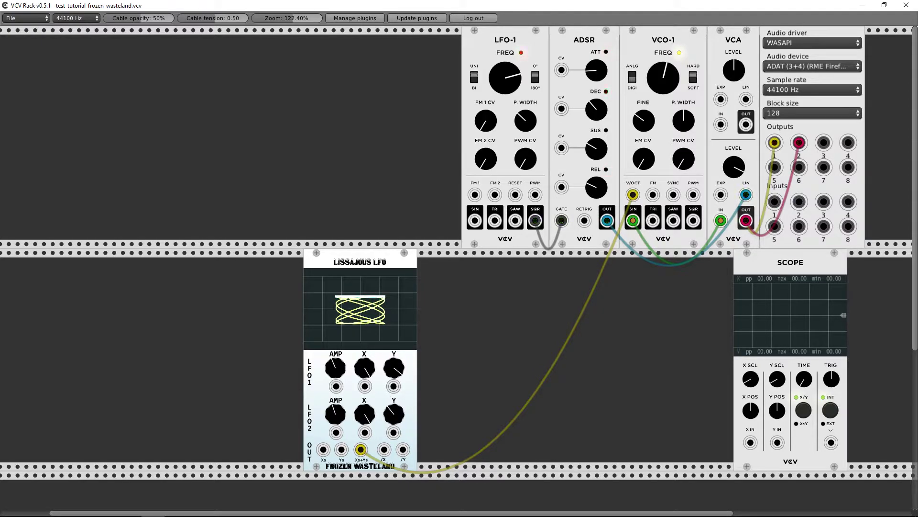
# Step: Lower both X settings on the Lissajous LFO and turn up LFO2's Y and both AMPs to enlarge the curves
pyautogui.moveTo(364, 368); pyautogui.dragTo(364, 375)
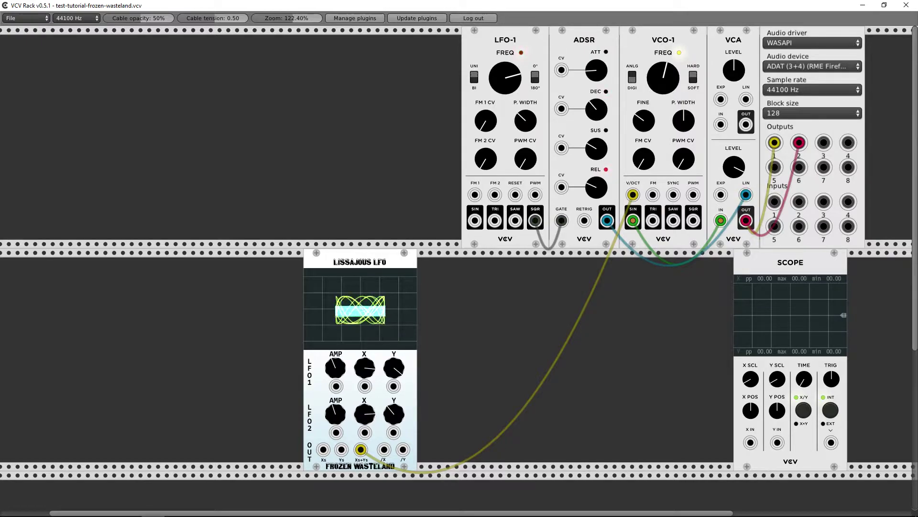
pyautogui.moveTo(395, 418); pyautogui.dragTo(390, 388)
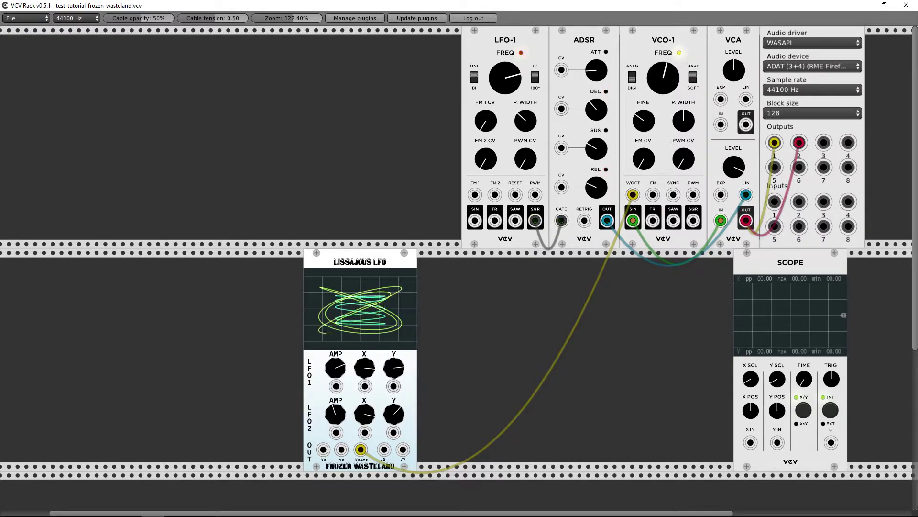
pyautogui.moveTo(335, 414); pyautogui.dragTo(335, 406)
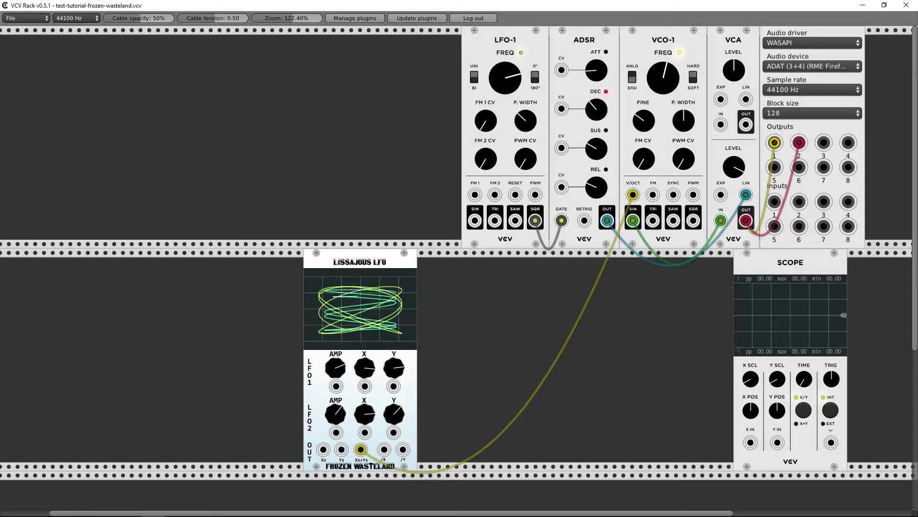
# Step: Lower VCO-1's FREQ and settle it near the middle, then turn LFO2's X fully up and reduce LFO1's AMP
pyautogui.moveTo(678, 72); pyautogui.dragTo(663, 79)
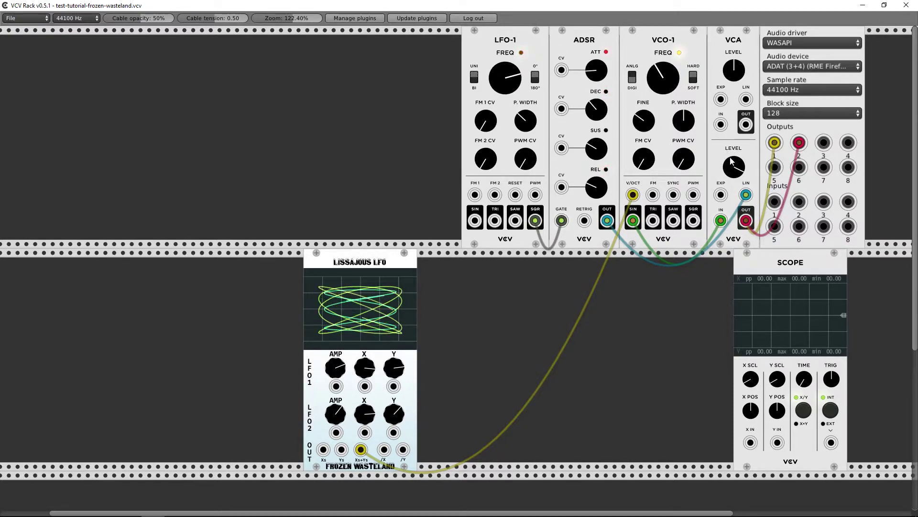
pyautogui.moveTo(663, 78); pyautogui.dragTo(663, 72)
pyautogui.moveTo(365, 414)
pyautogui.mouseDown()
pyautogui.moveTo(366, 373)
pyautogui.moveTo(338, 375)
pyautogui.mouseUp()
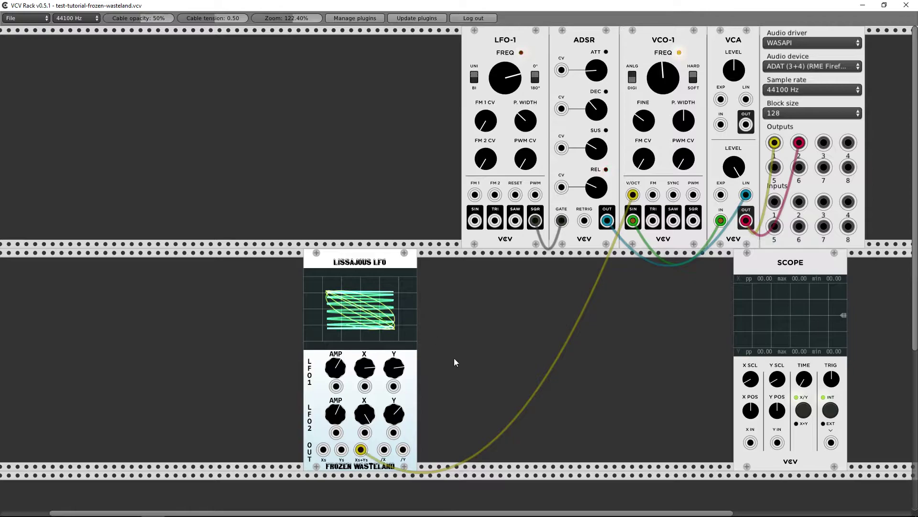
pyautogui.moveTo(336, 366); pyautogui.dragTo(336, 377)
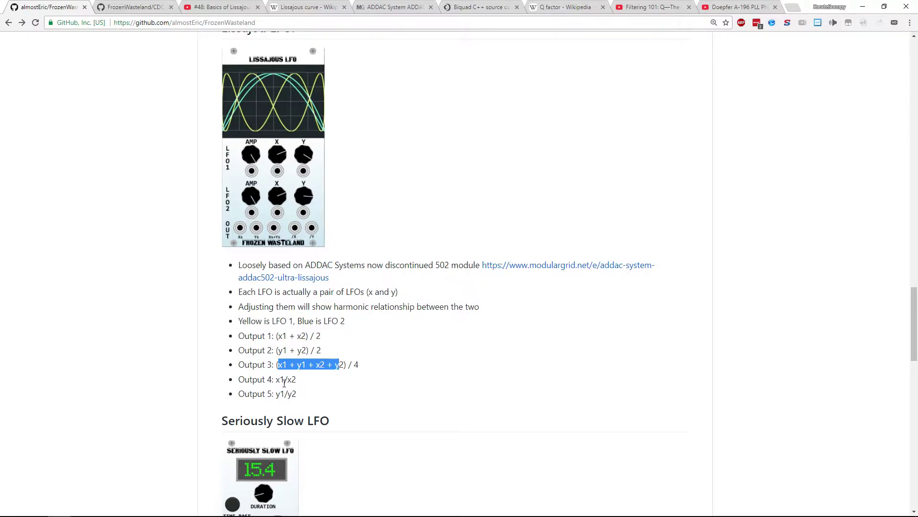
# Step: Check the Output 4 formula on the GitHub page, move the V/OCT cable from Xs+Ys to /X, and lower LFO2's X
pyautogui.click(284, 383)
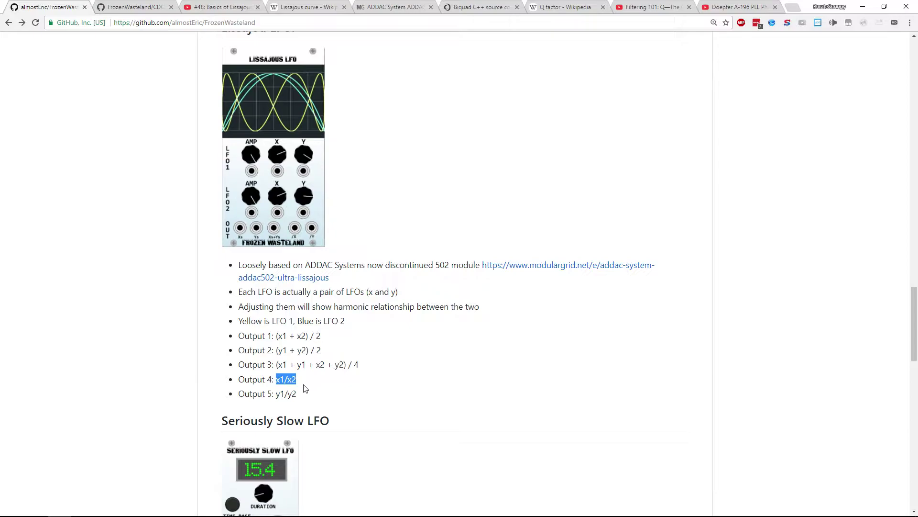
pyautogui.hotkey('alt', 'Tab')
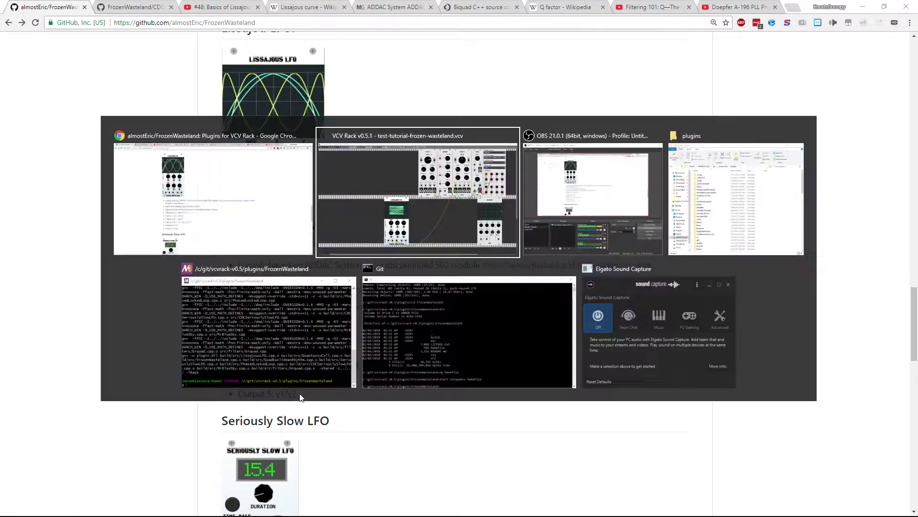
pyautogui.moveTo(361, 450); pyautogui.dragTo(384, 449)
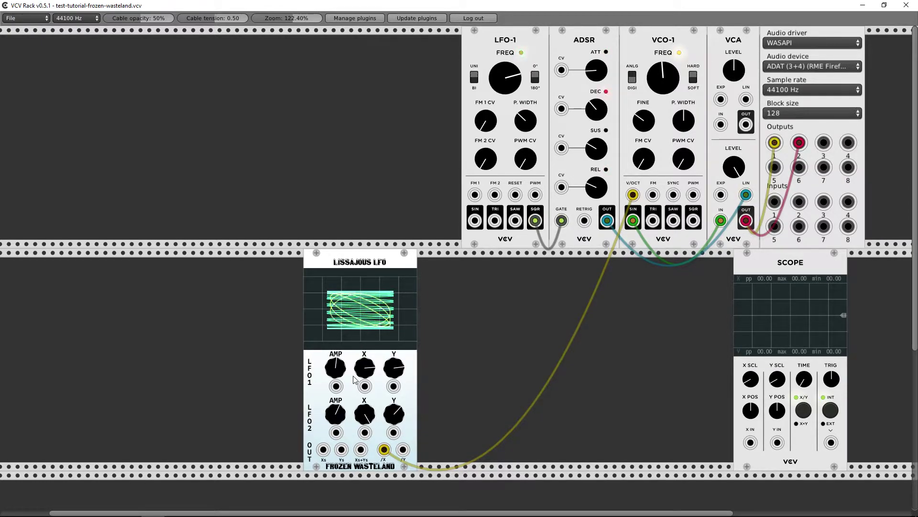
pyautogui.moveTo(368, 420); pyautogui.dragTo(368, 406)
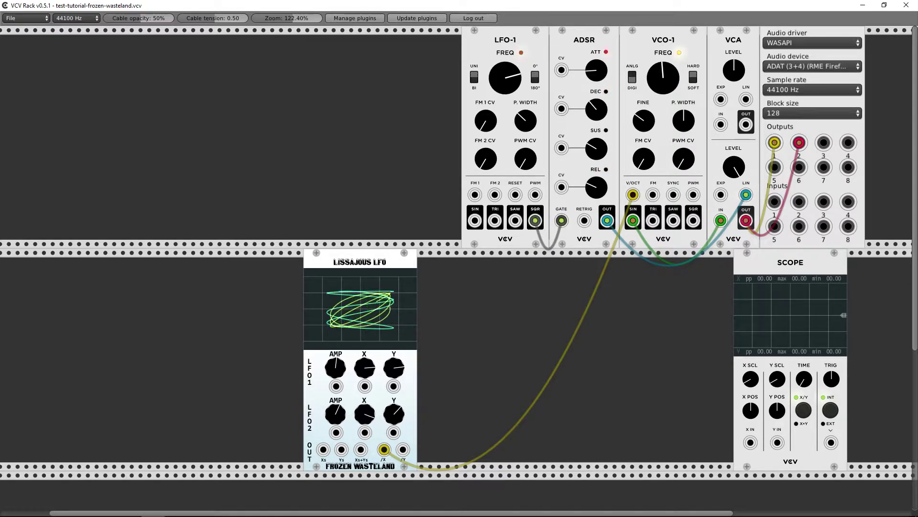
# Step: Add the JW-Modules MinMax module in the empty space beside the Lissajous LFO
pyautogui.rightClick(216, 380)
pyautogui.scroll(-8, 102, 397)
pyautogui.click(102, 397)
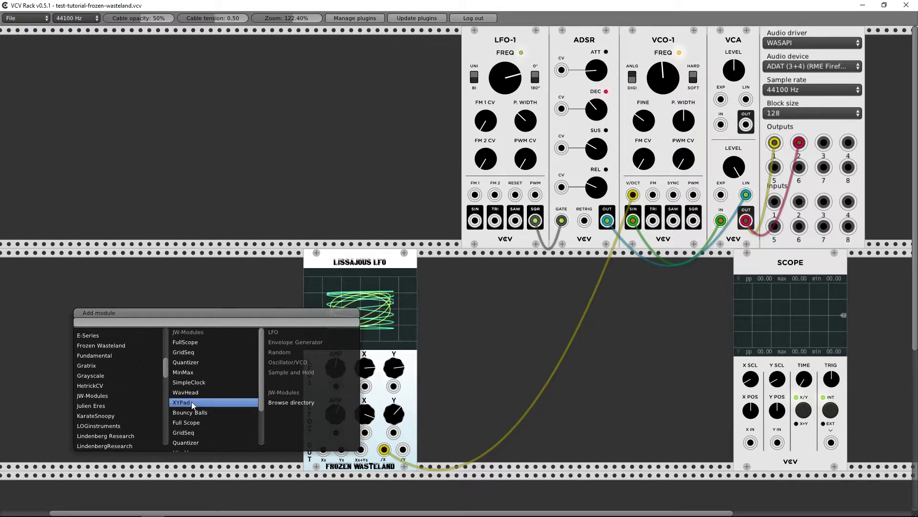
pyautogui.click(188, 374)
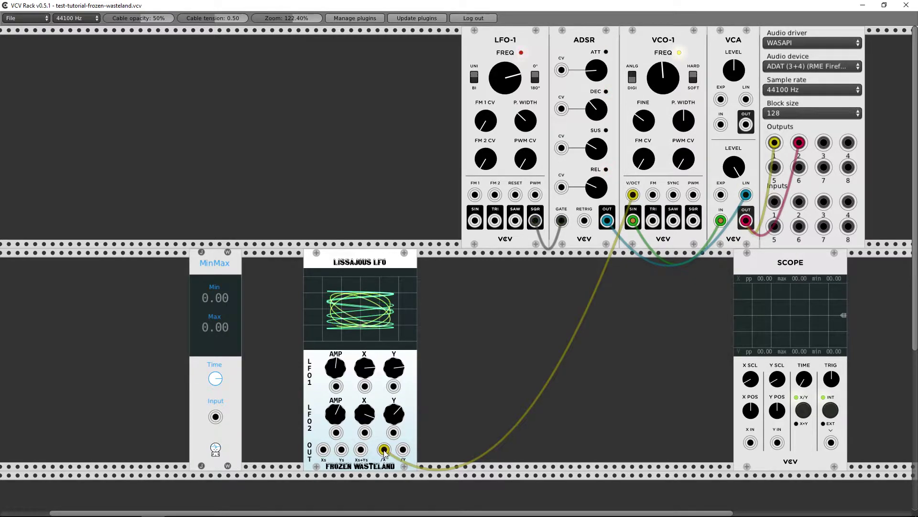
# Step: Patch the Lissajous LFO's /X output to MinMax's input and turn down LFO1's and LFO2's X
pyautogui.moveTo(385, 450); pyautogui.dragTo(215, 416)
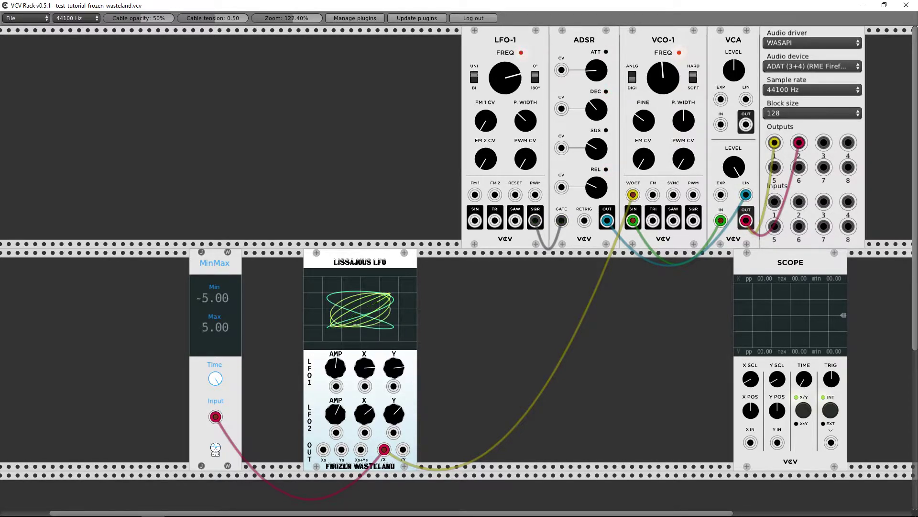
pyautogui.moveTo(369, 372); pyautogui.dragTo(368, 415)
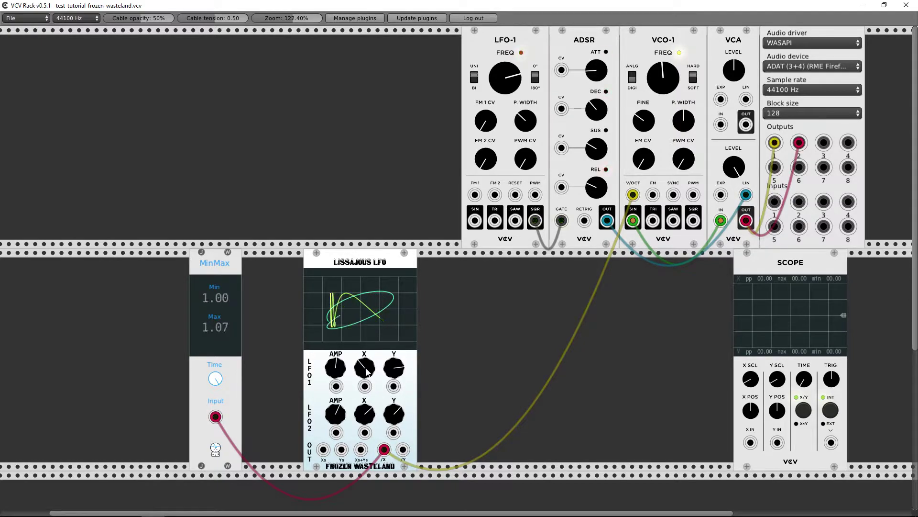
pyautogui.moveTo(367, 415); pyautogui.dragTo(367, 438)
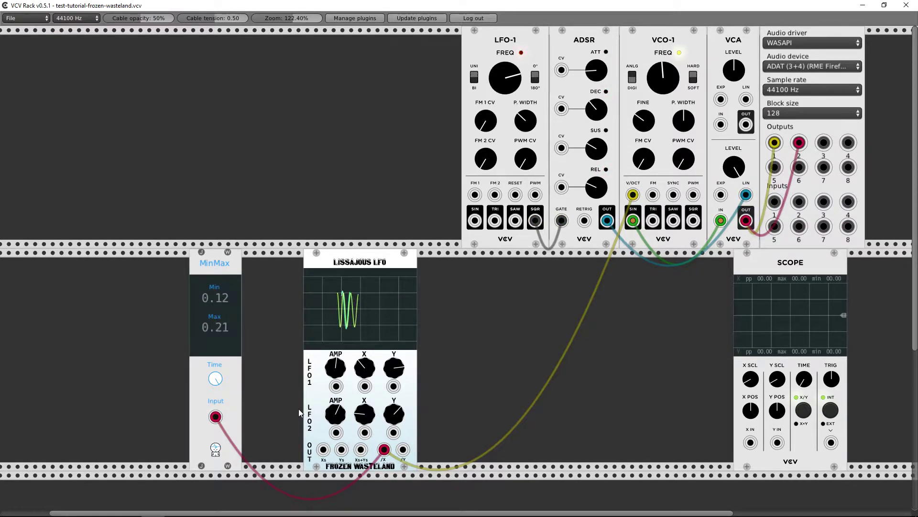
# Step: Patch the /X output to the Scope's X IN, raise LFO2's X, and increase the Scope's X SCL
pyautogui.moveTo(384, 450)
pyautogui.mouseDown()
pyautogui.moveTo(749, 471)
pyautogui.moveTo(750, 442)
pyautogui.mouseUp()
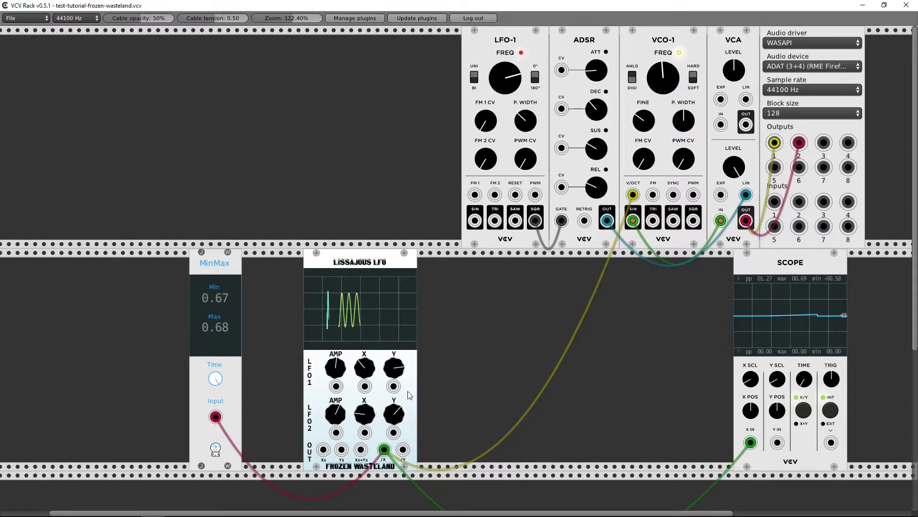
pyautogui.moveTo(365, 414); pyautogui.dragTo(364, 397)
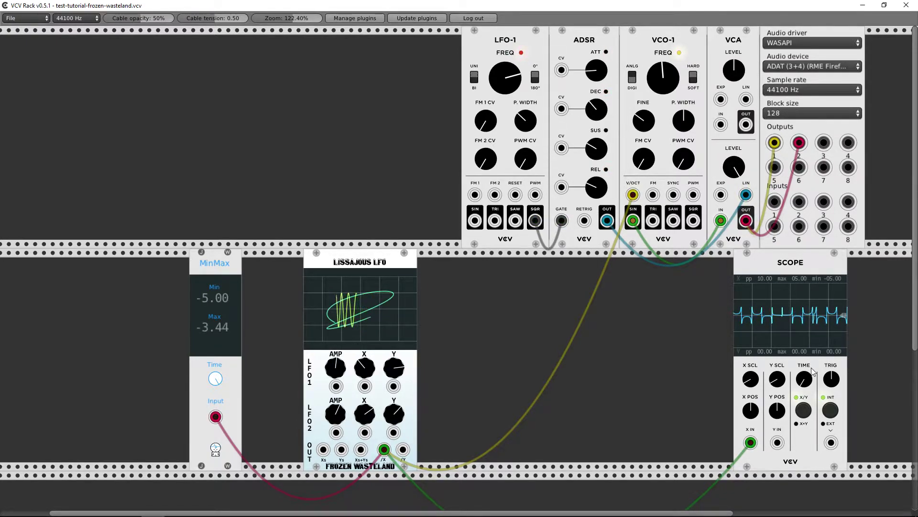
pyautogui.moveTo(751, 380); pyautogui.dragTo(752, 363)
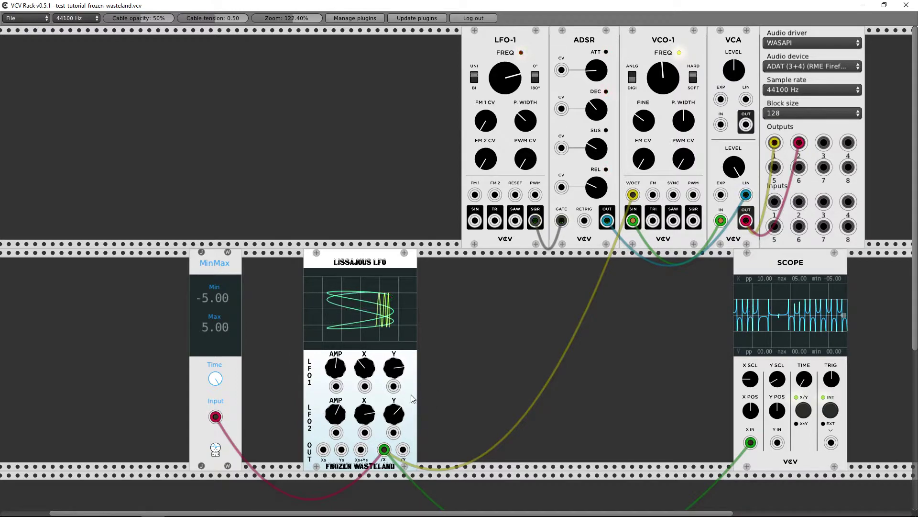
# Step: Check the Output 5 formula on the GitHub page, move the three cables from /X to /Y, and adjust LFO1's and LFO2's Y
pyautogui.hotkey('alt', 'Tab')
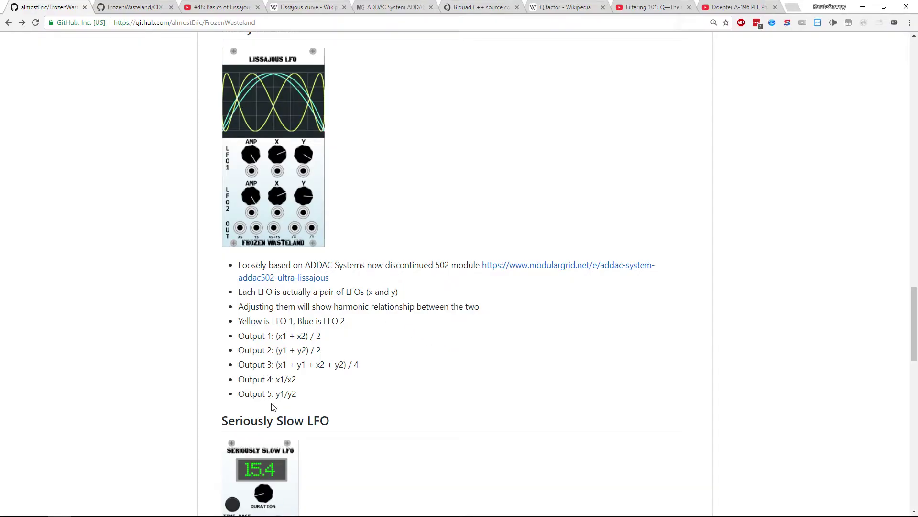
pyautogui.hotkey('alt', 'Tab')
pyautogui.moveTo(385, 452); pyautogui.dragTo(403, 450)
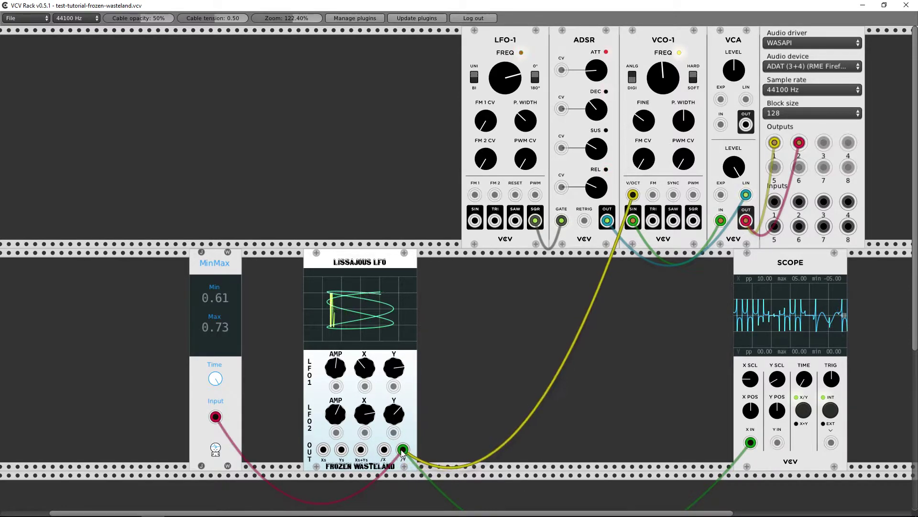
pyautogui.moveTo(394, 368); pyautogui.dragTo(394, 378)
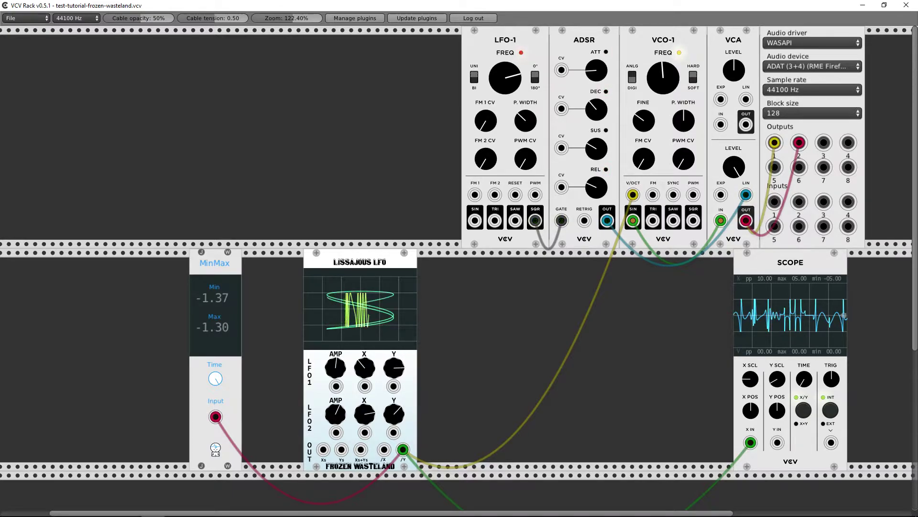
pyautogui.moveTo(395, 414); pyautogui.dragTo(394, 407)
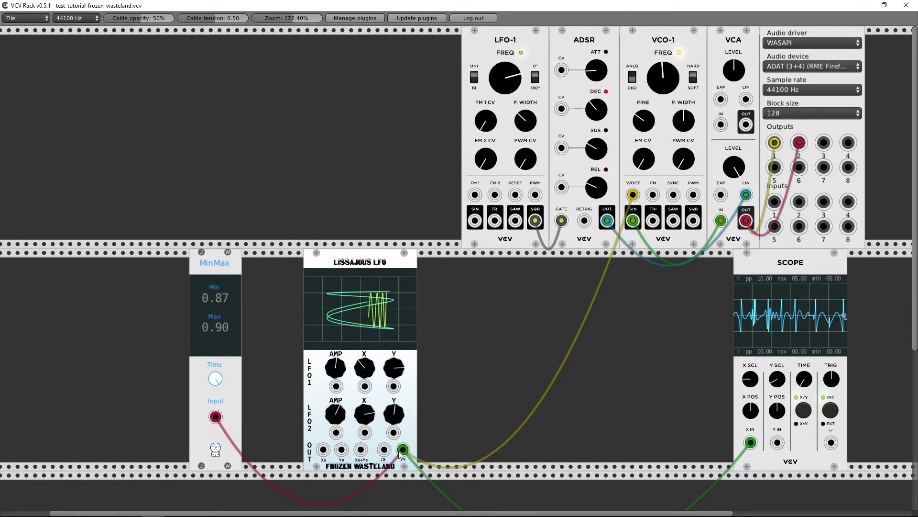
# Step: Move the three cables from /Y to the Xs+Ys output and vary LFO1's and LFO2's X
pyautogui.moveTo(402, 449)
pyautogui.mouseDown()
pyautogui.moveTo(361, 449)
pyautogui.moveTo(318, 420)
pyautogui.moveTo(378, 452)
pyautogui.moveTo(360, 449)
pyautogui.mouseUp()
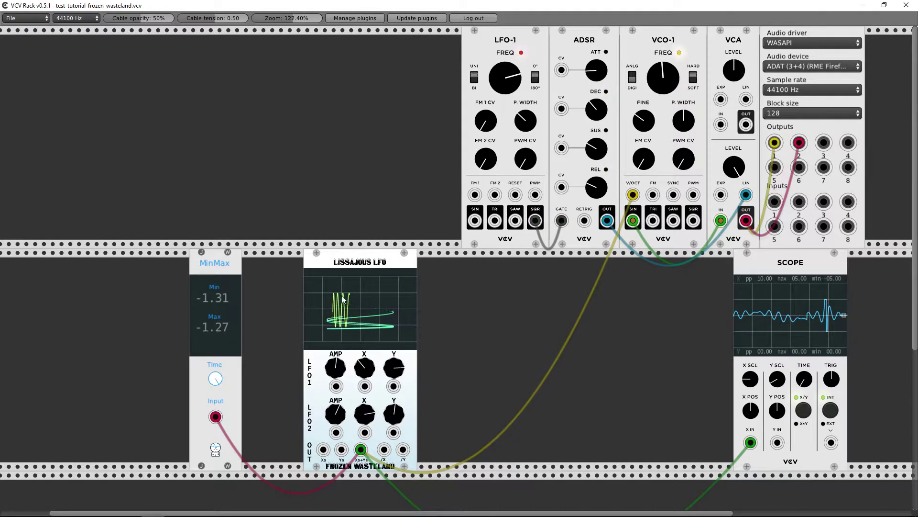
pyautogui.moveTo(365, 416); pyautogui.dragTo(370, 400)
pyautogui.moveTo(365, 367)
pyautogui.mouseDown()
pyautogui.moveTo(364, 352)
pyautogui.moveTo(394, 357)
pyautogui.mouseUp()
# Step: Delete the Lissajous LFO and move the MinMax module directly beside the Scope
pyautogui.press('Delete')
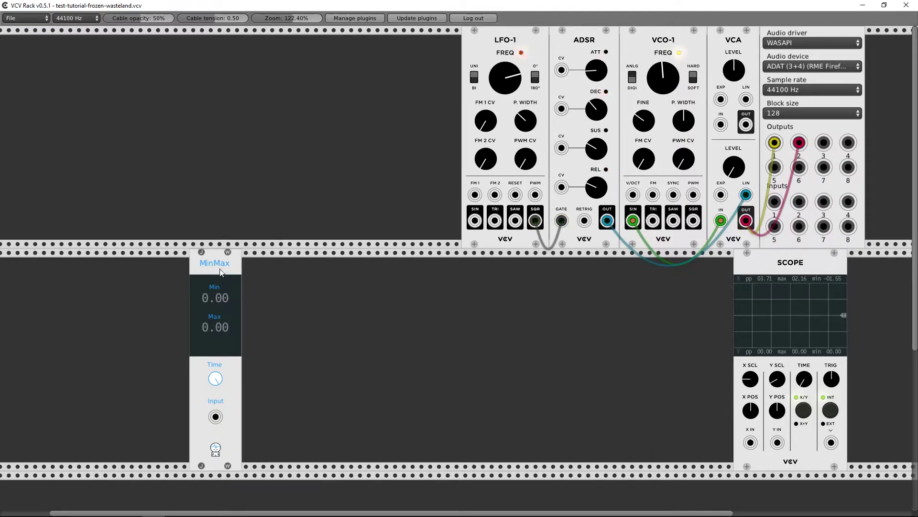
pyautogui.moveTo(220, 272); pyautogui.dragTo(770, 293)
# Step: Add the Frozen Wasteland Quad Euclidean Rhythm module in the empty space of the lower row
pyautogui.rightClick(314, 323)
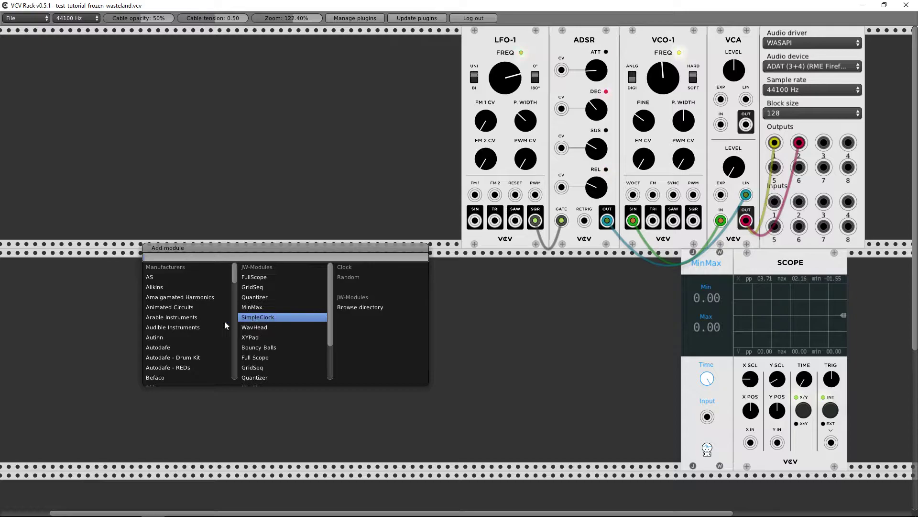
pyautogui.scroll(-3, 182, 334)
pyautogui.scroll(-2, 179, 320)
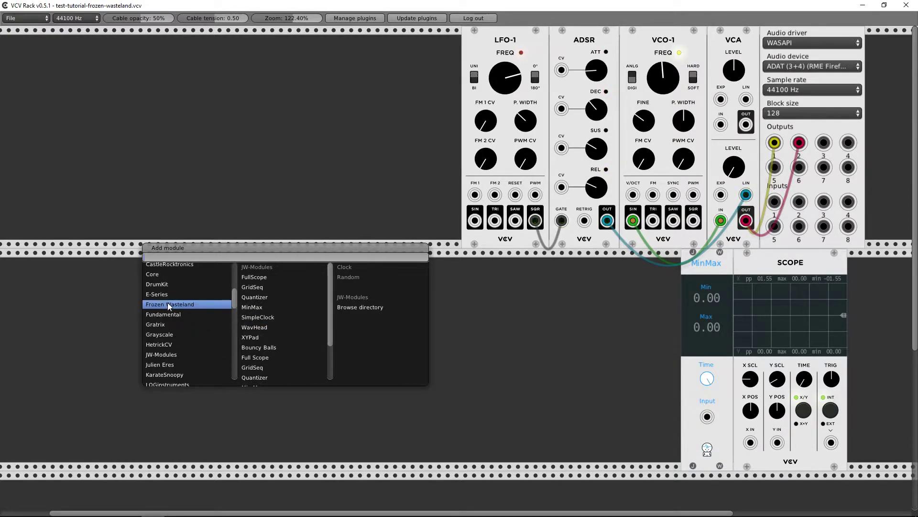
pyautogui.click(167, 302)
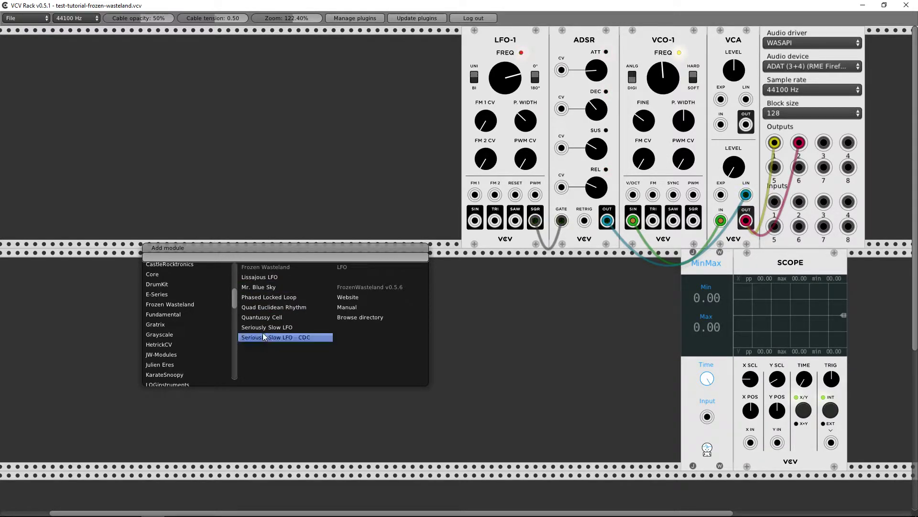
pyautogui.click(253, 308)
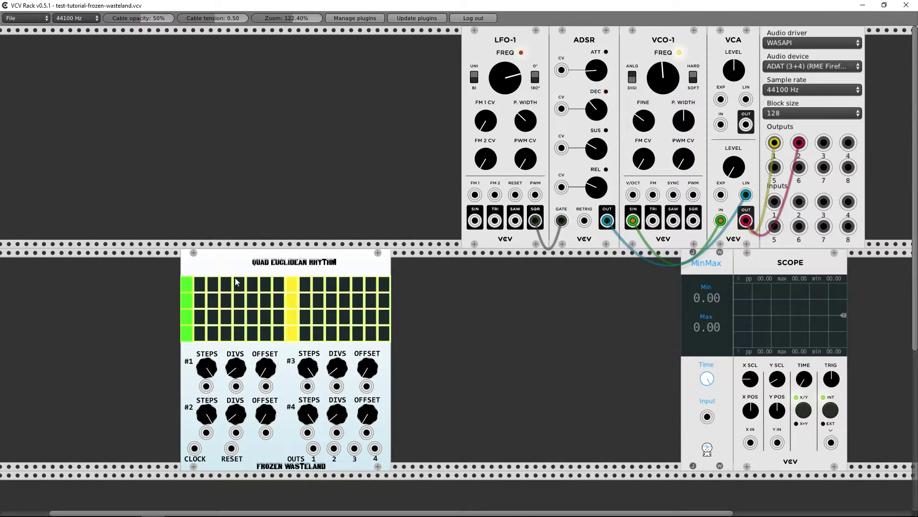
pyautogui.moveTo(236, 282); pyautogui.dragTo(237, 260)
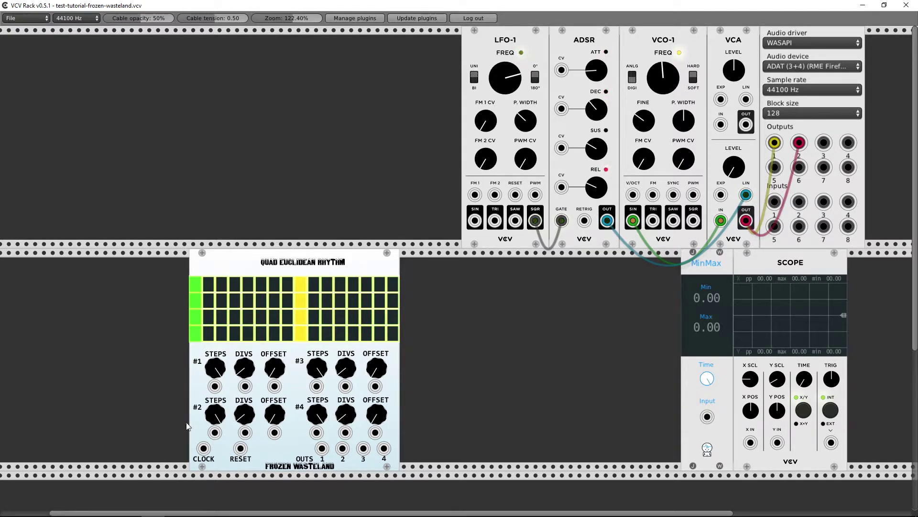
pyautogui.rightClick(246, 315)
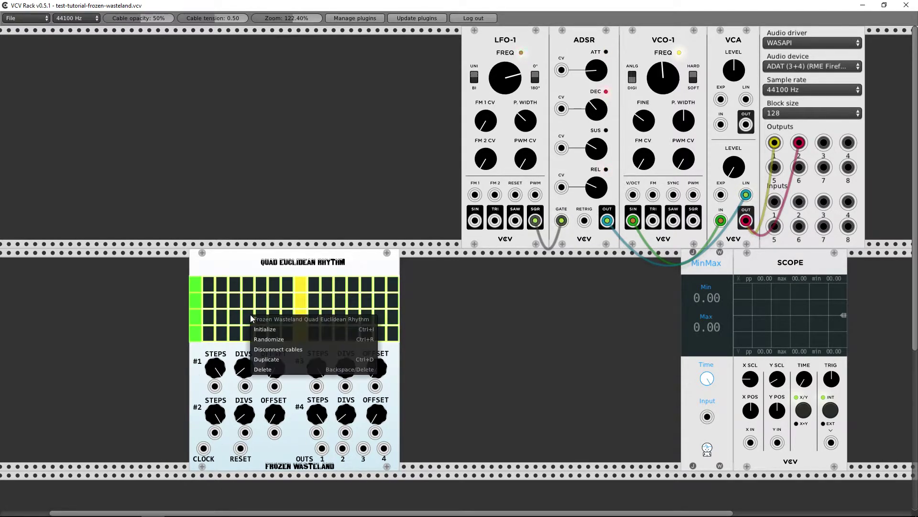
pyautogui.click(273, 280)
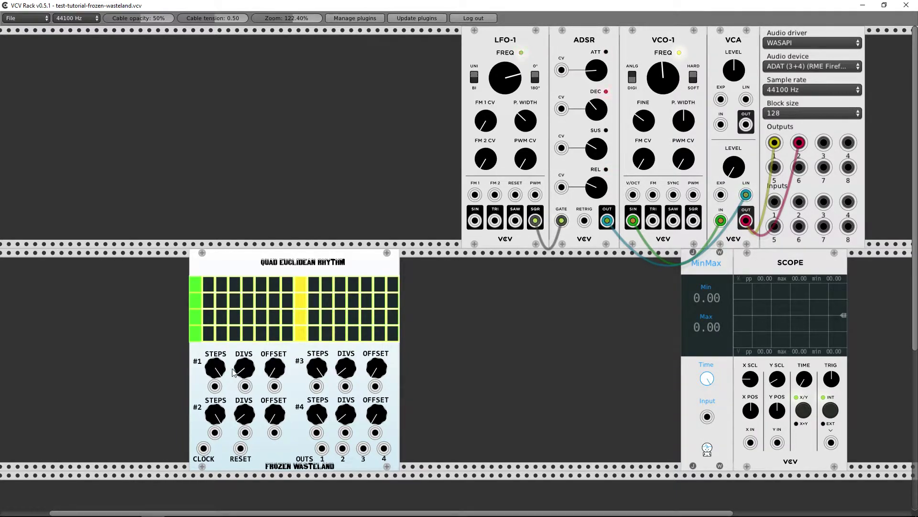
# Step: Replace the LFO-1 SQR cable at the ADSR's GATE with one from the Quad Euclidean Rhythm's output 1
pyautogui.moveTo(322, 448); pyautogui.dragTo(605, 303)
pyautogui.moveTo(536, 220); pyautogui.dragTo(364, 443)
pyautogui.moveTo(562, 221); pyautogui.dragTo(322, 449)
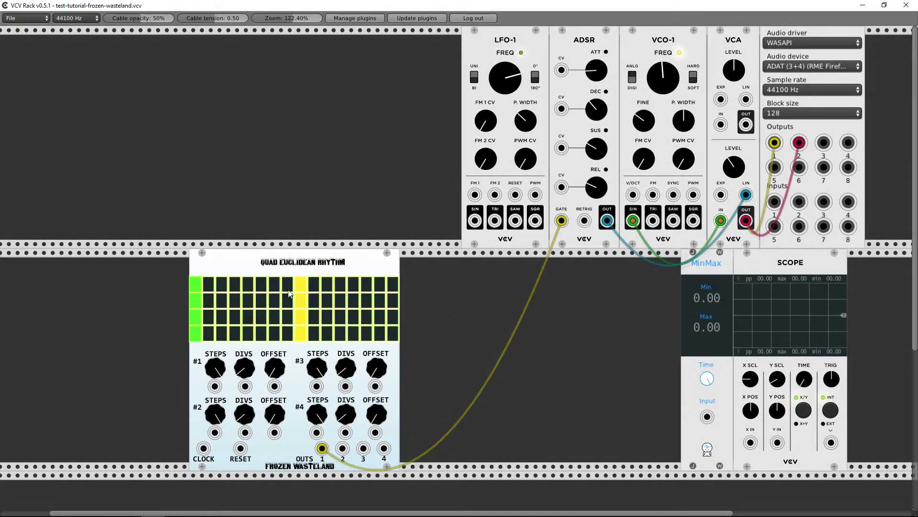
# Step: Add a Fundamental LFO-1 beside the Quad Euclidean Rhythm and patch its SQR output to CLOCK
pyautogui.rightClick(89, 320)
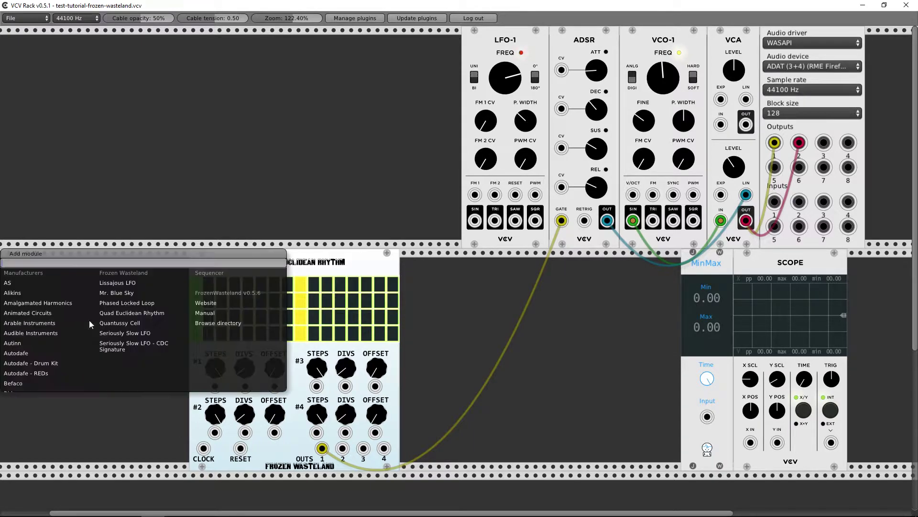
pyautogui.scroll(-4, 64, 346)
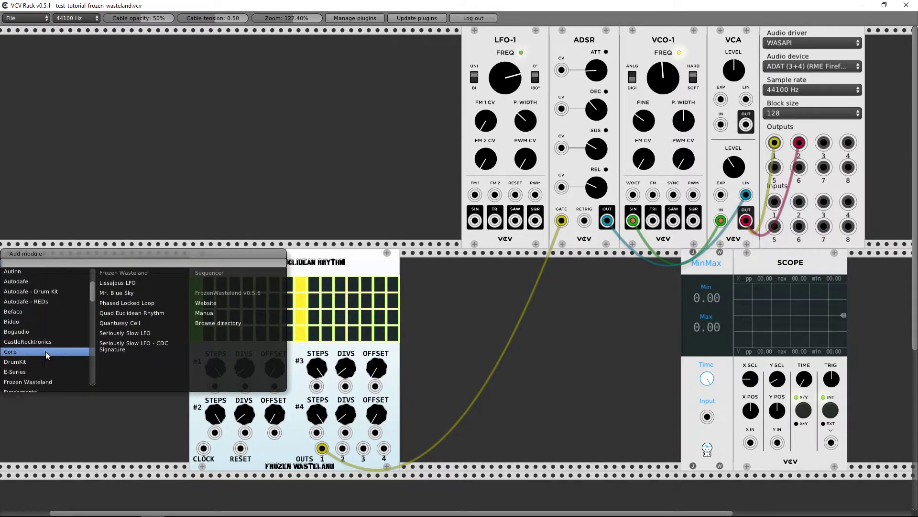
pyautogui.moveTo(40, 348)
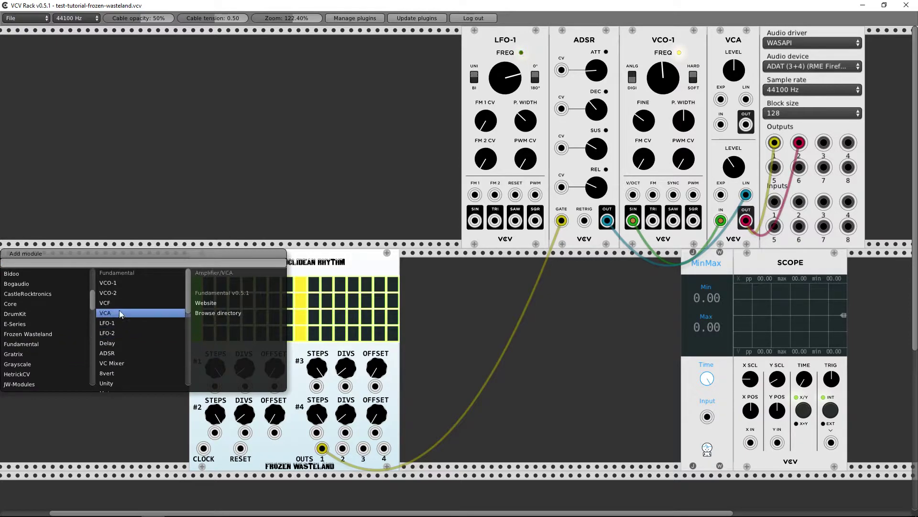
pyautogui.click(128, 324)
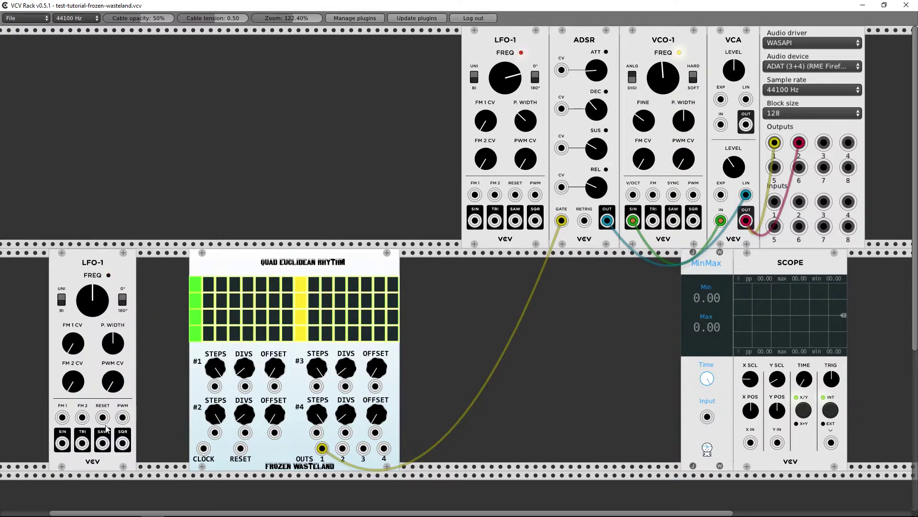
pyautogui.moveTo(129, 446); pyautogui.dragTo(203, 448)
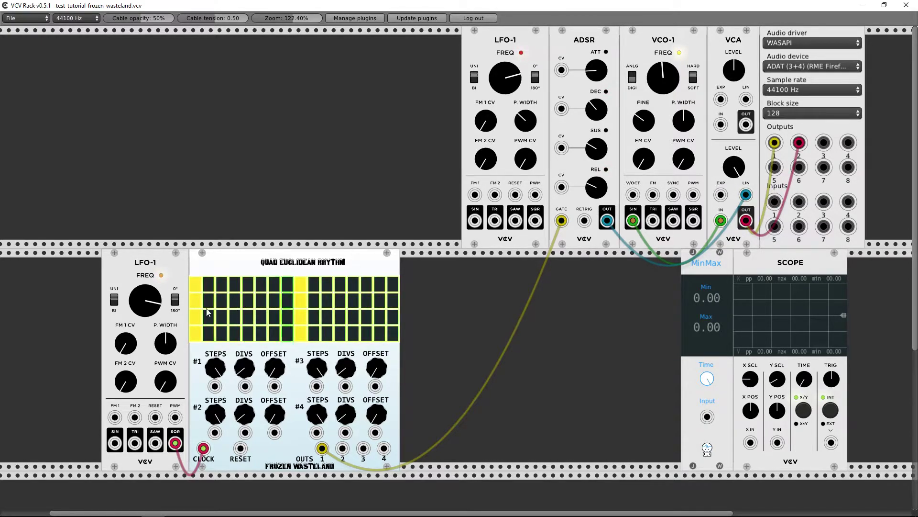
# Step: Move the Quad Euclidean Rhythm away from its clock LFO and vary row #1's DIVS and OFFSET
pyautogui.moveTo(213, 279); pyautogui.dragTo(266, 282)
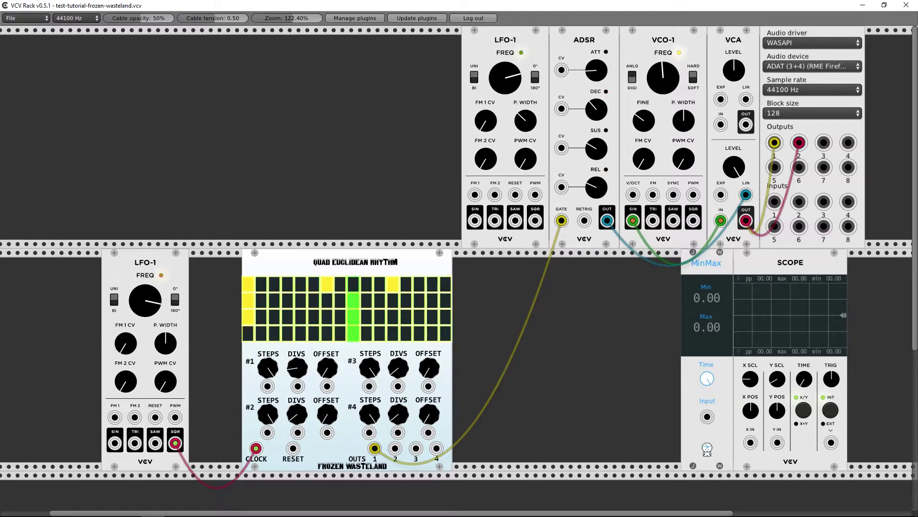
pyautogui.moveTo(297, 368); pyautogui.dragTo(297, 360)
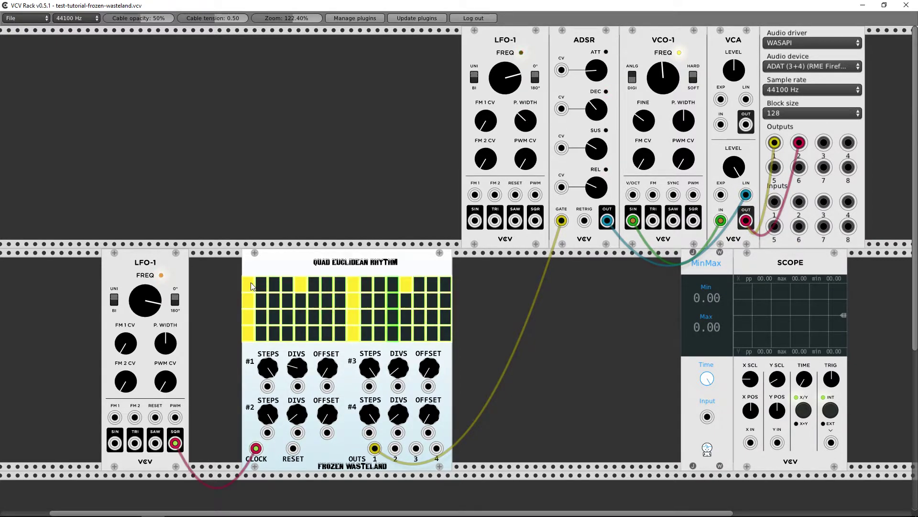
pyautogui.moveTo(297, 368); pyautogui.dragTo(297, 348)
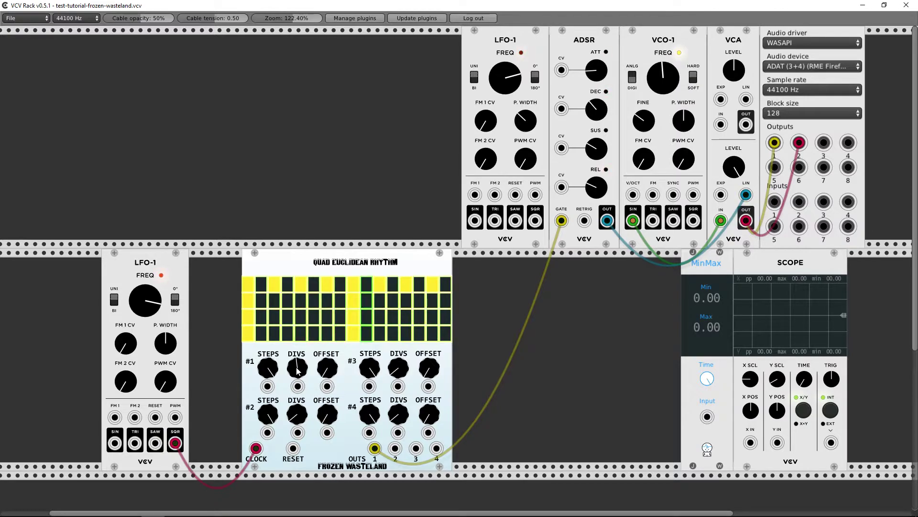
pyautogui.moveTo(297, 371)
pyautogui.mouseDown()
pyautogui.moveTo(297, 354)
pyautogui.moveTo(300, 394)
pyautogui.moveTo(298, 376)
pyautogui.mouseUp()
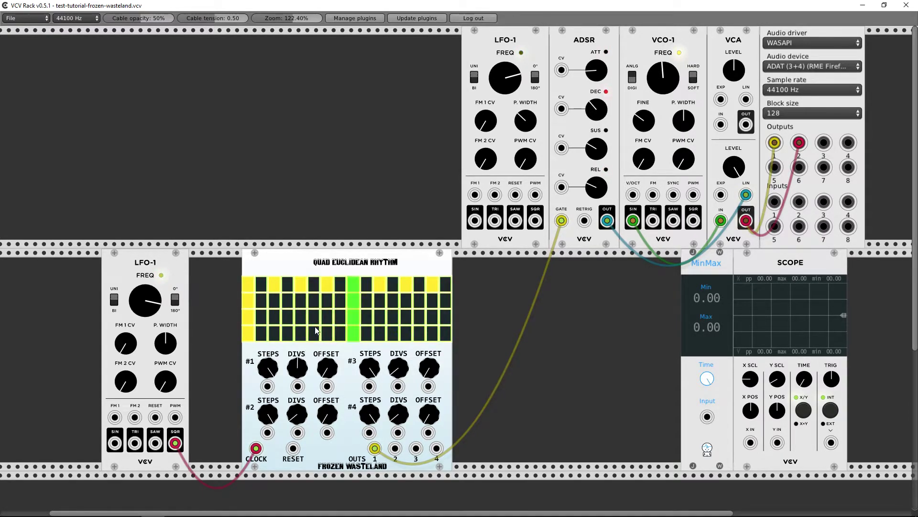
pyautogui.moveTo(299, 371); pyautogui.dragTo(298, 386)
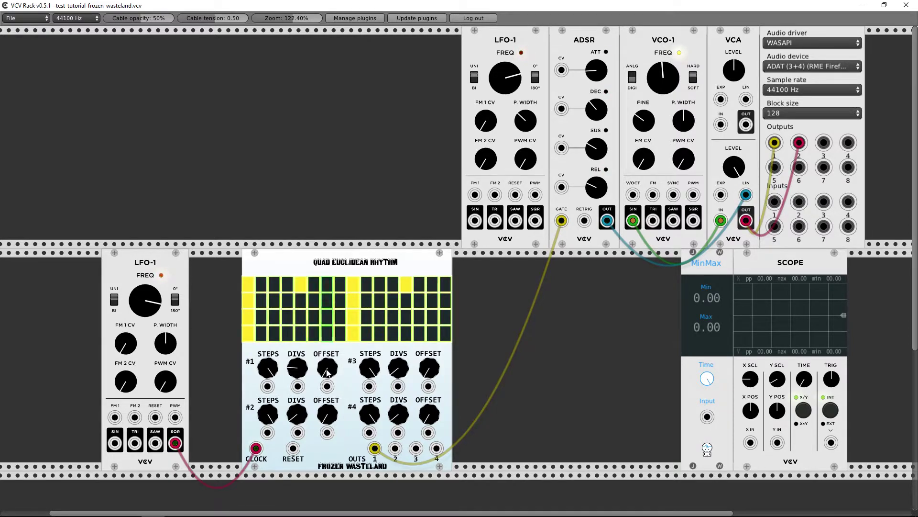
pyautogui.moveTo(327, 368); pyautogui.dragTo(324, 356)
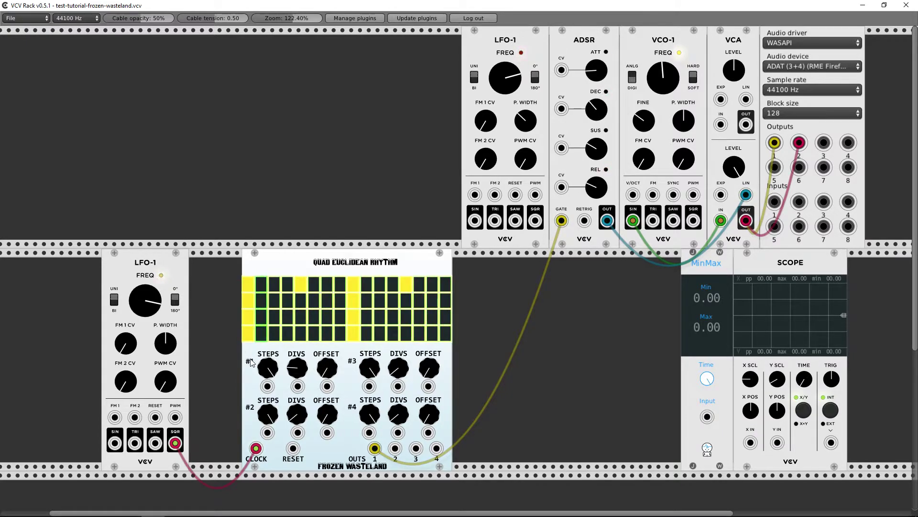
# Step: Lower row #1's STEPS to 8 and vary its DIVS down to a single beat and up again
pyautogui.moveTo(268, 367); pyautogui.dragTo(267, 389)
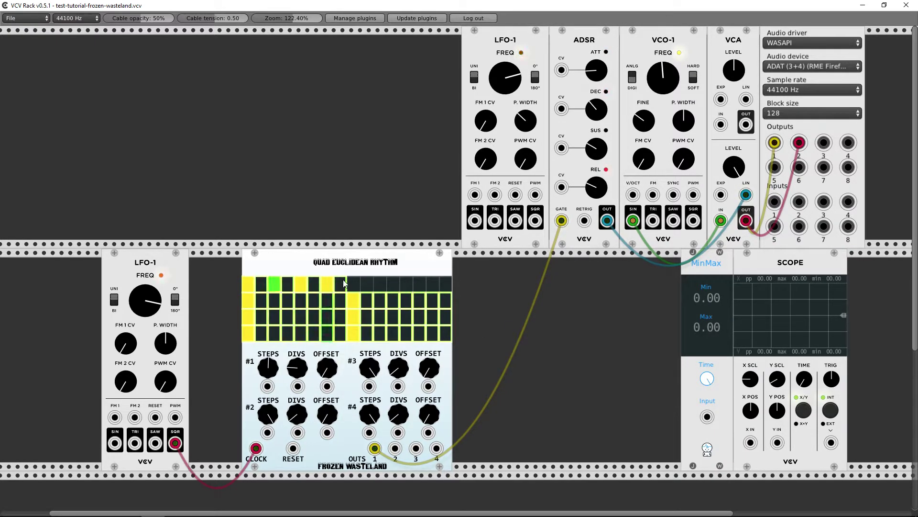
pyautogui.moveTo(297, 368)
pyautogui.mouseDown()
pyautogui.moveTo(297, 349)
pyautogui.moveTo(297, 363)
pyautogui.mouseUp()
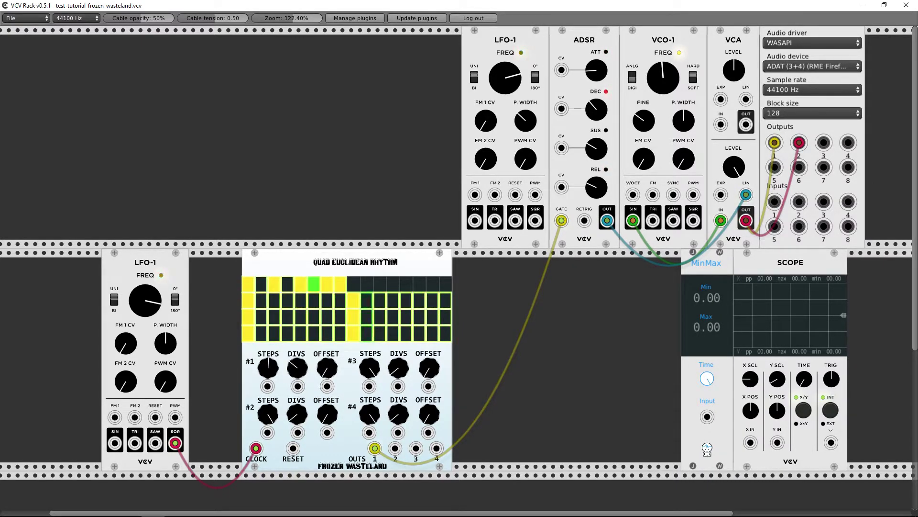
pyautogui.moveTo(297, 363); pyautogui.dragTo(297, 365)
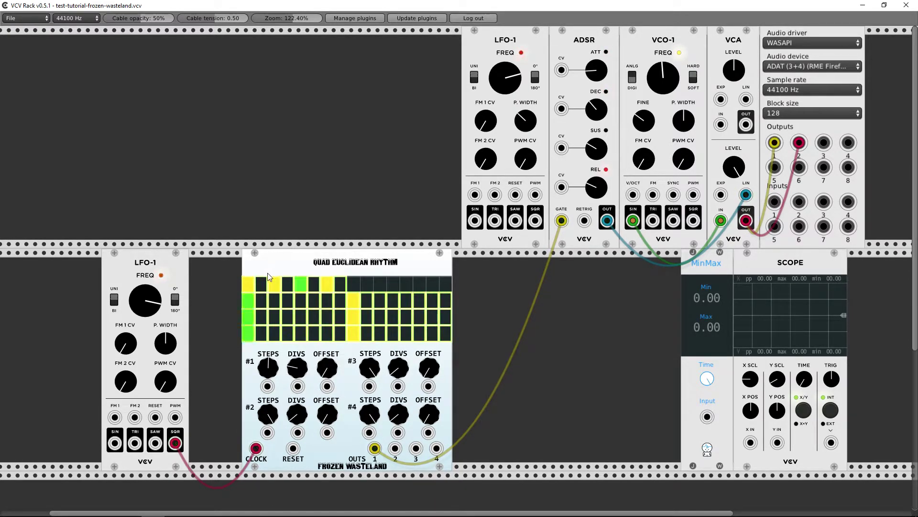
pyautogui.moveTo(297, 364); pyautogui.dragTo(297, 368)
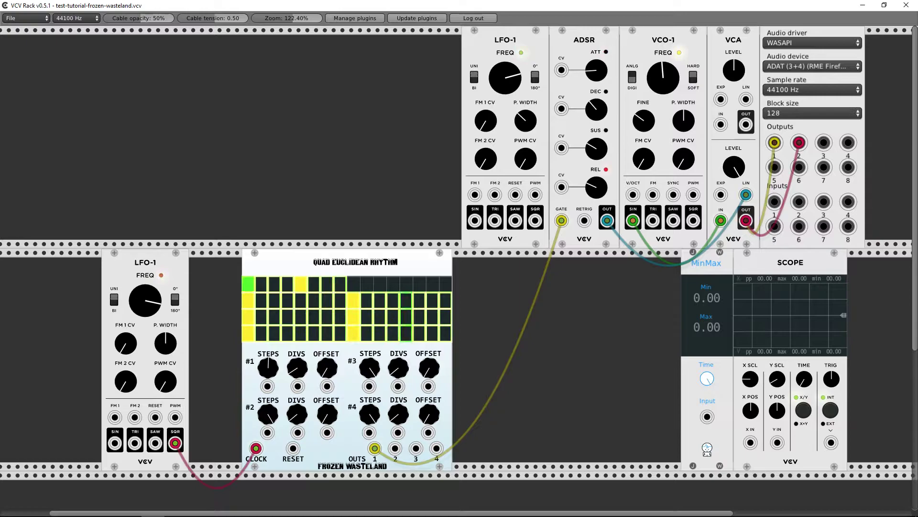
pyautogui.moveTo(297, 367); pyautogui.dragTo(297, 369)
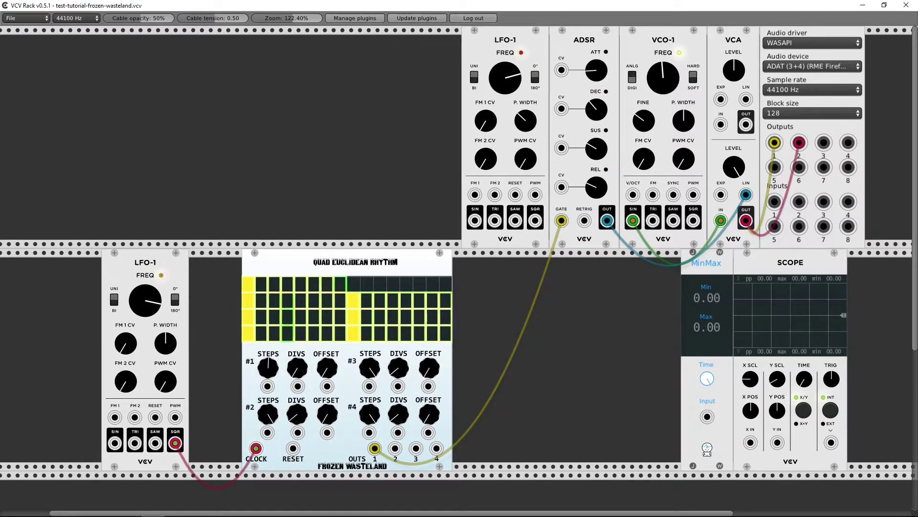
pyautogui.moveTo(297, 367); pyautogui.dragTo(299, 360)
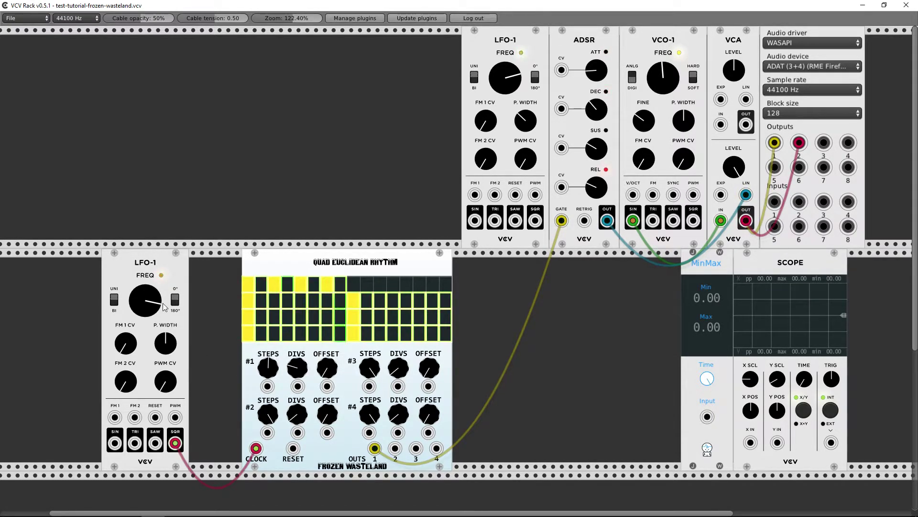
# Step: Add an LFO-1 in the upper row, patch its SIN output to row #1's DIVS input, and vary its FREQ
pyautogui.rightClick(193, 152)
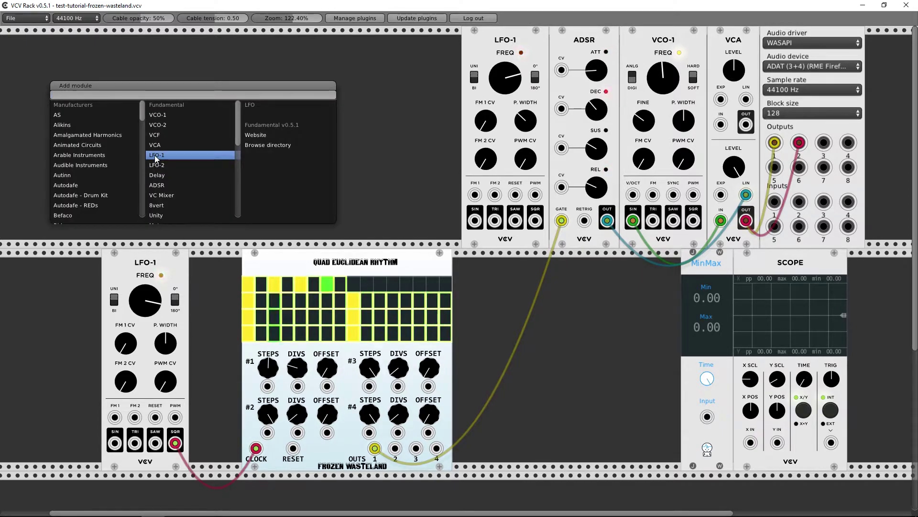
pyautogui.click(193, 157)
pyautogui.moveTo(159, 221); pyautogui.dragTo(297, 386)
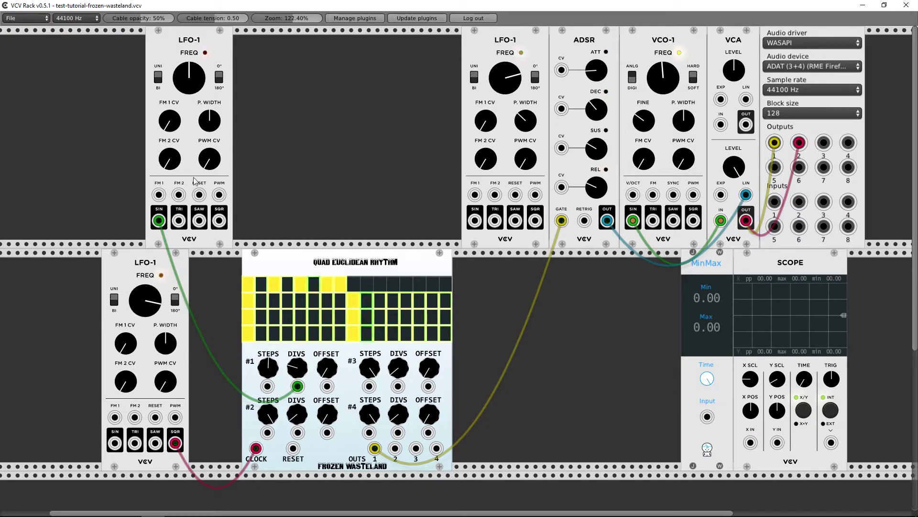
pyautogui.moveTo(173, 82); pyautogui.dragTo(173, 158)
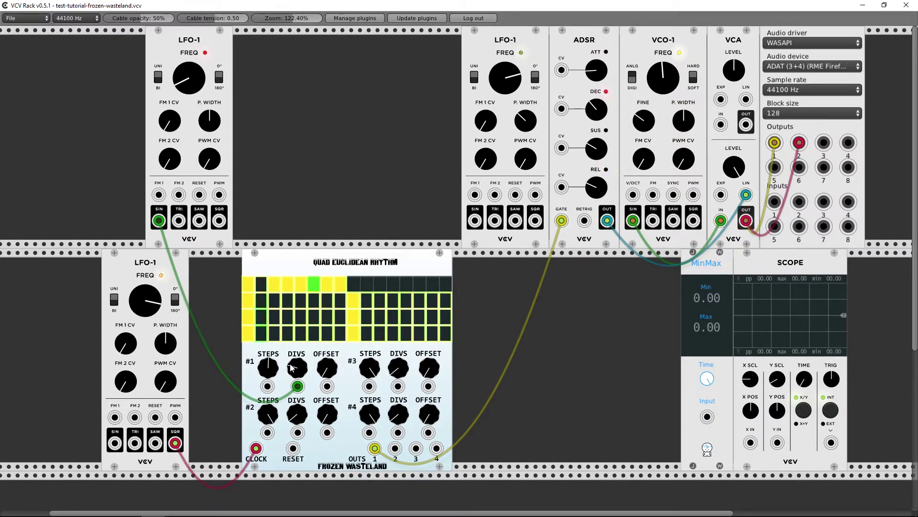
pyautogui.moveTo(191, 86); pyautogui.dragTo(191, 12)
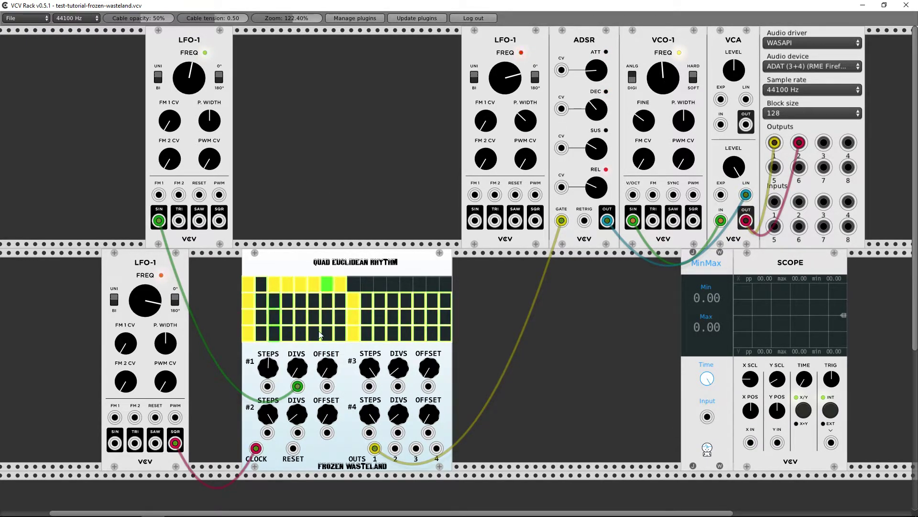
# Step: Raise row #1's STEPS to 16 and patch a second new LFO-1's SIN output to its OFFSET input, moving it to STEPS
pyautogui.moveTo(270, 371); pyautogui.dragTo(270, 364)
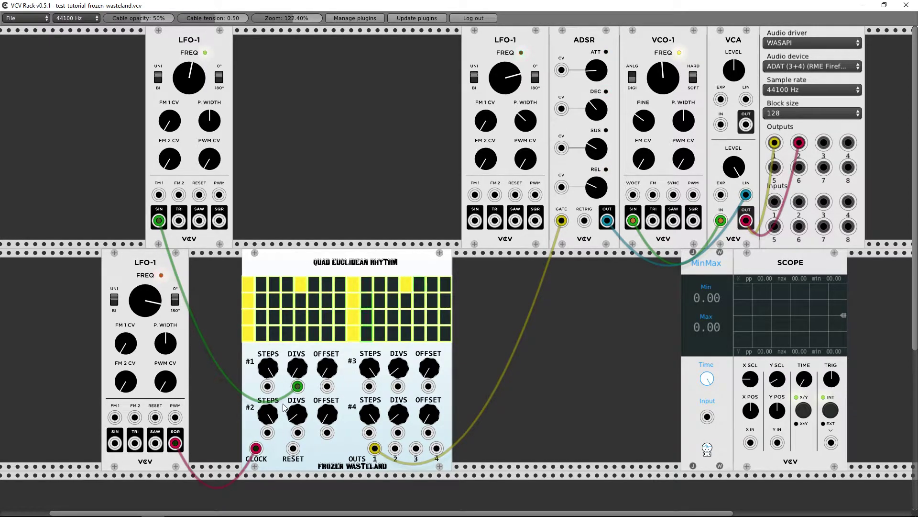
pyautogui.rightClick(243, 202)
pyautogui.click(255, 189)
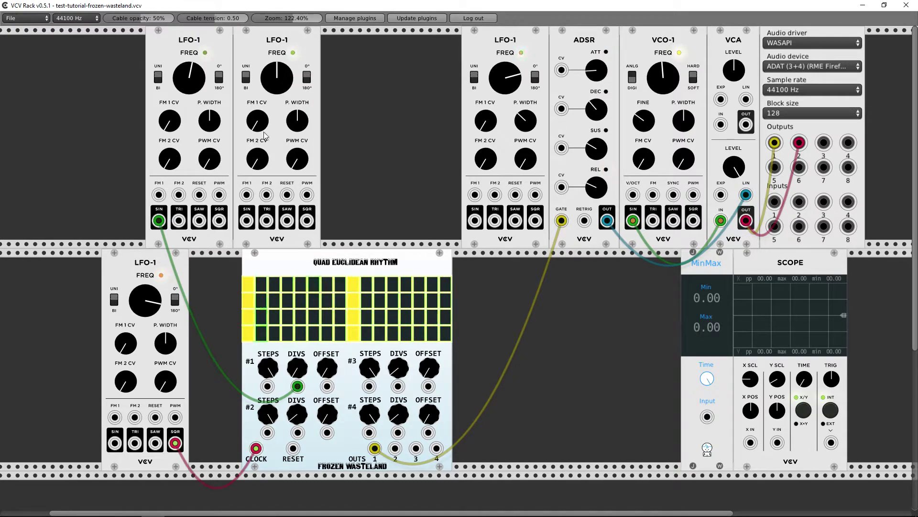
pyautogui.moveTo(246, 220); pyautogui.dragTo(327, 386)
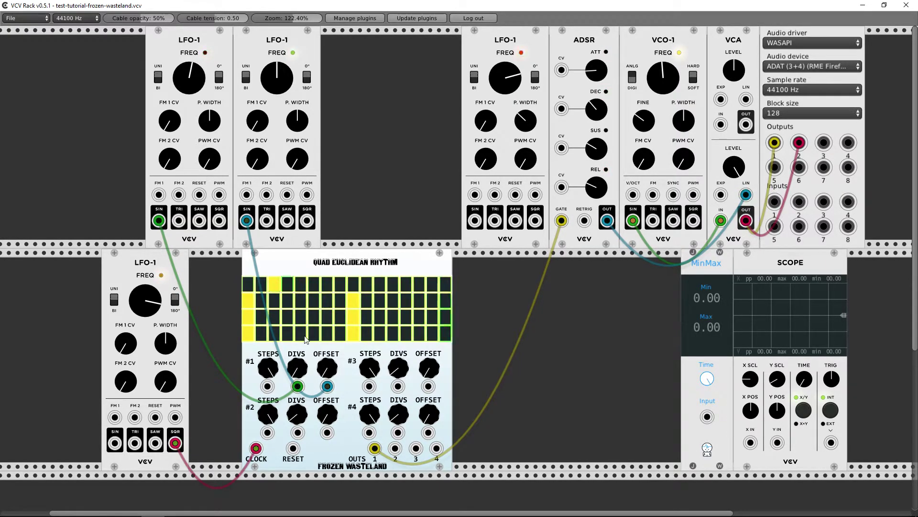
pyautogui.moveTo(321, 384); pyautogui.dragTo(288, 389)
pyautogui.moveTo(259, 388); pyautogui.dragTo(267, 386)
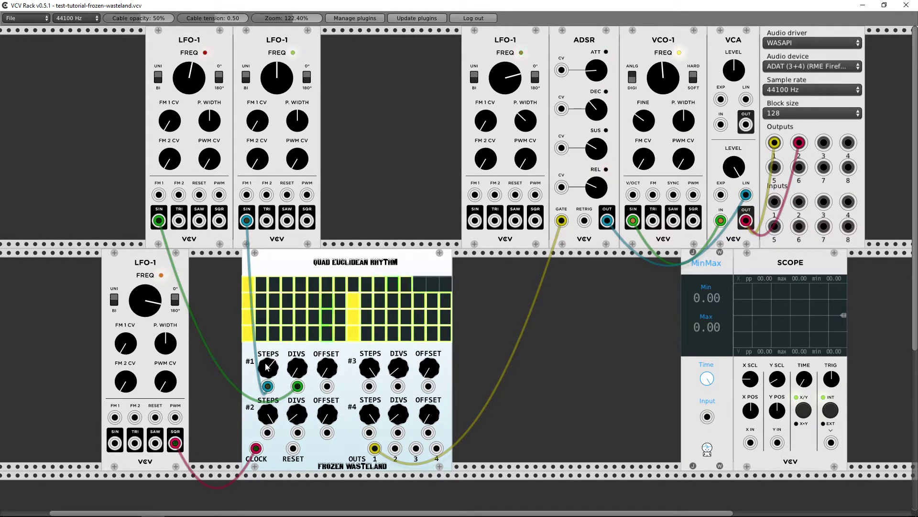
# Step: Disconnect the cable from row #1's DIVS input, raise DIVS, and lower the FREQ of the LFO-1 beside the ADSR
pyautogui.moveTo(297, 386); pyautogui.dragTo(203, 378)
pyautogui.moveTo(297, 368); pyautogui.dragTo(297, 354)
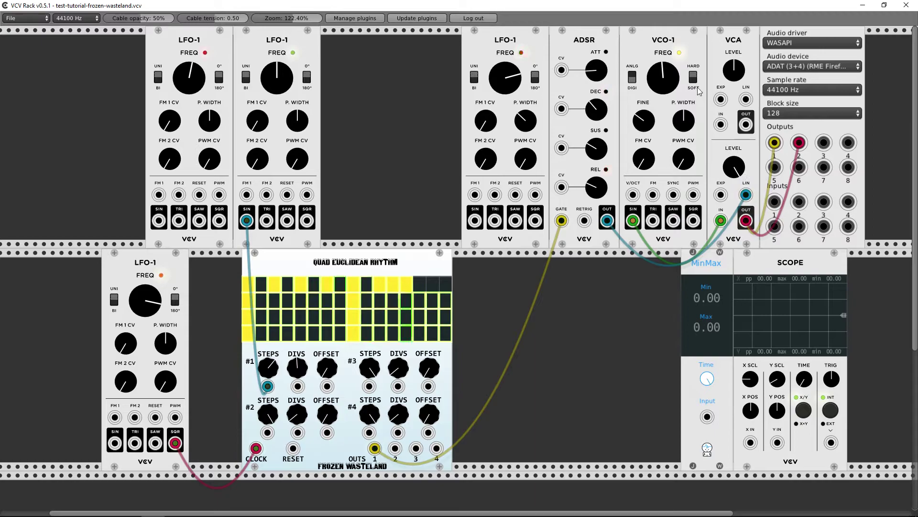
pyautogui.moveTo(504, 77); pyautogui.dragTo(502, 82)
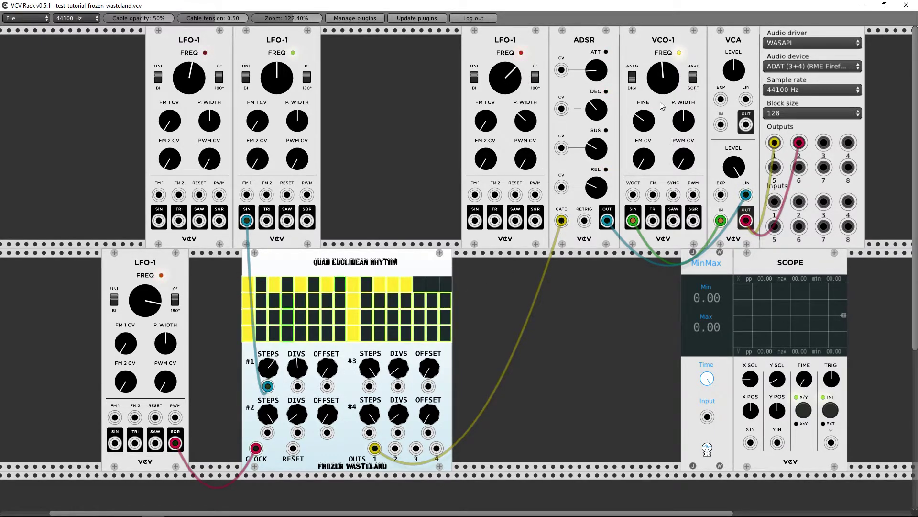
# Step: Adjust the VCO-1's FREQ, and delete the Quad Euclidean Rhythm with the three LFO-1 modules used to clock and modulate it
pyautogui.moveTo(664, 93); pyautogui.dragTo(664, 89)
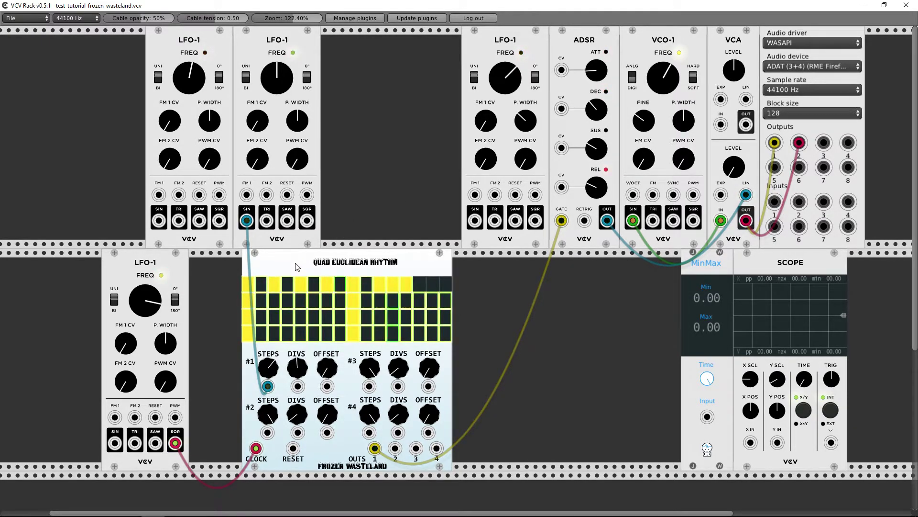
pyautogui.press('Delete')
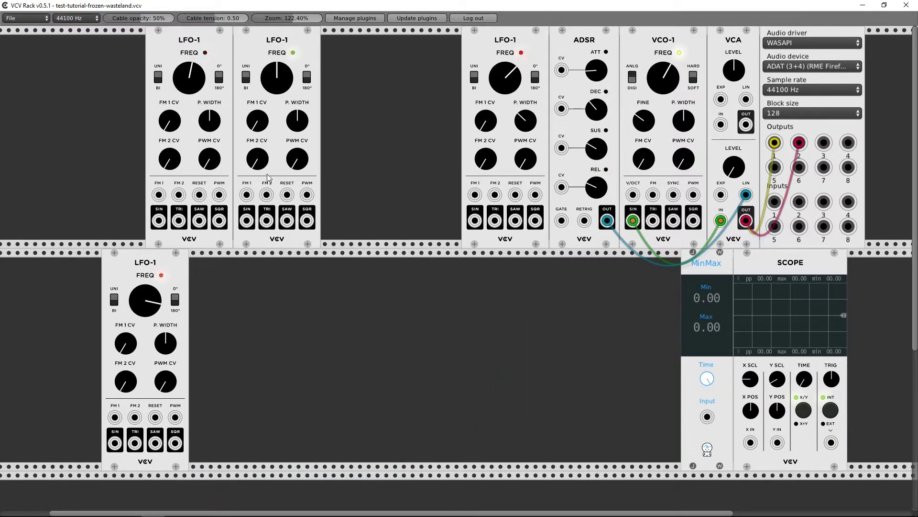
pyautogui.press('Delete')
pyautogui.press('Delete')
pyautogui.press('Delete')
# Step: Add the Frozen Wasteland Quantussy Cell to the lower row, change its BASE FREQ, and reposition the module
pyautogui.rightClick(181, 280)
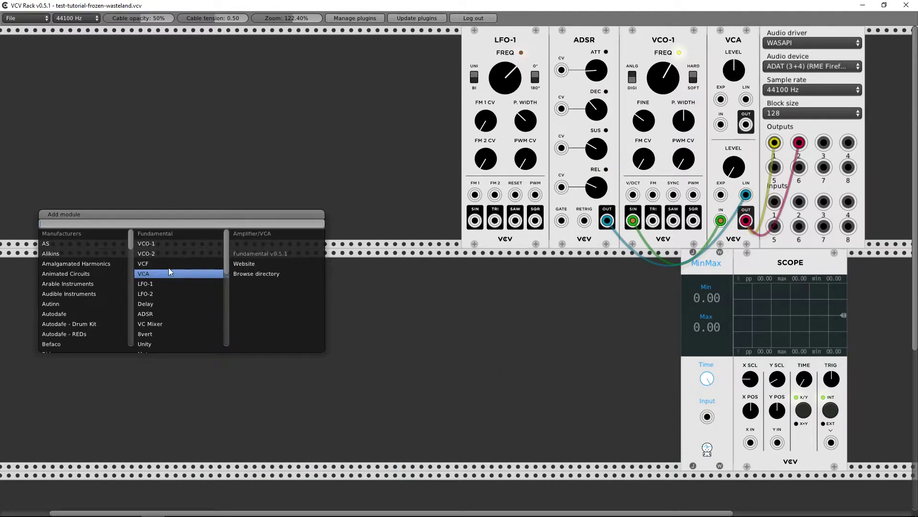
pyautogui.scroll(-4, 93, 289)
pyautogui.click(60, 319)
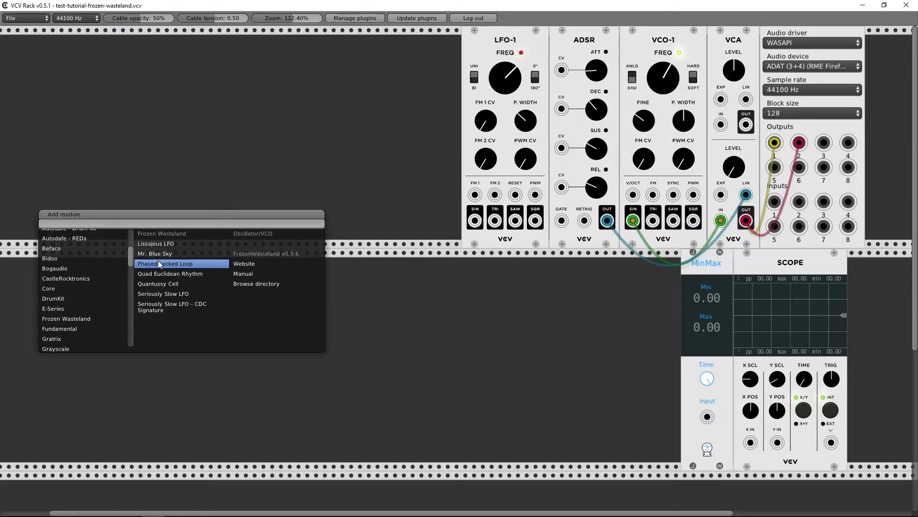
pyautogui.click(175, 286)
pyautogui.moveTo(148, 287); pyautogui.dragTo(348, 272)
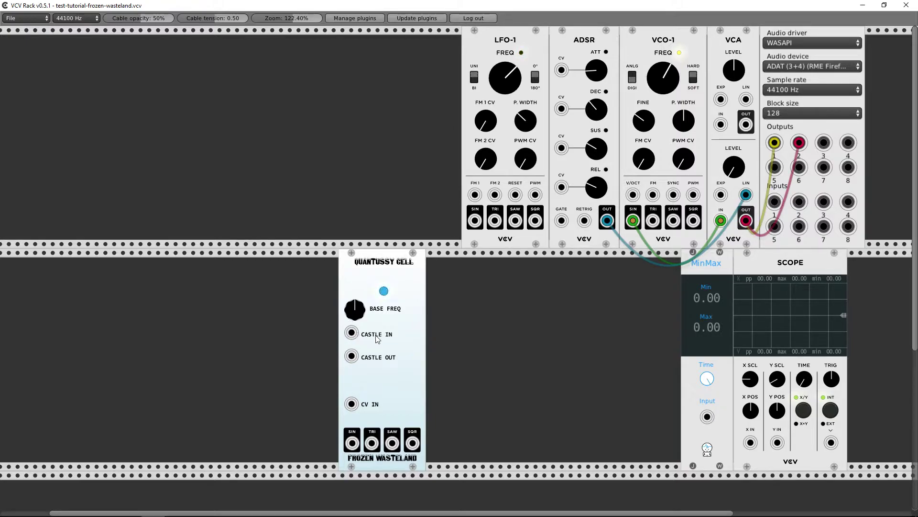
pyautogui.moveTo(354, 310)
pyautogui.mouseDown()
pyautogui.moveTo(355, 287)
pyautogui.moveTo(401, 320)
pyautogui.moveTo(359, 316)
pyautogui.mouseUp()
pyautogui.moveTo(368, 358); pyautogui.dragTo(333, 372)
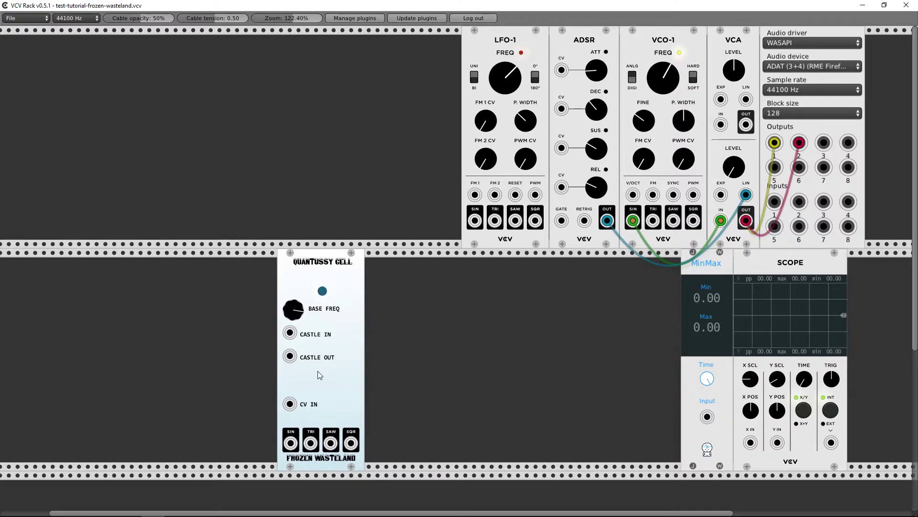
# Step: Switch to the browser and read the FrozenWasteland README's notes on wiring Quantussy Cells into a Quantussy Ring
pyautogui.hotkey('alt', 'Tab')
pyautogui.scroll(-5, 288, 309)
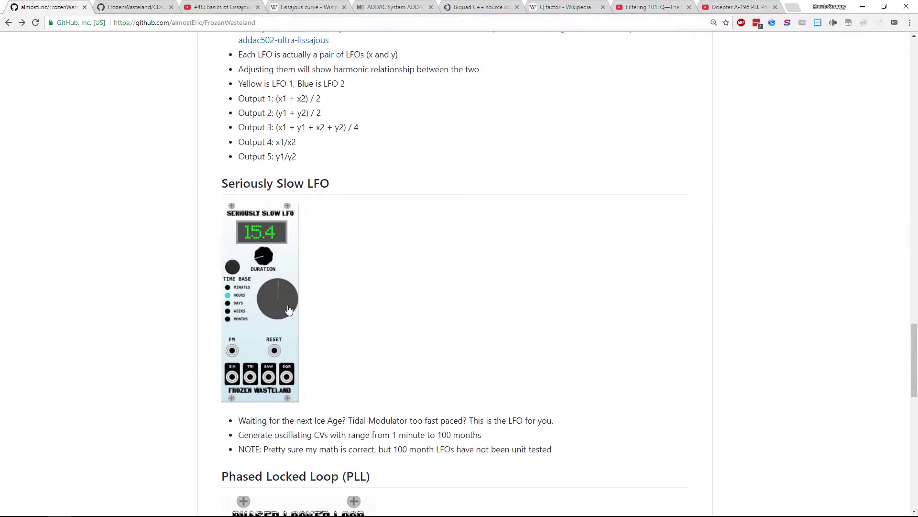
pyautogui.scroll(15, 288, 309)
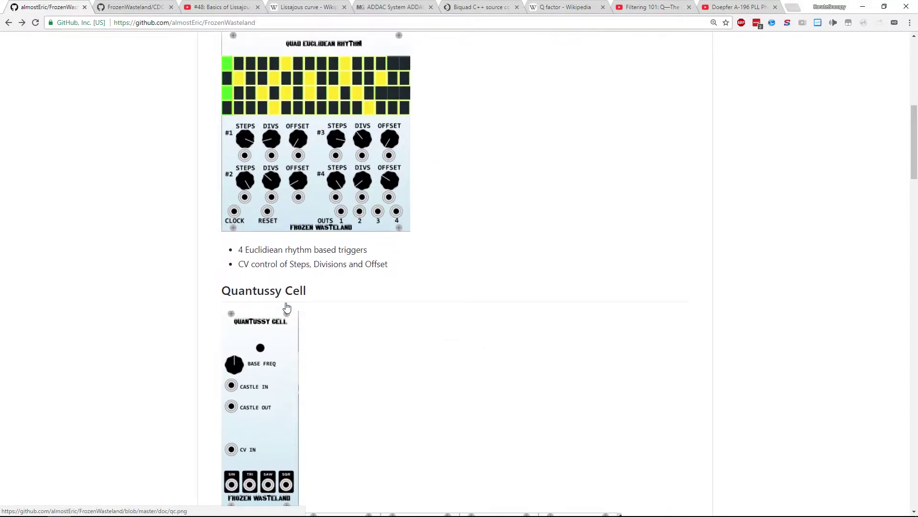
pyautogui.scroll(-10, 287, 308)
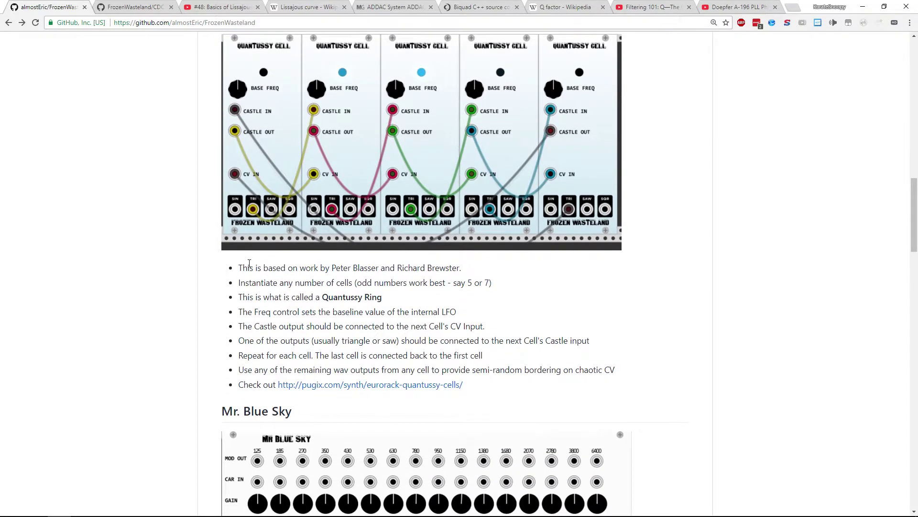
pyautogui.scroll(1, 282, 279)
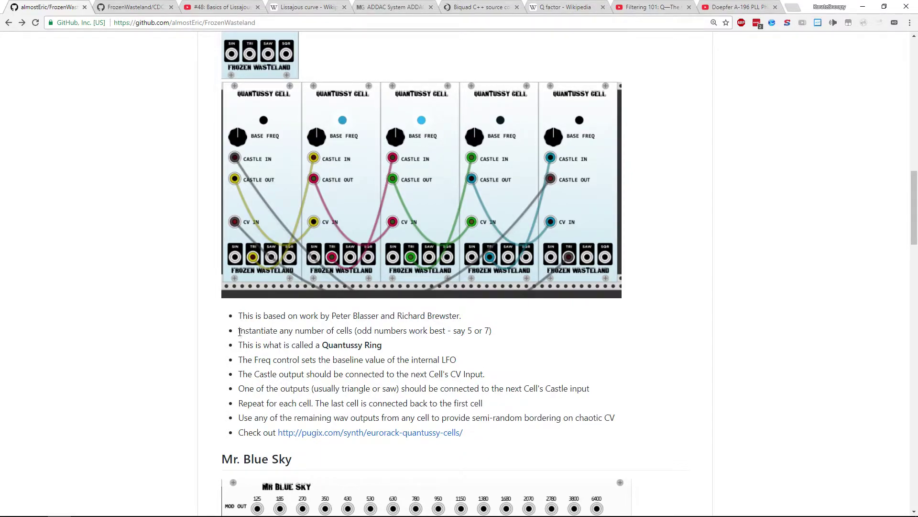
pyautogui.moveTo(242, 331); pyautogui.dragTo(349, 333)
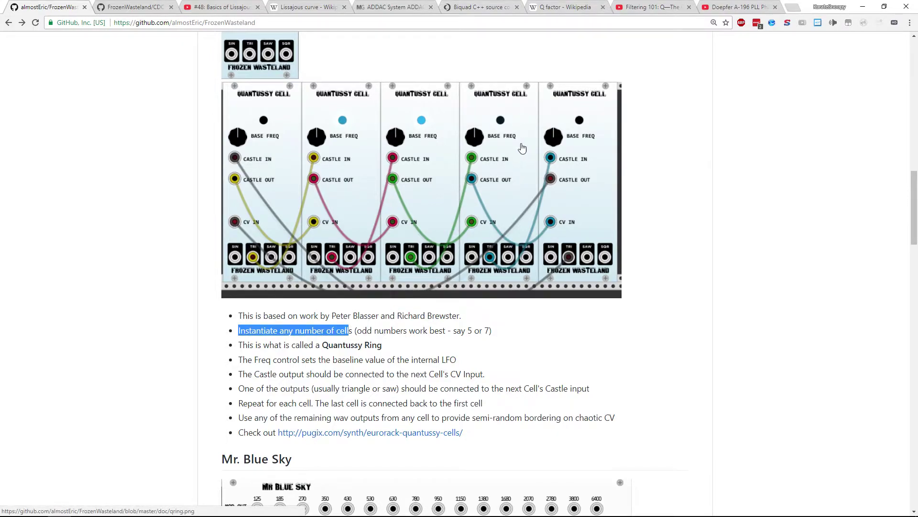
pyautogui.click(241, 344)
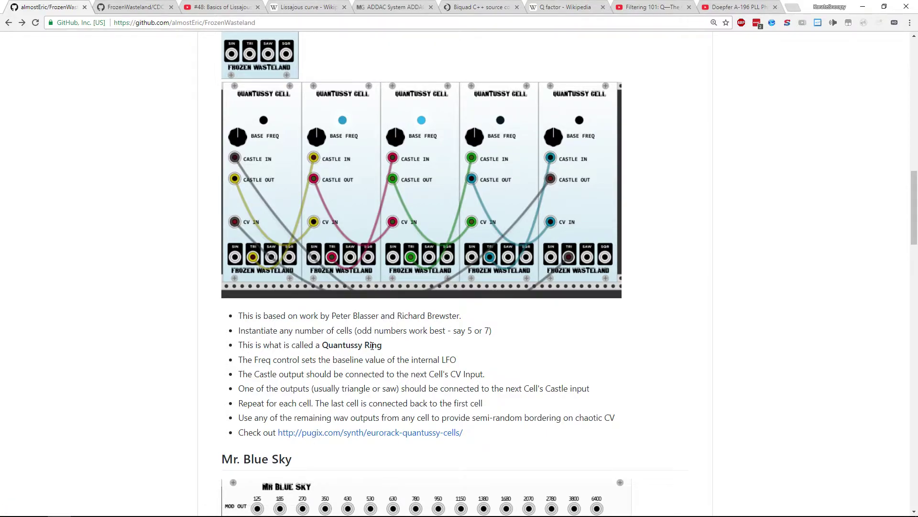
pyautogui.moveTo(247, 357); pyautogui.dragTo(446, 356)
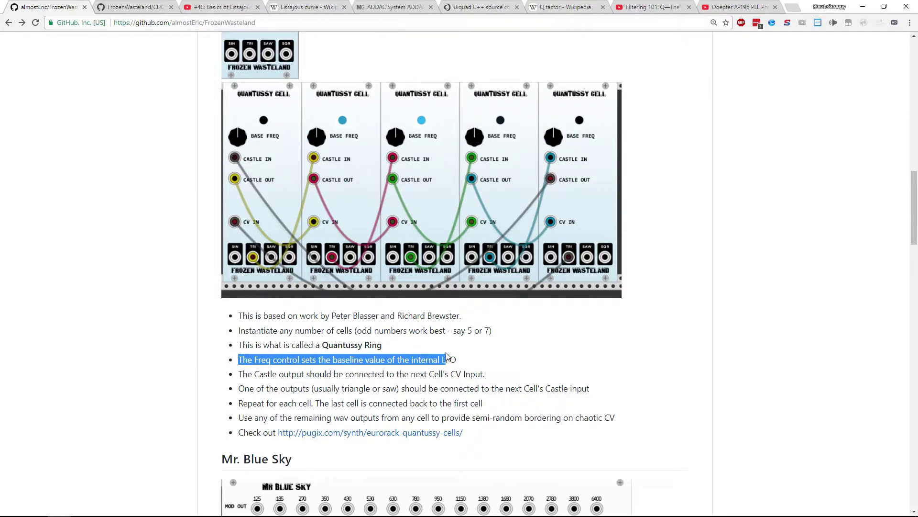
pyautogui.click(264, 374)
pyautogui.moveTo(262, 374); pyautogui.dragTo(444, 372)
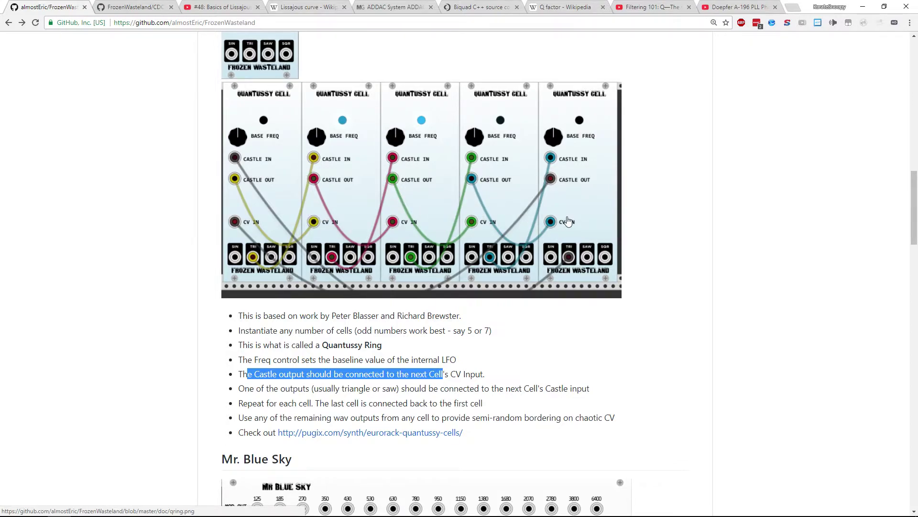
pyautogui.moveTo(245, 388); pyautogui.dragTo(598, 393)
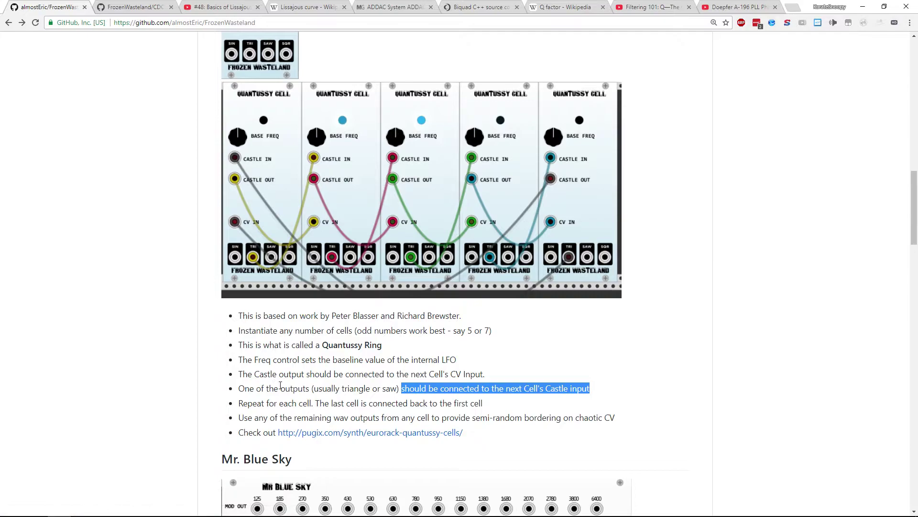
pyautogui.moveTo(229, 415); pyautogui.dragTo(610, 413)
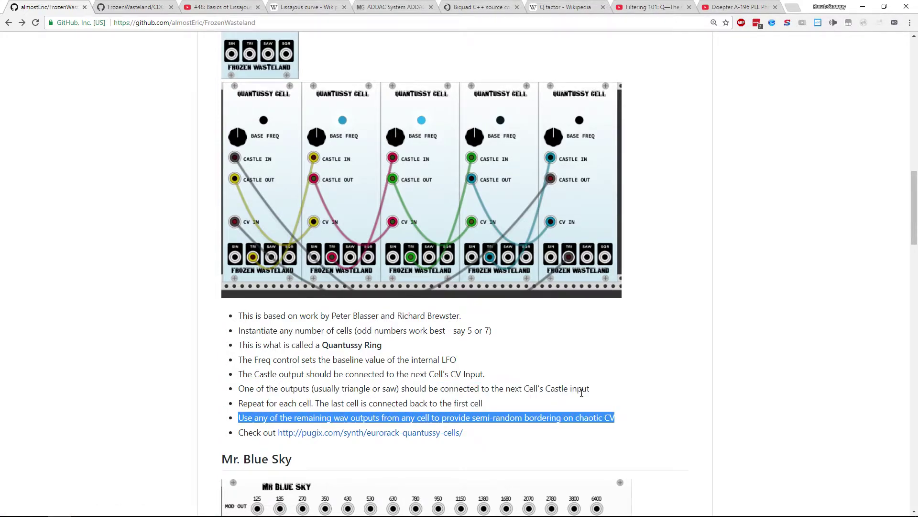
# Step: Switch back to VCV Rack, delete the Quantussy Cell, and open the patch test-tutorial-quantussy-cell.vcv
pyautogui.hotkey('alt', 'Tab')
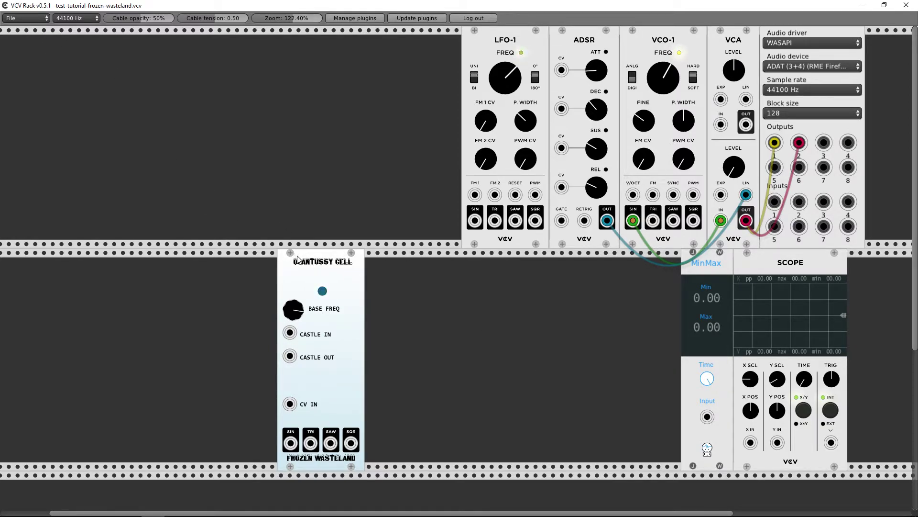
pyautogui.press('Delete')
pyautogui.click(30, 19)
pyautogui.click(31, 38)
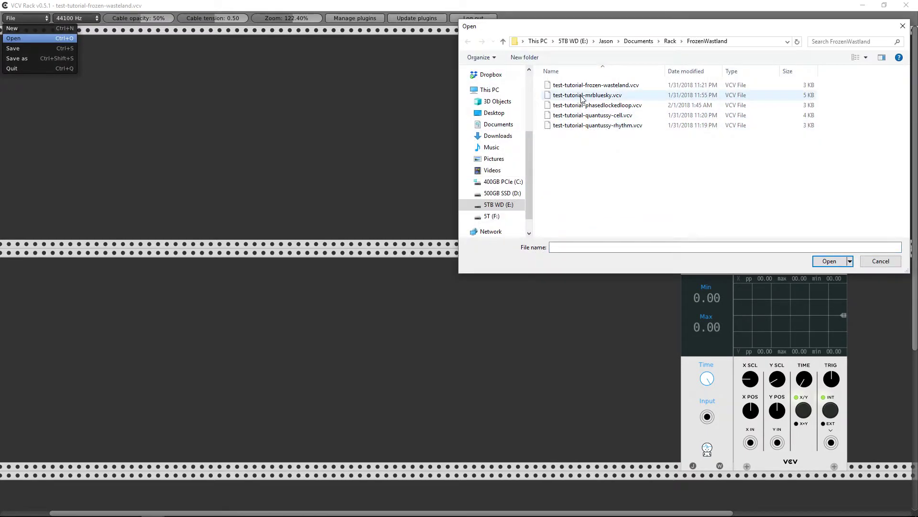
pyautogui.doubleClick(591, 116)
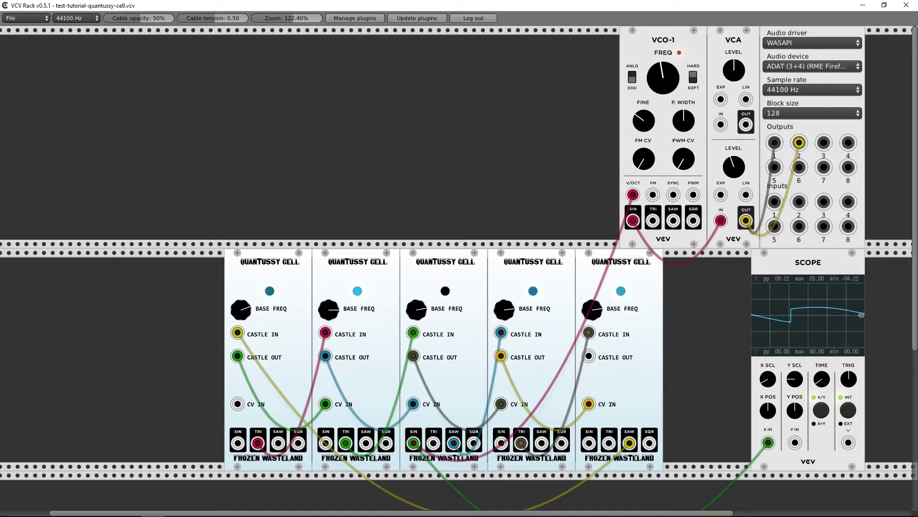
# Step: Vary the VCA's lower LEVEL, ending at minimum, and repatch the VCO-1's V/OCT input from the fifth Quantussy Cell's SIN output
pyautogui.moveTo(734, 167); pyautogui.dragTo(734, 210)
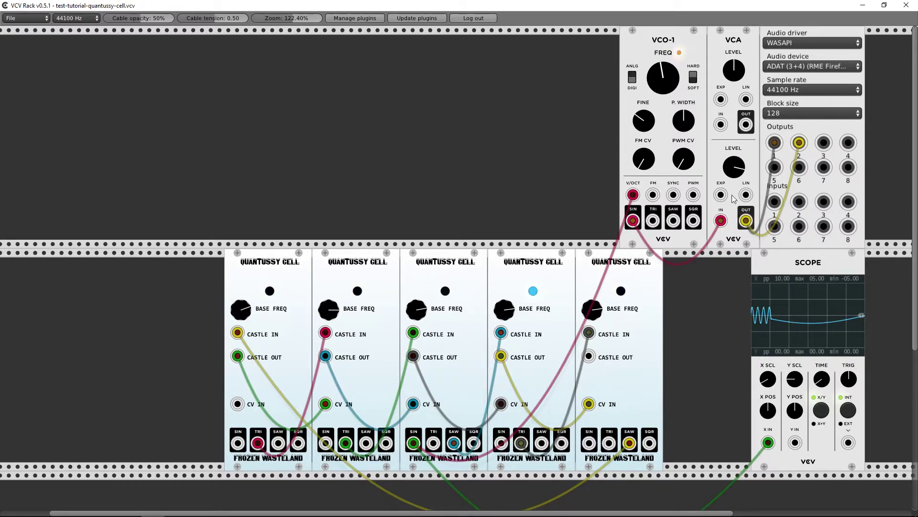
pyautogui.moveTo(747, 167); pyautogui.dragTo(748, 168)
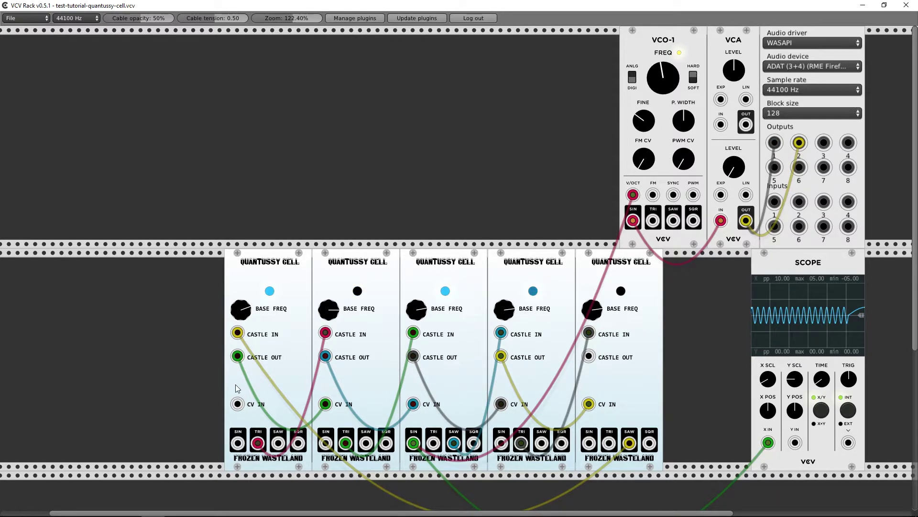
pyautogui.moveTo(632, 195); pyautogui.dragTo(422, 444)
pyautogui.moveTo(589, 356); pyautogui.dragTo(633, 109)
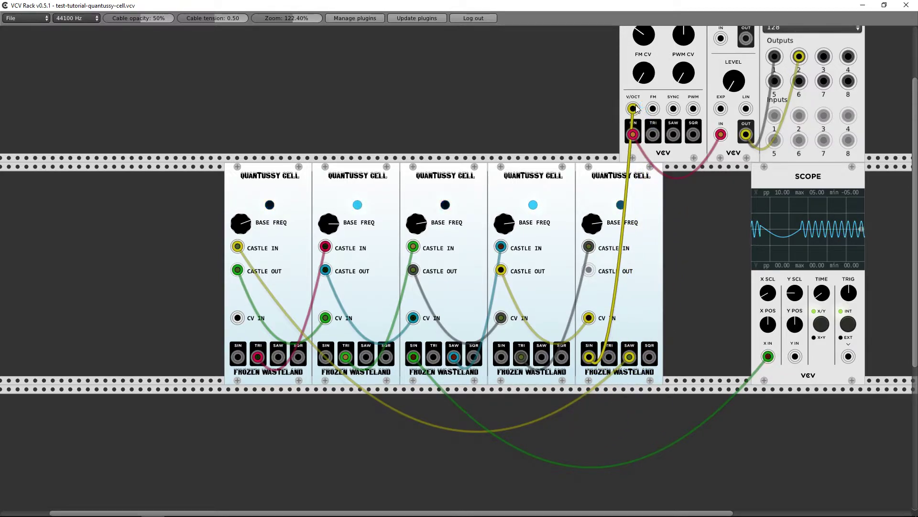
pyautogui.scroll(3, 533, 131)
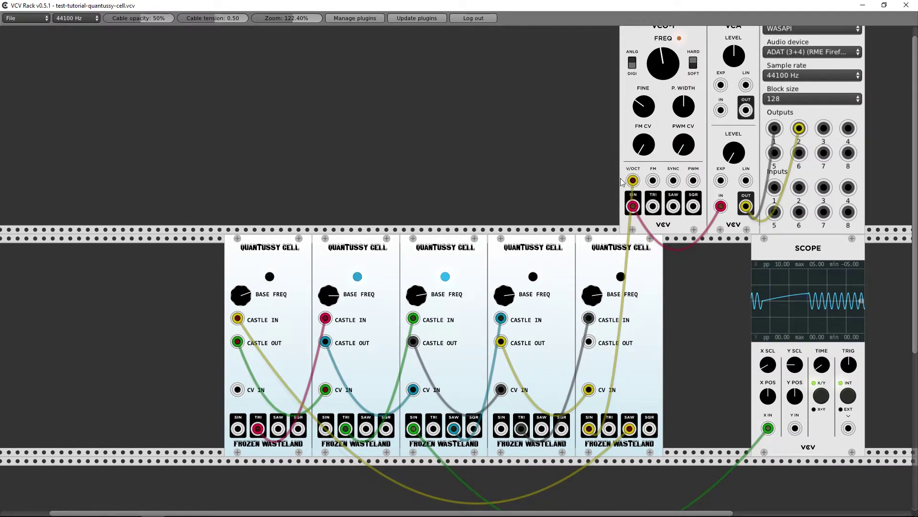
pyautogui.scroll(1, 644, 81)
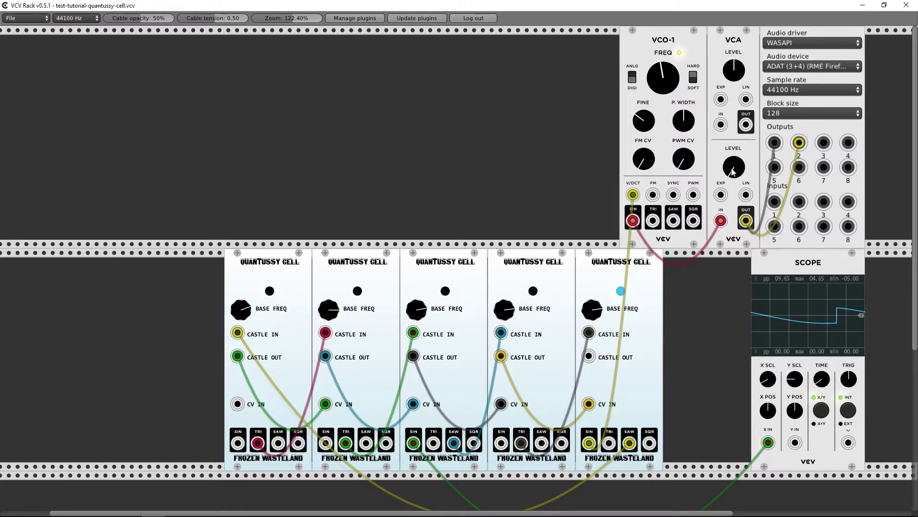
# Step: Patch the fifth Quantussy Cell's SIN output to the Scope's X IN and vary the VCA's lower LEVEL, ending at minimum
pyautogui.moveTo(733, 171); pyautogui.dragTo(733, 143)
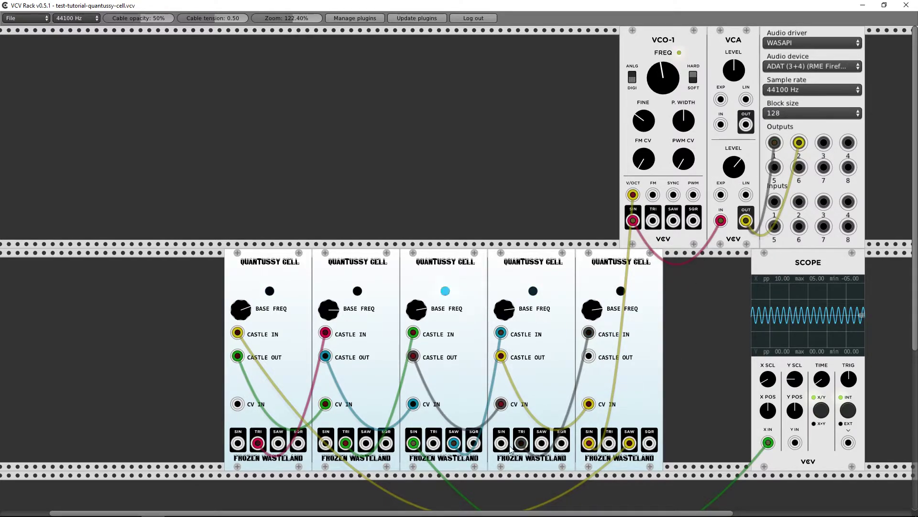
pyautogui.moveTo(781, 448)
pyautogui.mouseDown()
pyautogui.moveTo(748, 462)
pyautogui.moveTo(598, 460)
pyautogui.moveTo(585, 451)
pyautogui.mouseUp()
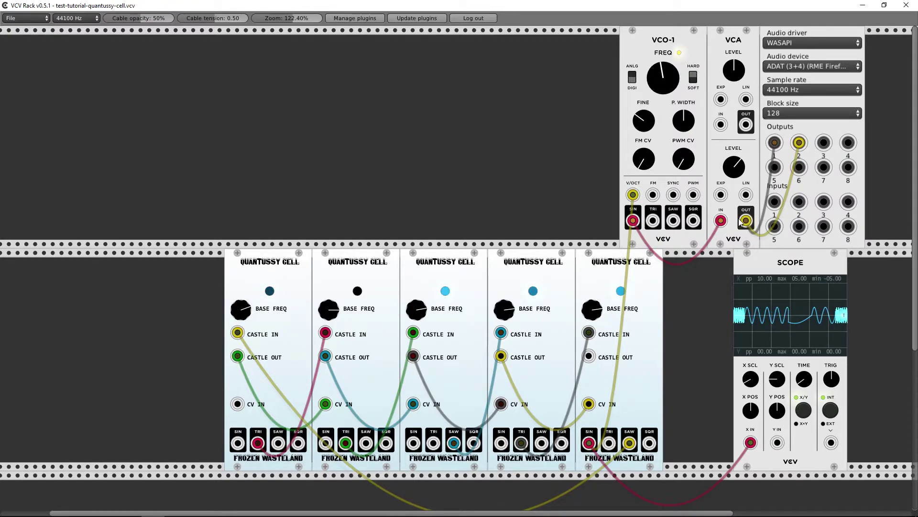
pyautogui.moveTo(739, 178); pyautogui.dragTo(739, 177)
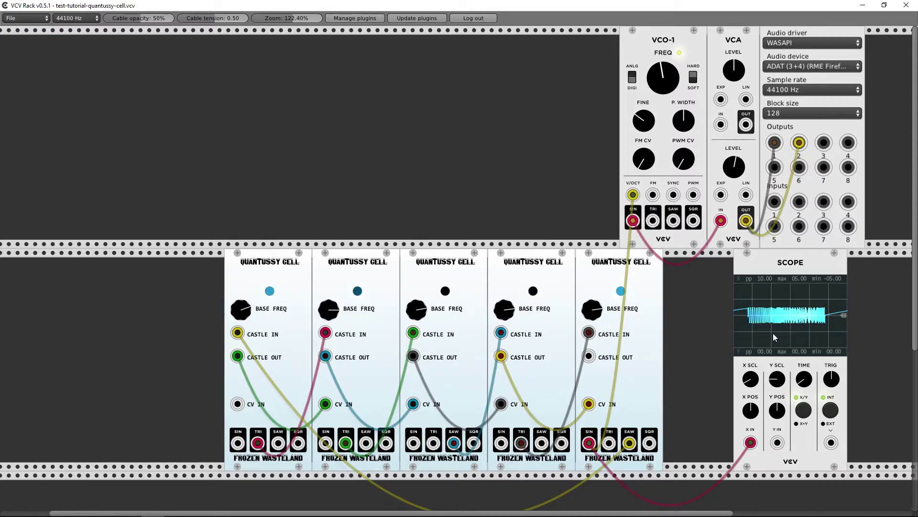
pyautogui.moveTo(732, 169); pyautogui.dragTo(734, 166)
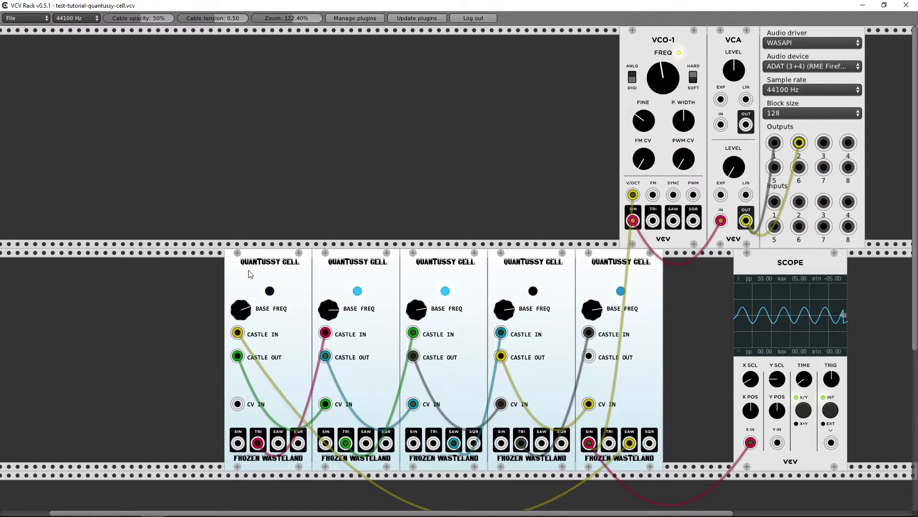
# Step: Delete the five Quantussy Cell modules and load the patch test-tutorial-mrbluesky.vcv
pyautogui.press('Delete')
pyautogui.press('Delete')
pyautogui.press('Delete')
pyautogui.press('Delete')
pyautogui.press('Delete')
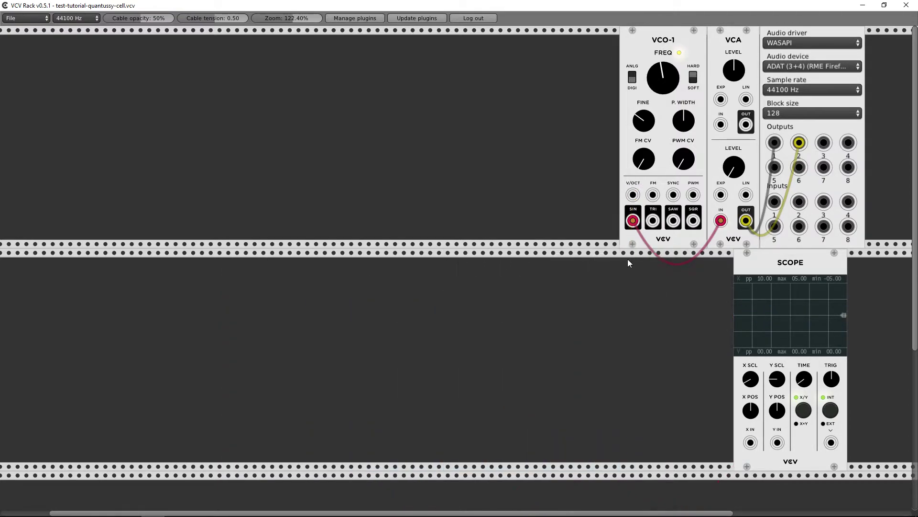
pyautogui.rightClick(303, 278)
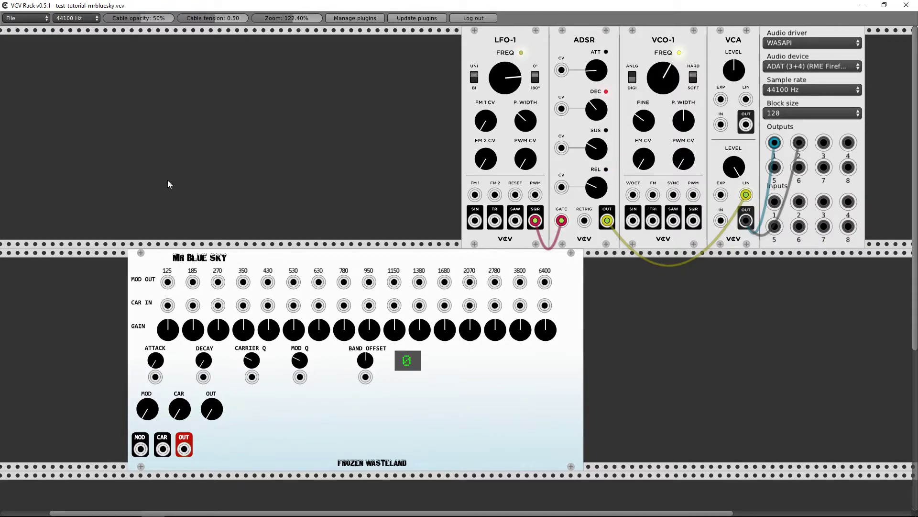
# Step: Add a VCO-1 in the upper row, patching its SIN output to Mr. Blue Sky's CAR input and Mr. Blue Sky's OUT to the VCA's IN
pyautogui.rightClick(142, 143)
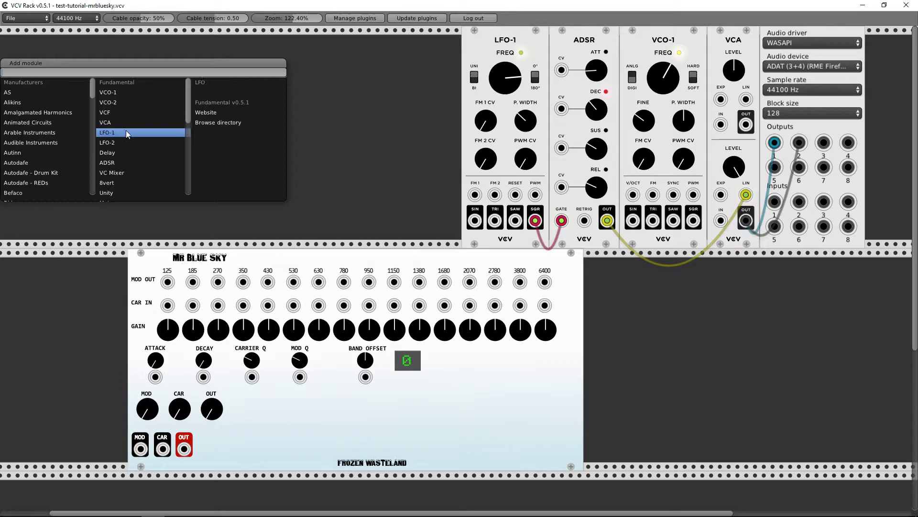
pyautogui.click(117, 93)
pyautogui.moveTo(108, 220)
pyautogui.mouseDown()
pyautogui.moveTo(478, 268)
pyautogui.moveTo(669, 249)
pyautogui.moveTo(720, 221)
pyautogui.moveTo(617, 268)
pyautogui.moveTo(285, 316)
pyautogui.moveTo(235, 356)
pyautogui.moveTo(162, 448)
pyautogui.moveTo(127, 365)
pyautogui.moveTo(216, 283)
pyautogui.moveTo(601, 249)
pyautogui.moveTo(120, 454)
pyautogui.moveTo(188, 451)
pyautogui.moveTo(338, 414)
pyautogui.moveTo(595, 303)
pyautogui.moveTo(721, 222)
pyautogui.mouseUp()
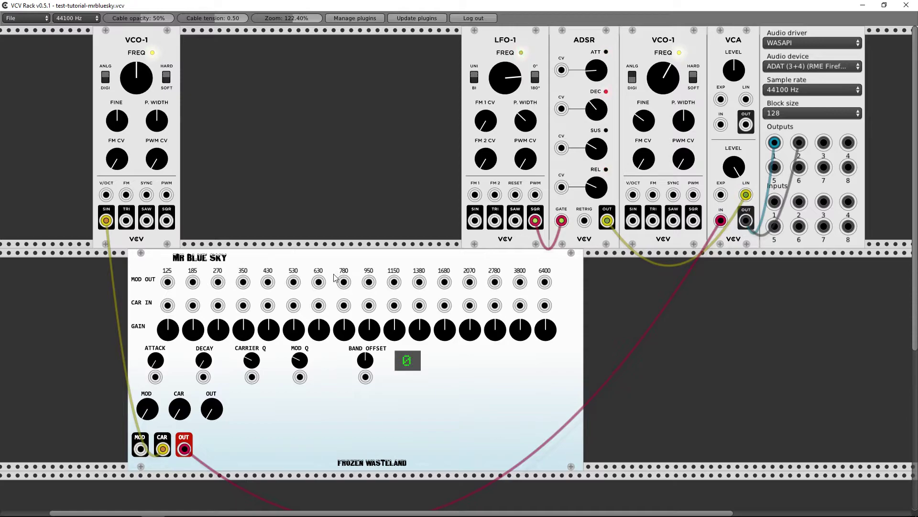
# Step: Add an LFO-1 beside the new VCO-1 and patch its SIN output to Mr. Blue Sky's 630 CAR IN
pyautogui.rightClick(234, 138)
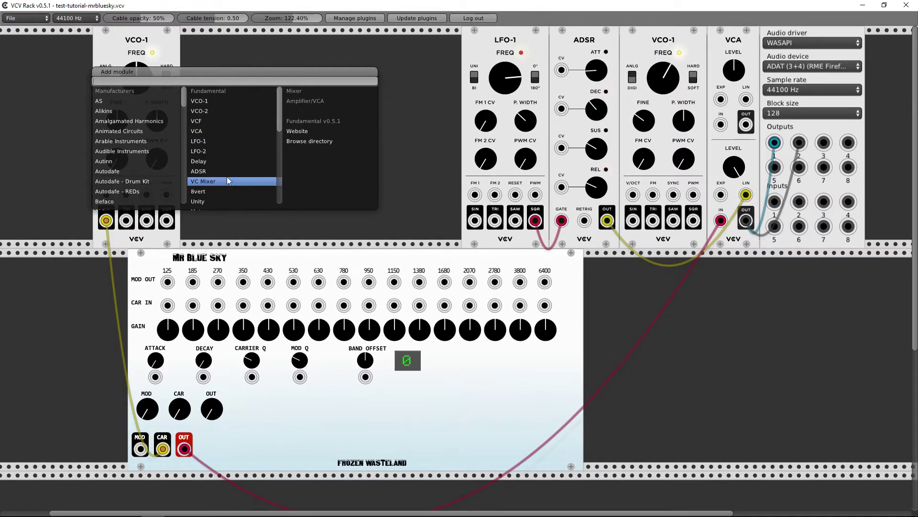
pyautogui.click(211, 142)
pyautogui.moveTo(233, 178); pyautogui.dragTo(259, 178)
pyautogui.moveTo(230, 219); pyautogui.dragTo(317, 310)
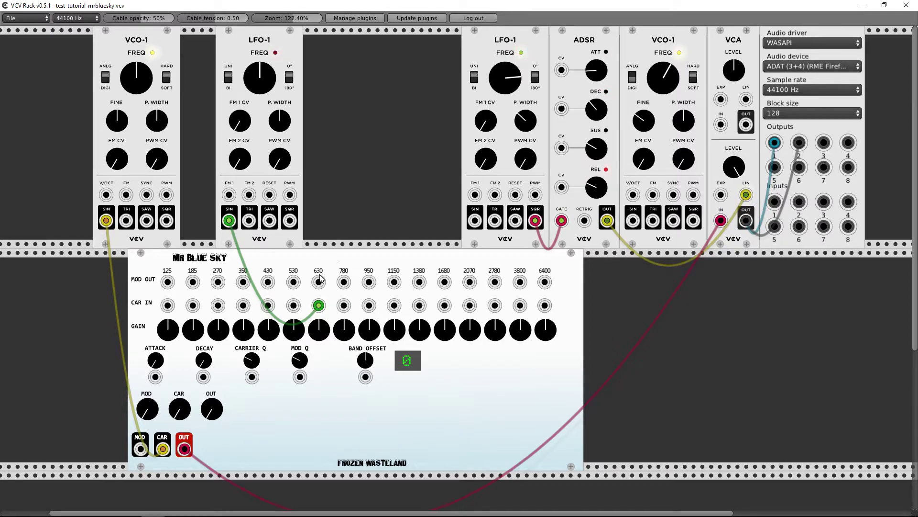
# Step: Add a second LFO-1 beside the first, patch its SQR output to Mr. Blue Sky's 1150 CAR IN, and raise its FREQ slightly
pyautogui.rightClick(338, 155)
pyautogui.click(335, 153)
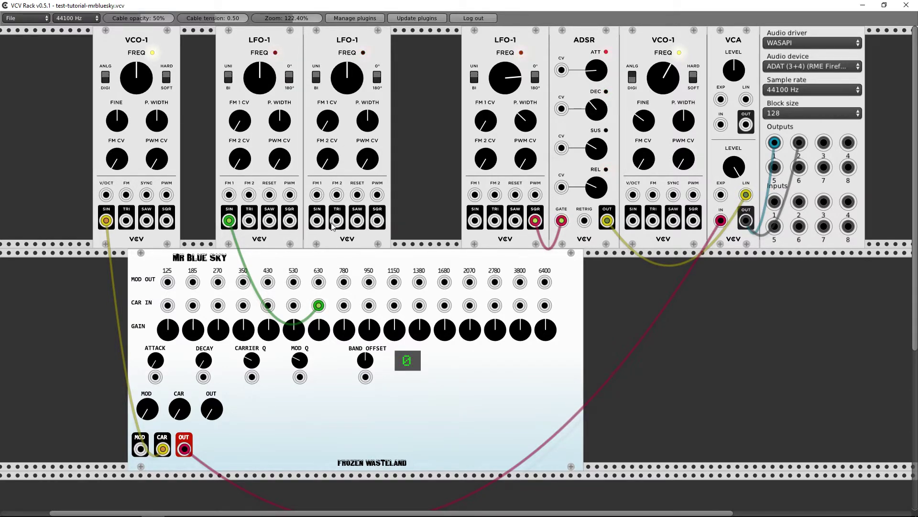
pyautogui.moveTo(375, 219); pyautogui.dragTo(394, 306)
pyautogui.moveTo(347, 87); pyautogui.dragTo(347, 80)
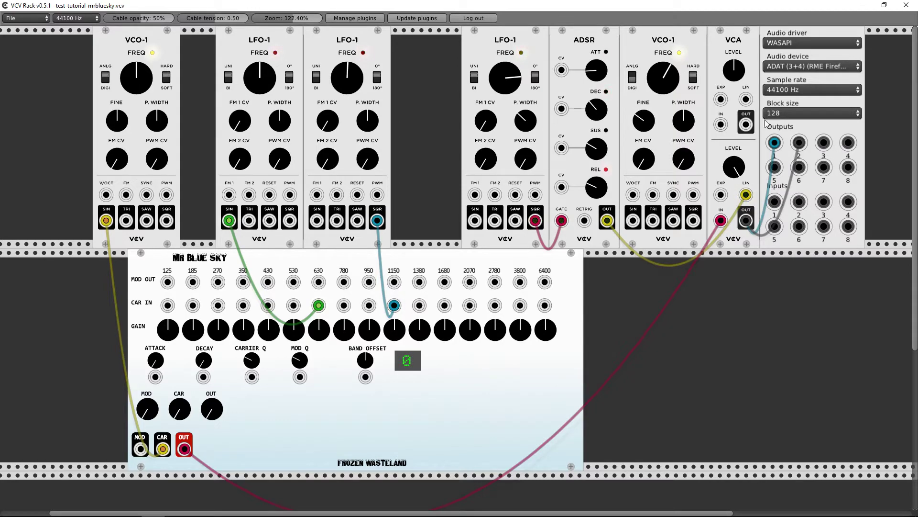
# Step: Turn Mr. Blue Sky's OUT to maximum, try the 630 GAIN at maximum, and end with 630 at minimum and 1150 at maximum
pyautogui.moveTo(319, 330); pyautogui.dragTo(318, 310)
pyautogui.moveTo(212, 409); pyautogui.dragTo(211, 399)
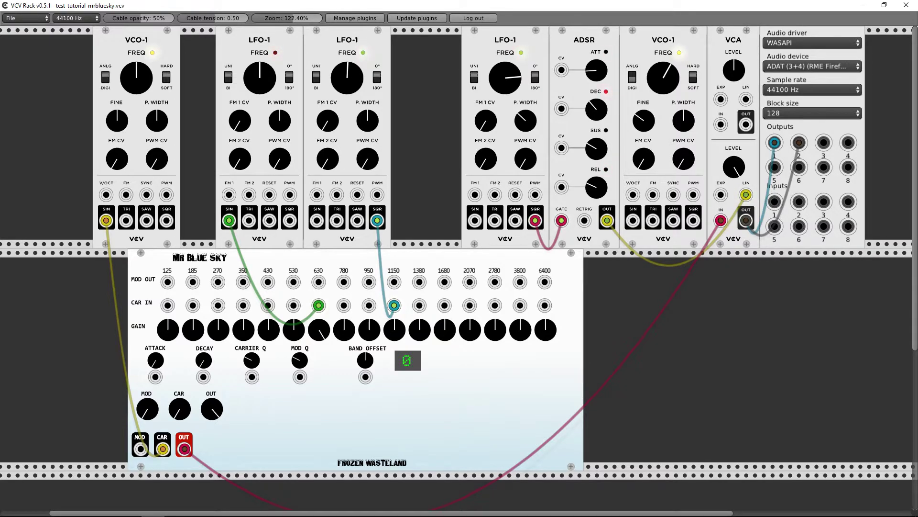
pyautogui.moveTo(390, 338); pyautogui.dragTo(395, 358)
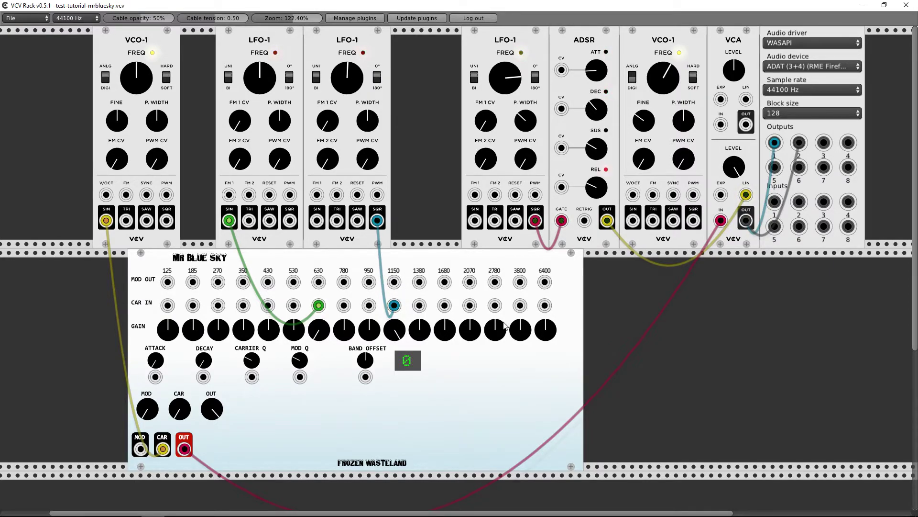
# Step: Add a Fundamental Scope in the lower row beyond Mr. Blue Sky and patch Mr. Blue Sky's OUT to the Scope's Y IN
pyautogui.rightClick(639, 317)
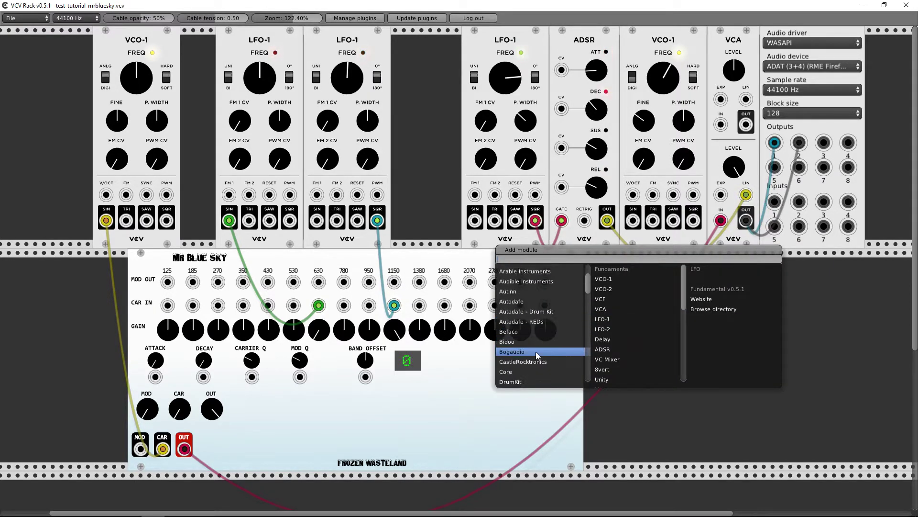
pyautogui.scroll(-2, 515, 361)
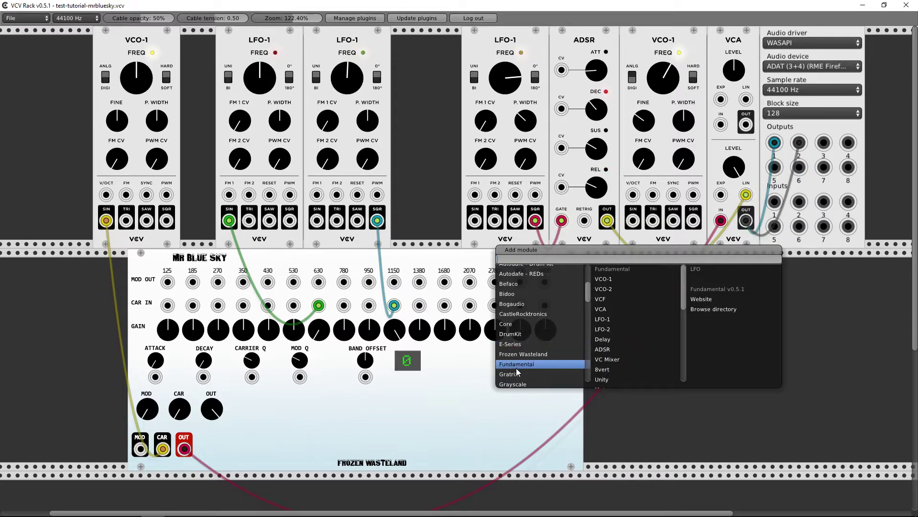
pyautogui.scroll(-5, 604, 359)
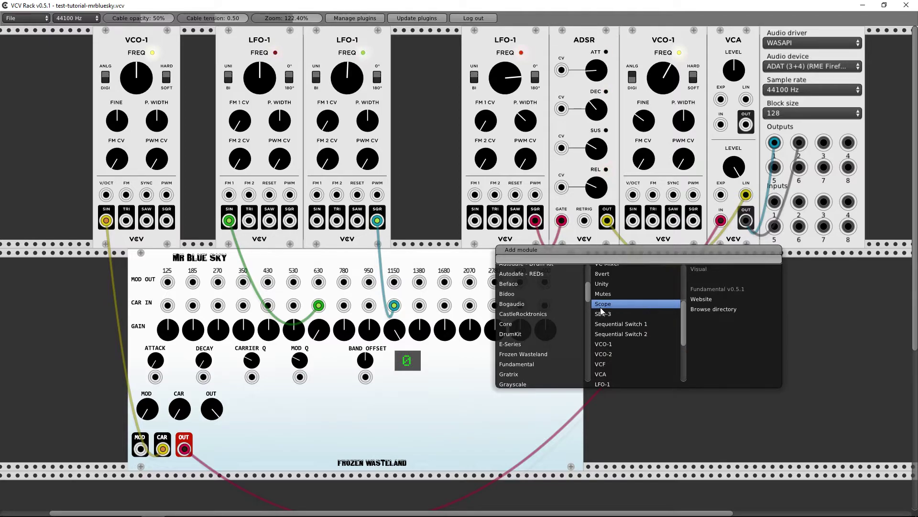
pyautogui.click(603, 304)
pyautogui.moveTo(604, 272); pyautogui.dragTo(689, 264)
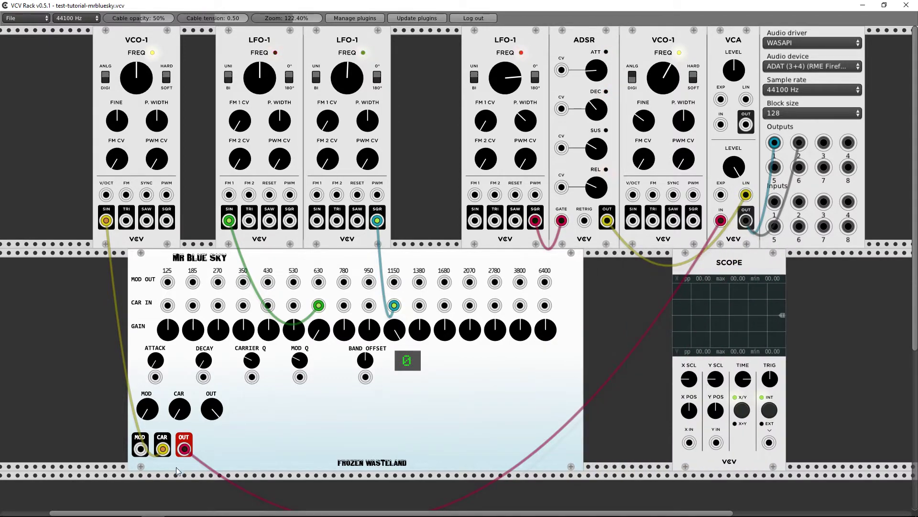
pyautogui.moveTo(185, 450); pyautogui.dragTo(716, 442)
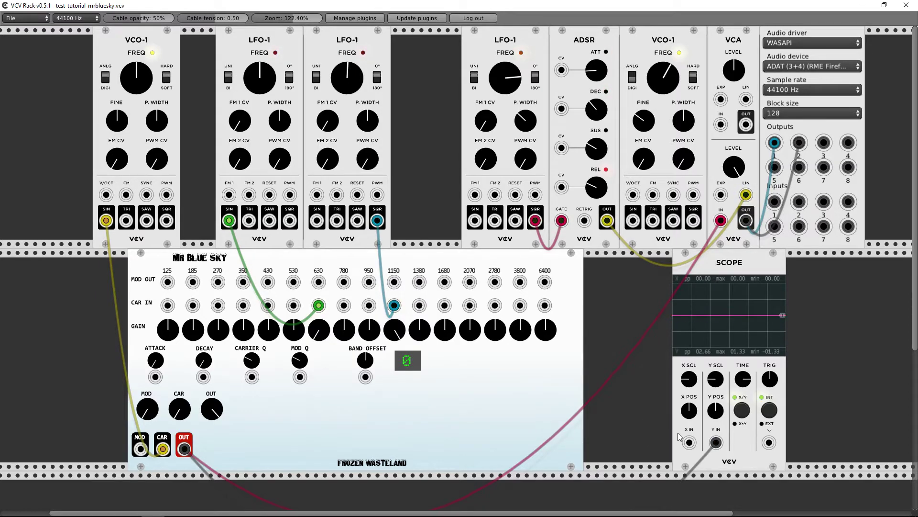
# Step: Move the second LFO-1's SQR cable through the 1680 and 3800 CAR INs to 630, removing the first LFO-1's SIN cable
pyautogui.moveTo(394, 305); pyautogui.dragTo(440, 308)
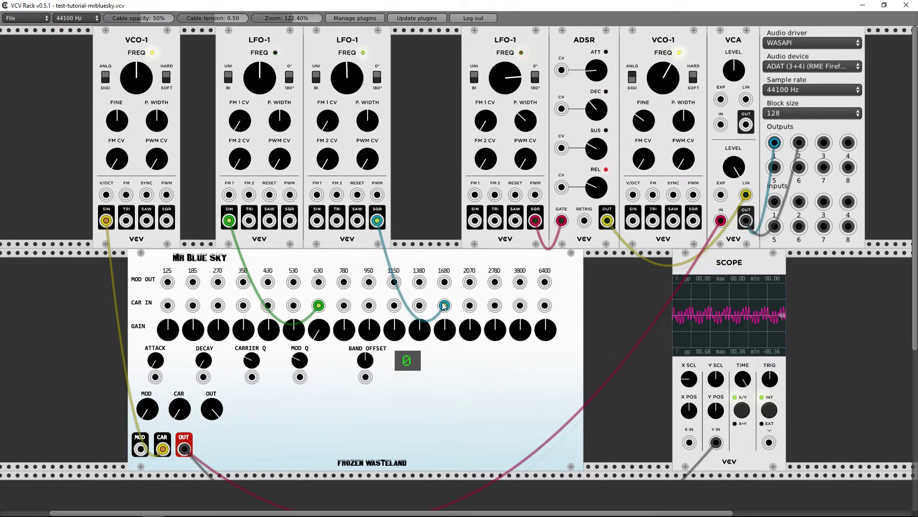
pyautogui.moveTo(443, 306); pyautogui.dragTo(495, 307)
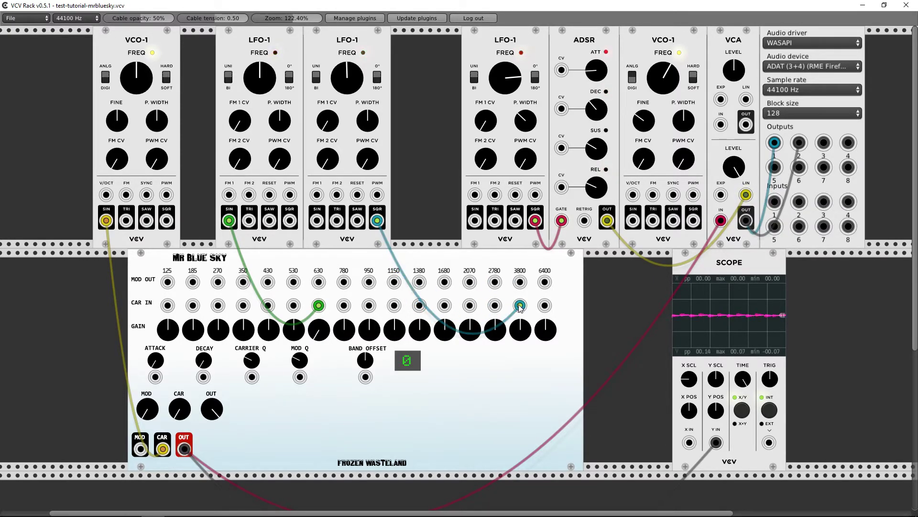
pyautogui.moveTo(502, 309); pyautogui.dragTo(322, 263)
pyautogui.moveTo(339, 302); pyautogui.dragTo(319, 305)
# Step: Reset the 630 GAIN to centre, adjust the Scope's Y SCL, and move the SQR cable through 530 to the 780 CAR IN
pyautogui.rightClick(308, 325)
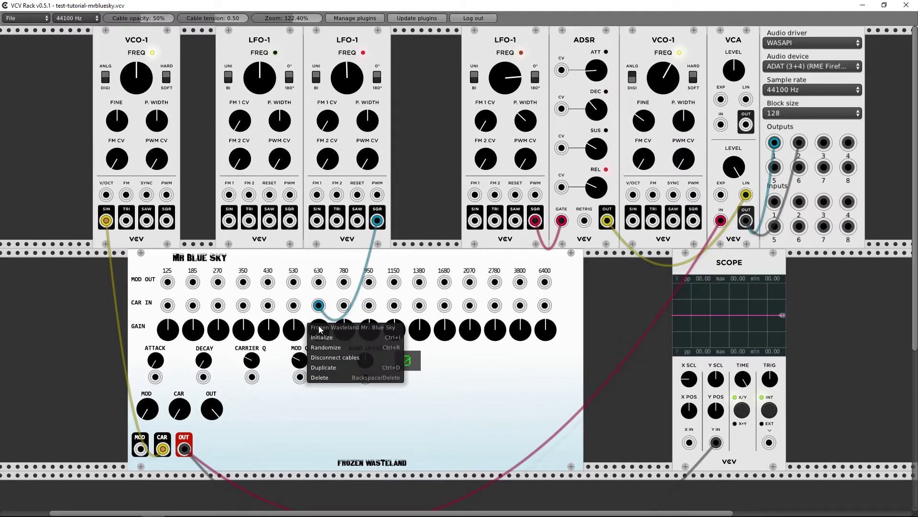
pyautogui.click(309, 320)
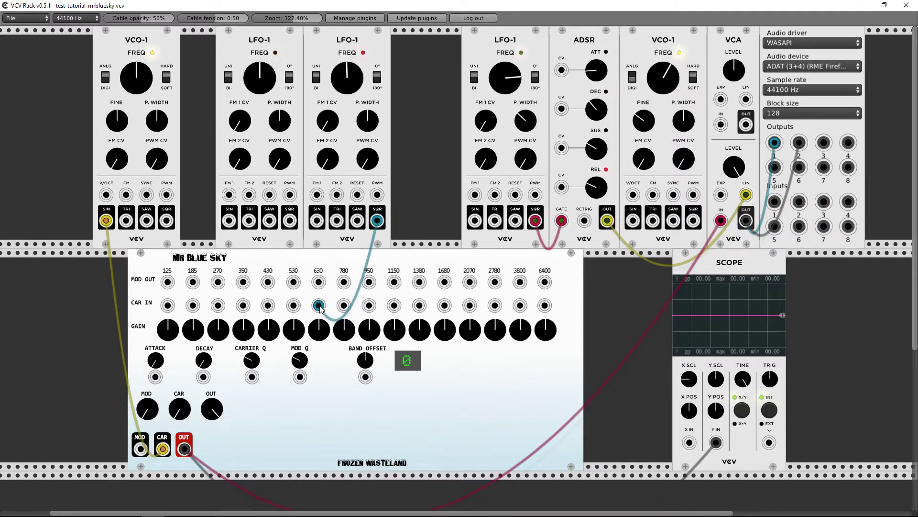
pyautogui.moveTo(320, 307)
pyautogui.mouseDown()
pyautogui.moveTo(285, 313)
pyautogui.moveTo(292, 306)
pyautogui.mouseUp()
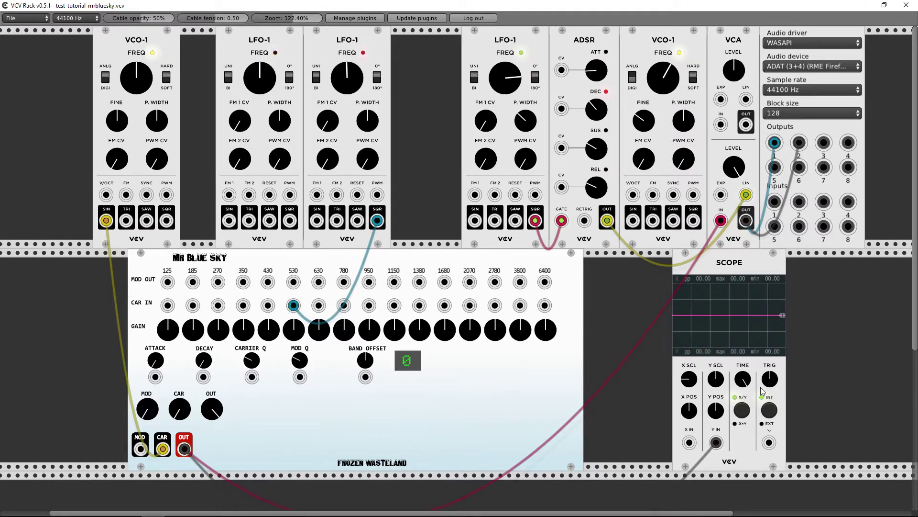
pyautogui.moveTo(716, 378); pyautogui.dragTo(716, 397)
pyautogui.moveTo(293, 306)
pyautogui.mouseDown()
pyautogui.moveTo(243, 306)
pyautogui.moveTo(344, 307)
pyautogui.mouseUp()
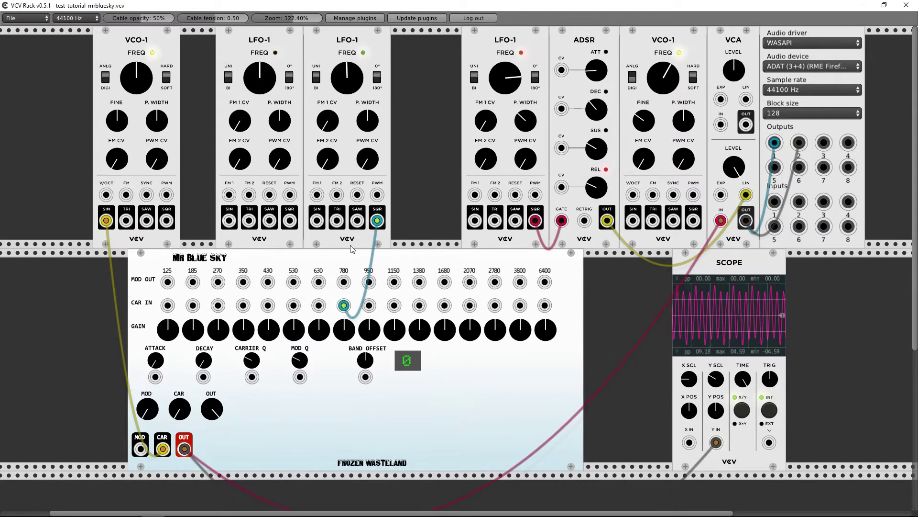
# Step: Patch the first LFO-1's SIN and SAW to the 630 and 950 CAR INs, and the second's TRI and SIN to 1150 and 1380
pyautogui.moveTo(229, 220); pyautogui.dragTo(318, 306)
pyautogui.moveTo(270, 220); pyautogui.dragTo(369, 305)
pyautogui.moveTo(336, 221); pyautogui.dragTo(394, 305)
pyautogui.moveTo(317, 220); pyautogui.dragTo(419, 306)
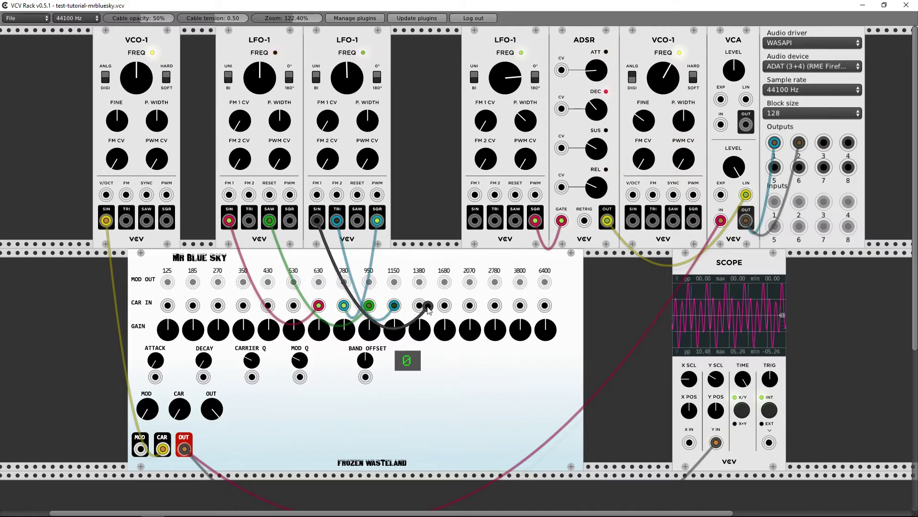
# Step: Duplicate the LFO-1, move the VCO-1 down beside Mr. Blue Sky, place the new LFO-1 beside the others, and patch its SIN to 530 CAR IN
pyautogui.rightClick(334, 177)
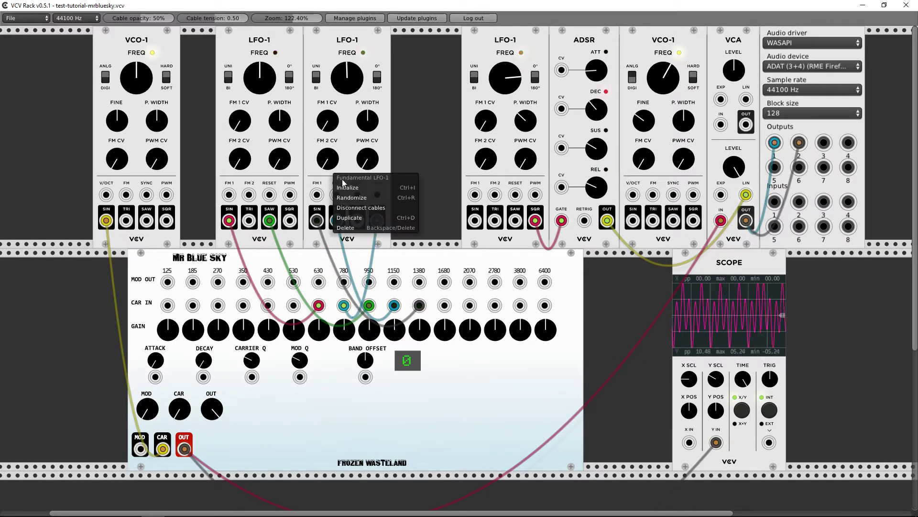
pyautogui.click(346, 214)
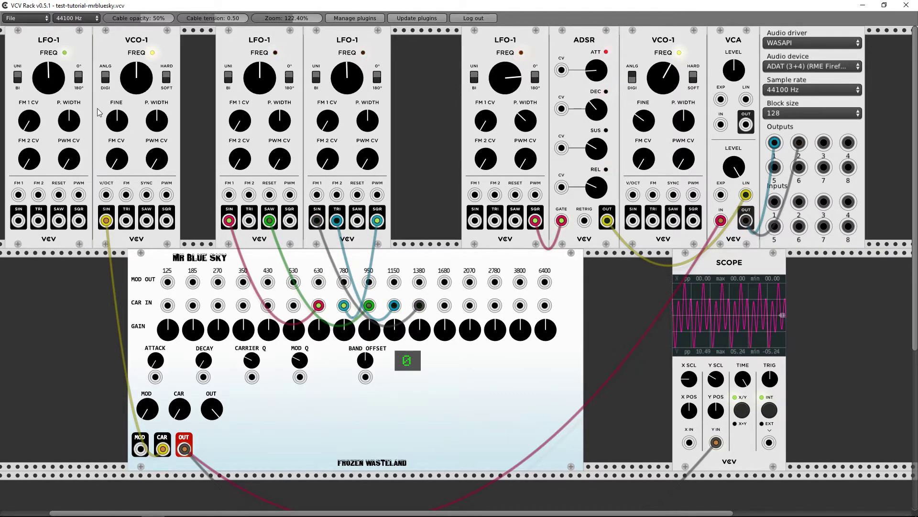
pyautogui.moveTo(136, 143); pyautogui.dragTo(82, 344)
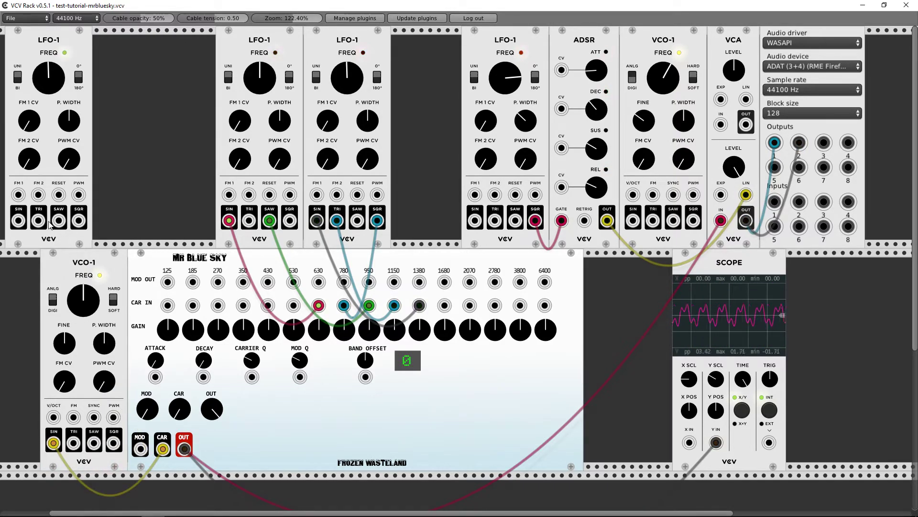
pyautogui.moveTo(49, 232); pyautogui.dragTo(293, 305)
# Step: Raise FREQ on the new LFO-1 and its neighbour, and patch the new LFO-1's SAW output to Mr. Blue Sky's 1680 CAR IN
pyautogui.moveTo(172, 78); pyautogui.dragTo(172, 67)
pyautogui.moveTo(260, 77); pyautogui.dragTo(260, 62)
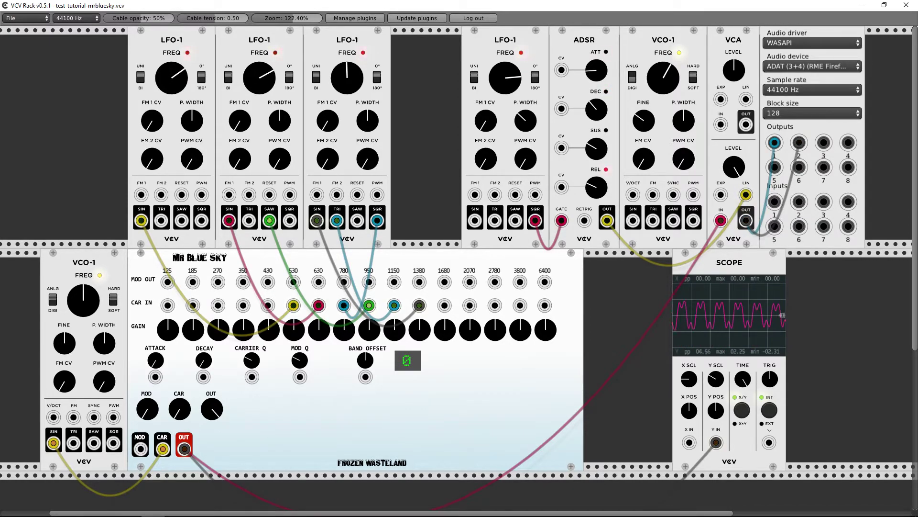
pyautogui.moveTo(182, 221); pyautogui.dragTo(444, 305)
# Step: Lower the Scope's TIME, raise the VCA's lower LEVEL, and vary Mr. Blue Sky's MOD and CAR knobs, ending both at minimum
pyautogui.moveTo(687, 383); pyautogui.dragTo(687, 406)
pyautogui.moveTo(743, 379)
pyautogui.mouseDown()
pyautogui.moveTo(743, 369)
pyautogui.moveTo(711, 390)
pyautogui.mouseUp()
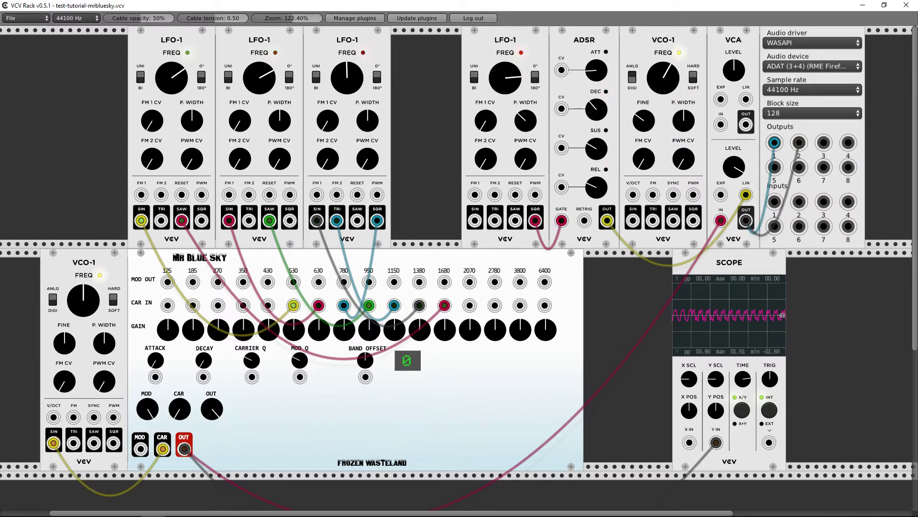
pyautogui.moveTo(179, 415)
pyautogui.mouseDown()
pyautogui.moveTo(179, 399)
pyautogui.moveTo(188, 412)
pyautogui.mouseUp()
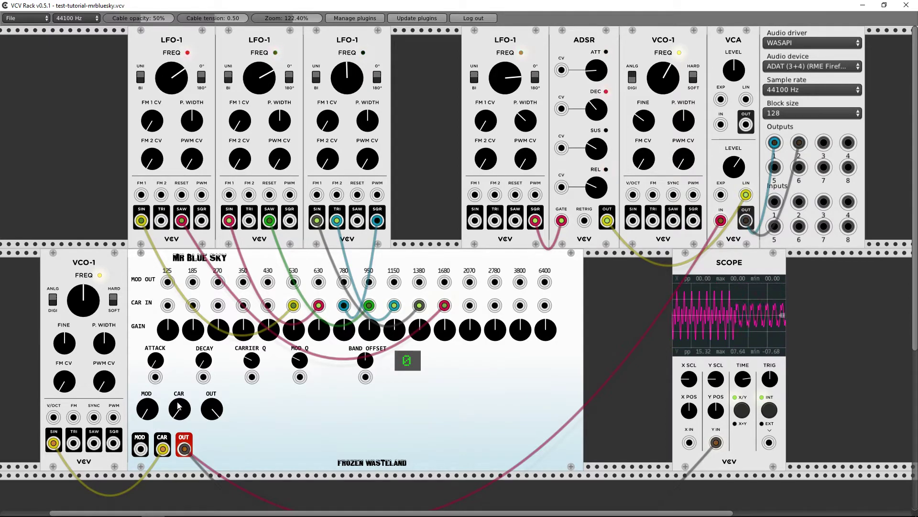
# Step: Adjust VCO-1's FREQ and Mr. Blue Sky's CARRIER Q and MOD Q slightly, return ATTACK and DECAY to minimum, and lower the VCA's lower LEVEL
pyautogui.moveTo(84, 300)
pyautogui.mouseDown()
pyautogui.moveTo(83, 308)
pyautogui.moveTo(84, 297)
pyautogui.mouseUp()
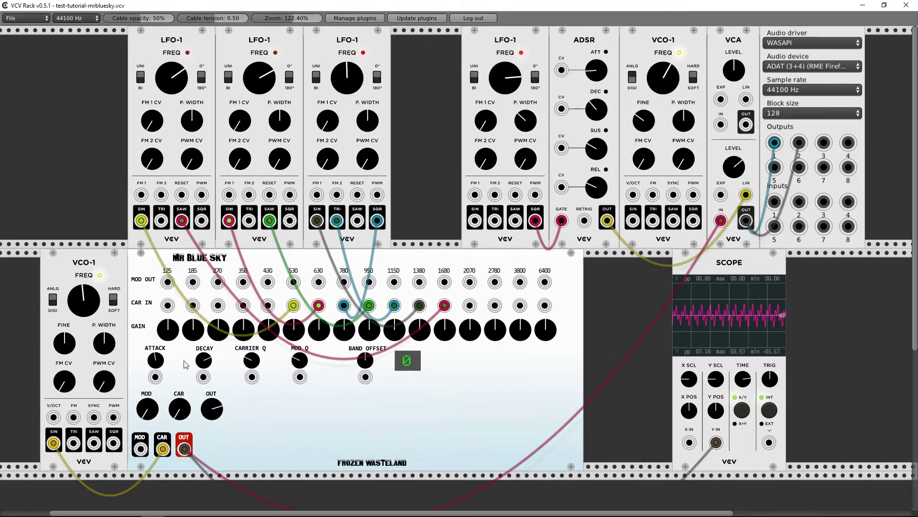
pyautogui.moveTo(196, 355); pyautogui.dragTo(196, 349)
pyautogui.moveTo(258, 366); pyautogui.dragTo(293, 361)
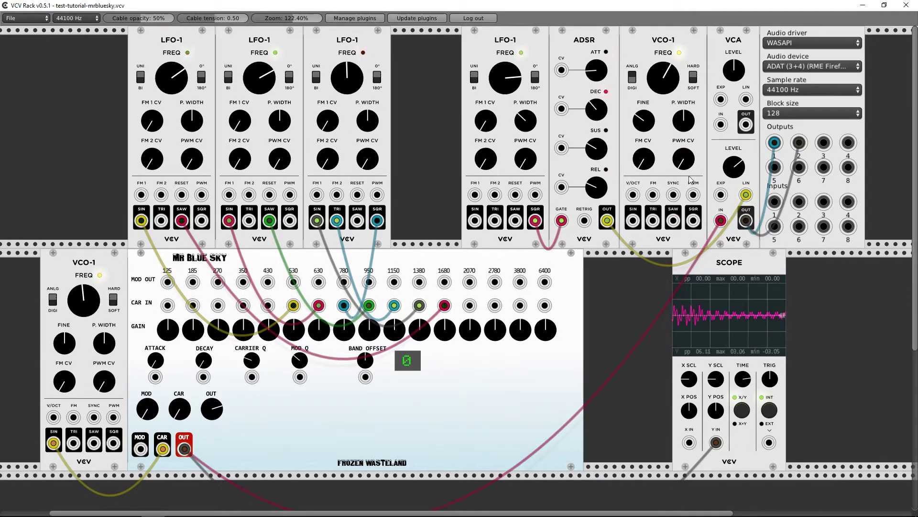
pyautogui.moveTo(733, 166); pyautogui.dragTo(734, 171)
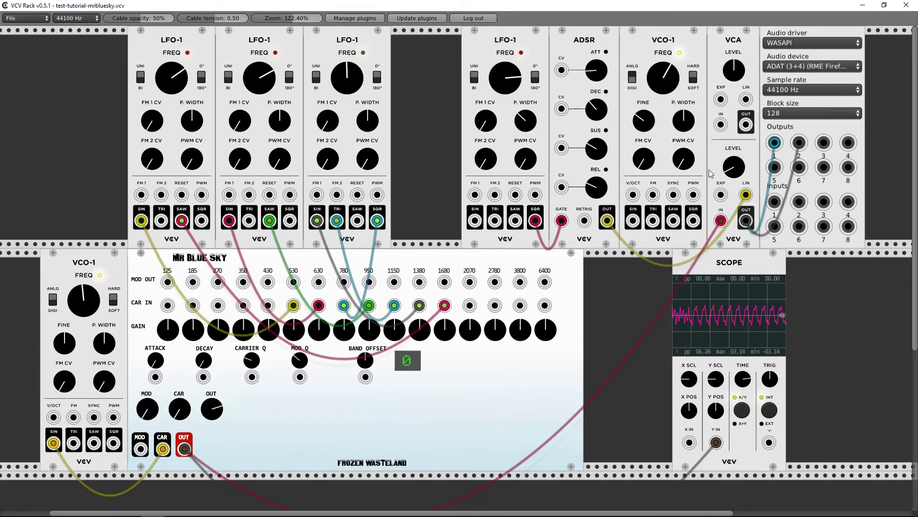
# Step: Switch to the browser and look over the Quantussy Cell and Mr. Blue Sky sections of the FrozenWasteland GitHub page
pyautogui.hotkey('alt', 'Tab')
pyautogui.hotkey('alt', 'Tab')
pyautogui.scroll(3, 243, 307)
pyautogui.scroll(-3, 241, 310)
pyautogui.scroll(14, 239, 312)
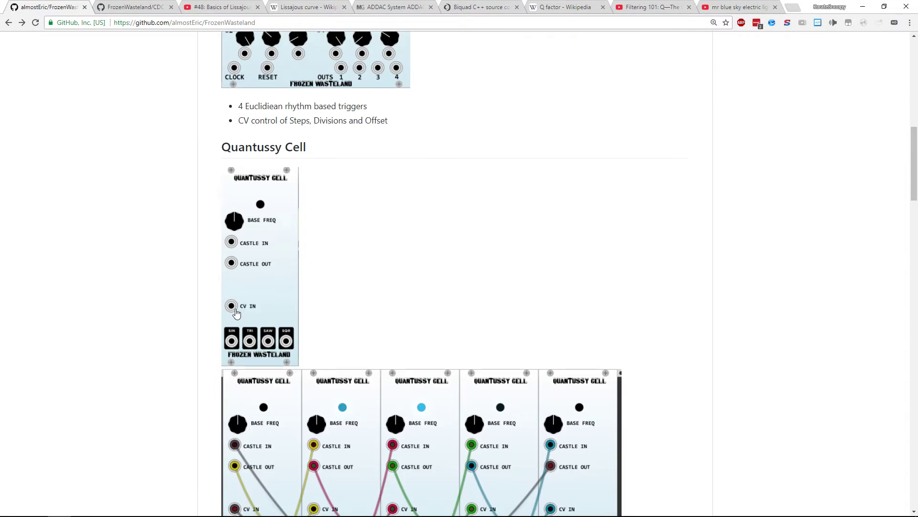
pyautogui.scroll(-16, 236, 313)
pyautogui.scroll(7, 256, 236)
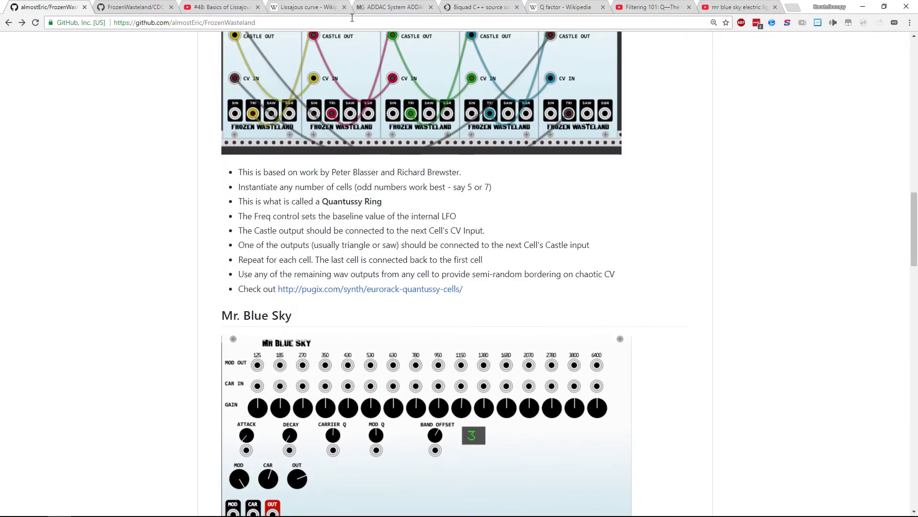
# Step: Examine the filter parameters on the Biquad C++ source code page, and open the Q factor Wikipedia article
pyautogui.click(493, 6)
pyautogui.scroll(1, 280, 282)
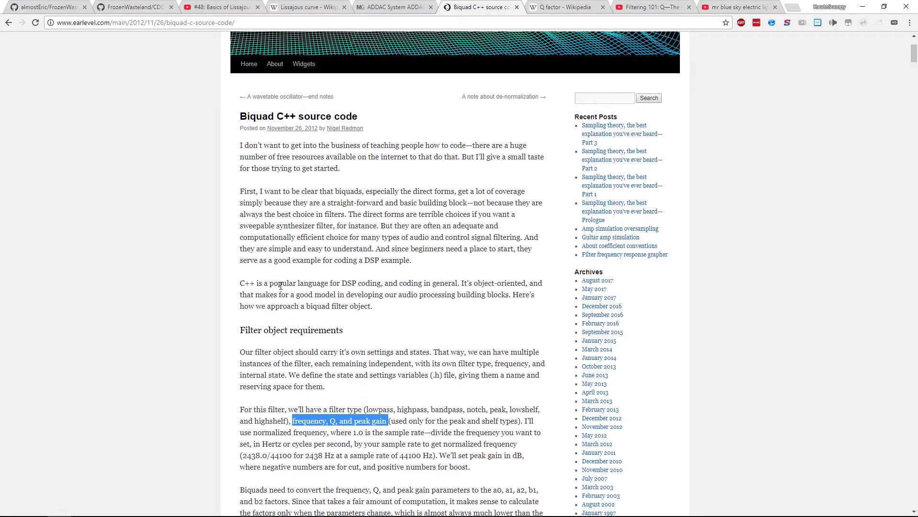
pyautogui.scroll(4, 281, 279)
pyautogui.scroll(-3, 280, 280)
pyautogui.scroll(-7, 281, 279)
pyautogui.scroll(2, 281, 277)
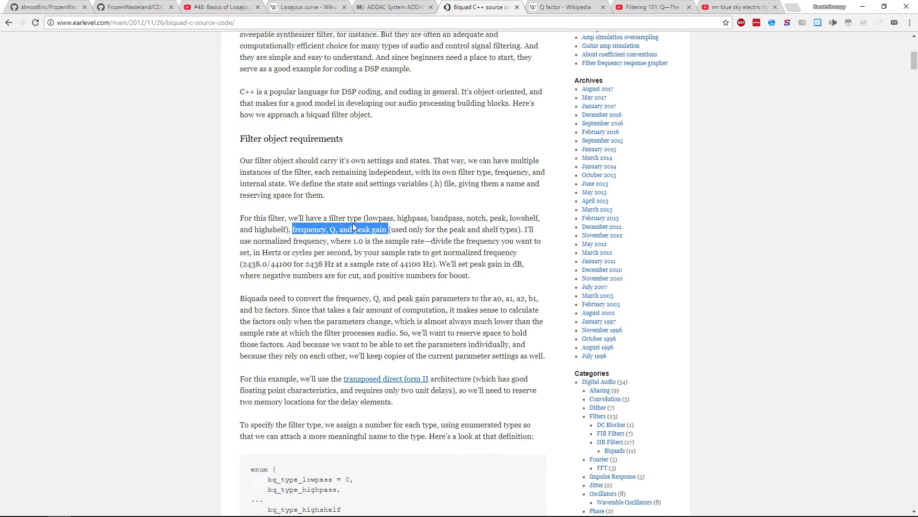
pyautogui.click(574, 6)
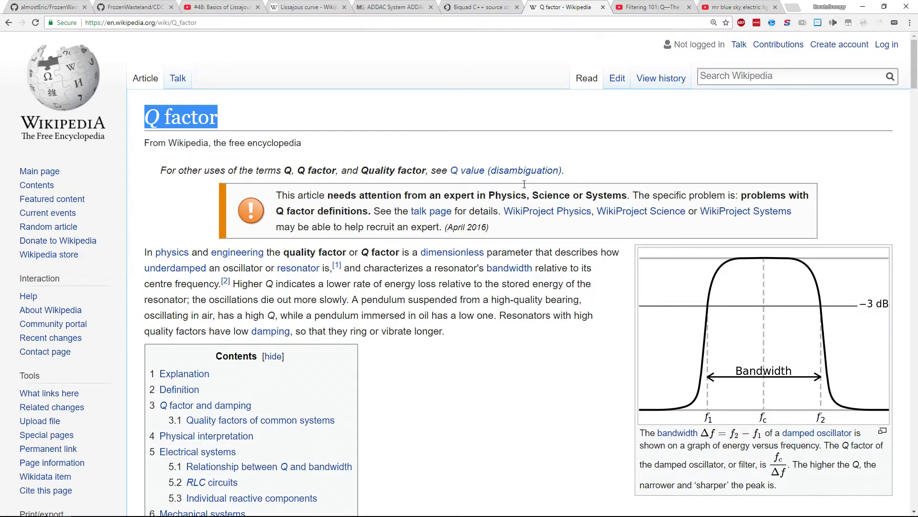
# Step: Play the video Filtering 101: Q—The Quality Factor of a Filter from the start to 0:16, pause it, and return to the Q factor article
pyautogui.click(655, 3)
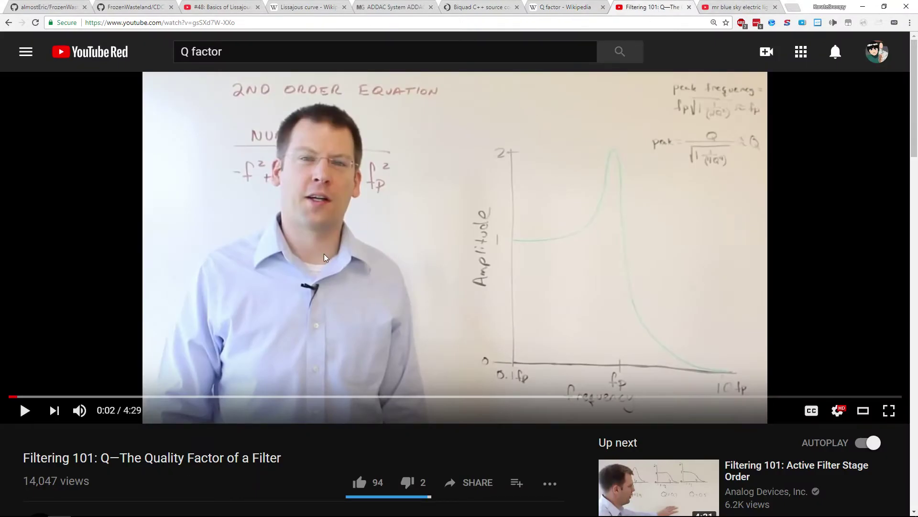
pyautogui.moveTo(12, 397); pyautogui.dragTo(7, 397)
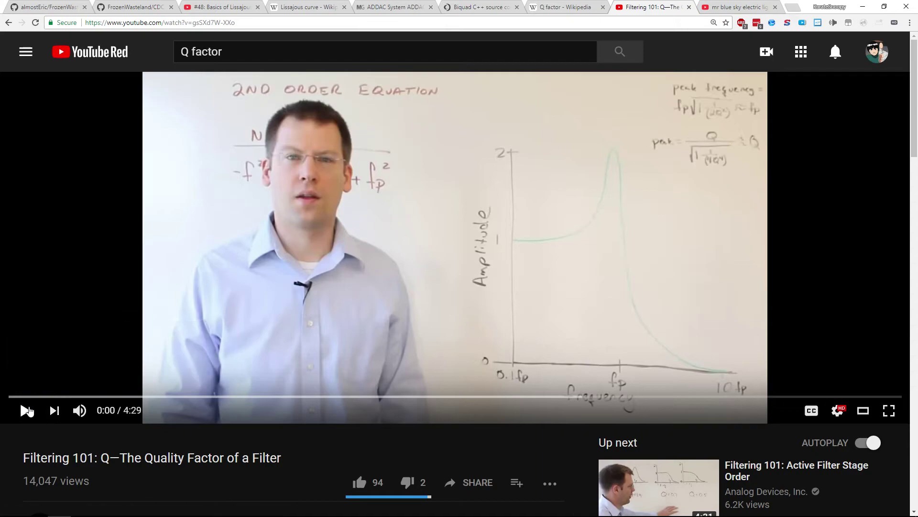
pyautogui.click(25, 411)
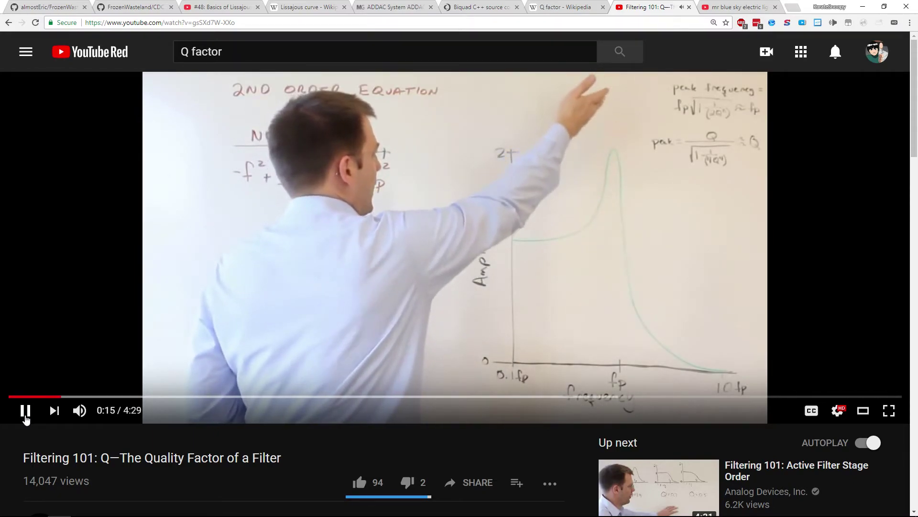
pyautogui.click(26, 416)
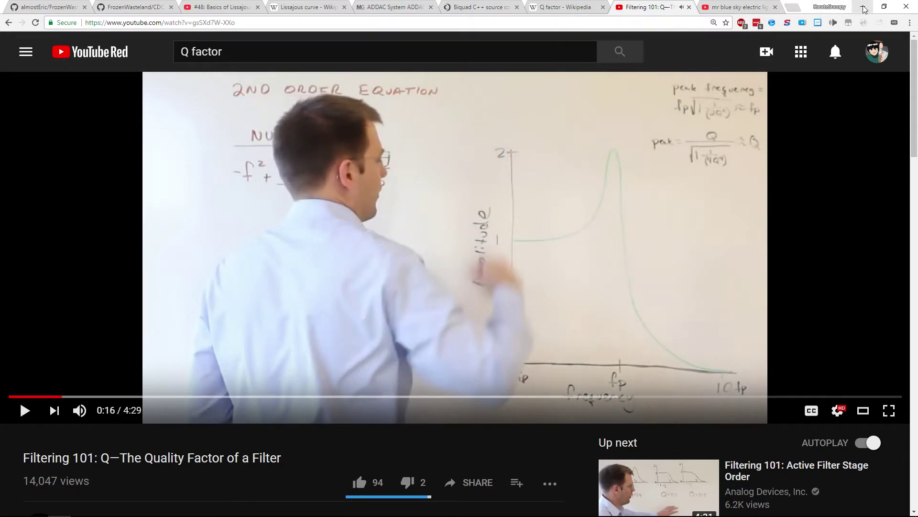
pyautogui.click(609, 5)
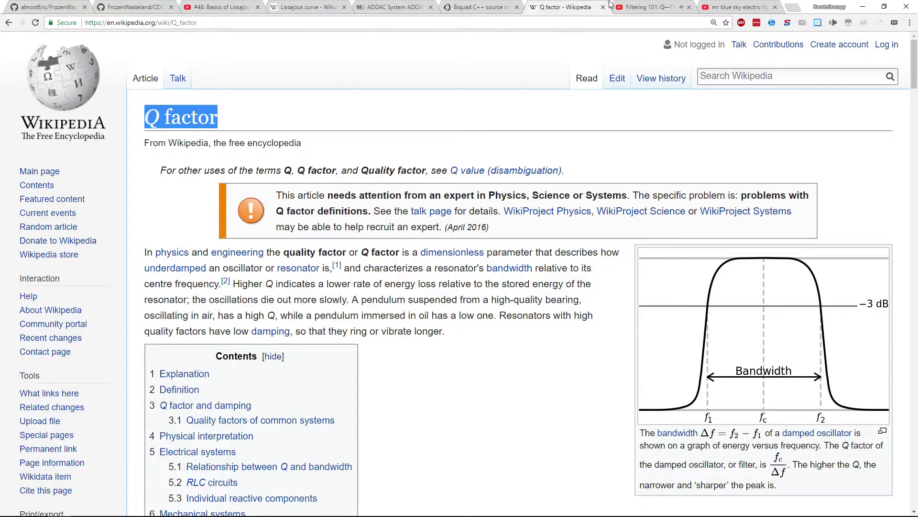
# Step: Return to VCV Rack, adjust the VCA's lower LEVEL, and sweep Mr. Blue Sky's BAND OFFSET through -2 and 4, ending at 1
pyautogui.click(862, 7)
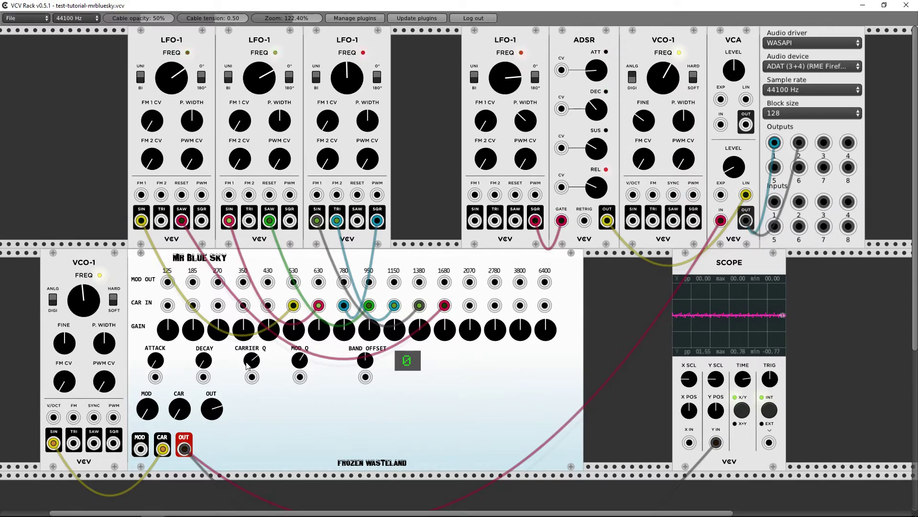
pyautogui.moveTo(734, 173); pyautogui.dragTo(734, 57)
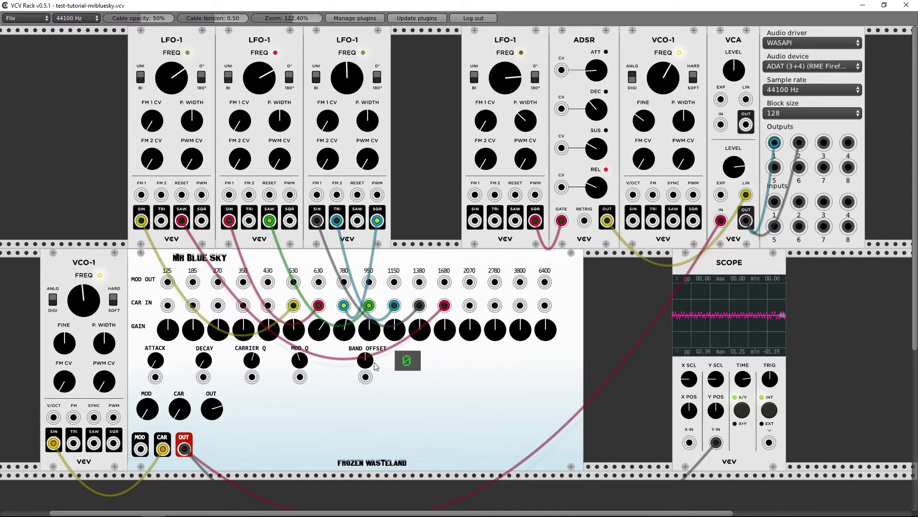
pyautogui.moveTo(379, 378)
pyautogui.mouseDown()
pyautogui.moveTo(387, 378)
pyautogui.moveTo(374, 370)
pyautogui.mouseUp()
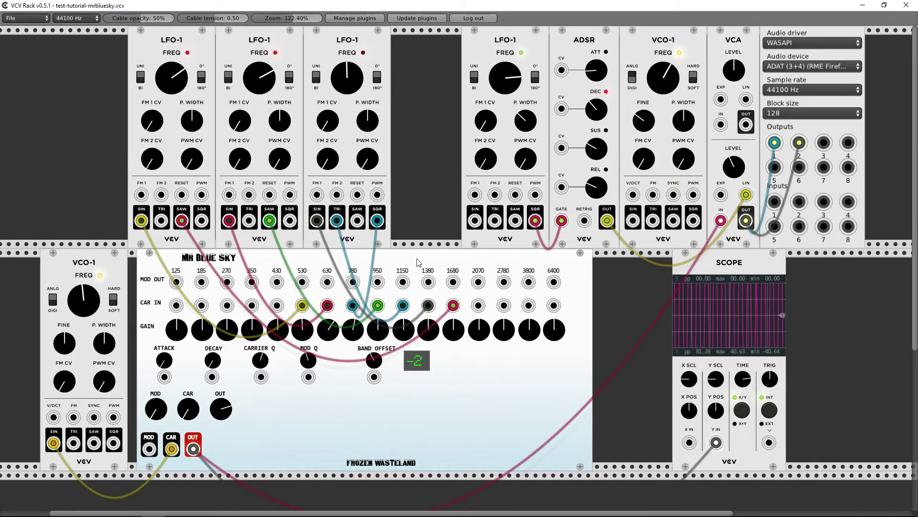
pyautogui.moveTo(374, 360); pyautogui.dragTo(374, 346)
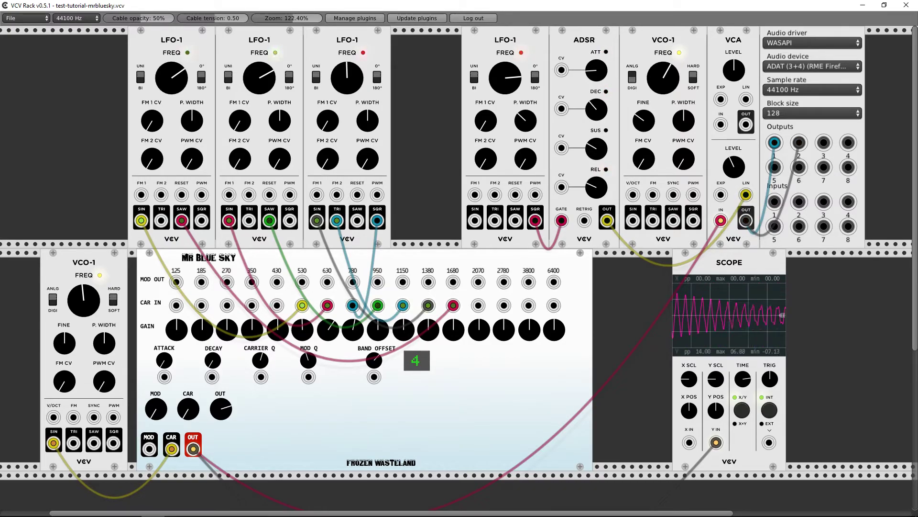
pyautogui.moveTo(374, 348); pyautogui.dragTo(374, 348)
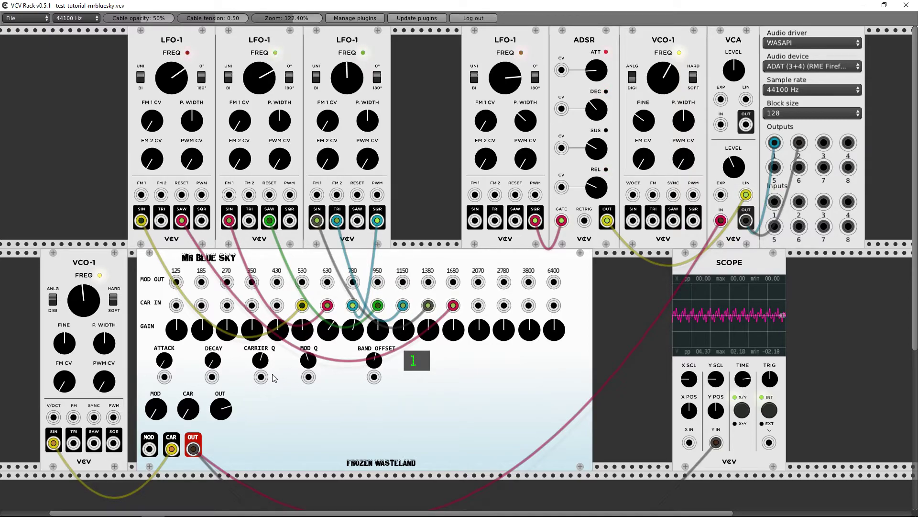
# Step: Patch LFO outputs into Mr. Blue Sky's CV inputs: second TRI to CARRIER Q, third SAW to MOD Q, first SQR to DECAY, first TRI to ATTACK
pyautogui.moveTo(261, 377)
pyautogui.mouseDown()
pyautogui.moveTo(354, 342)
pyautogui.moveTo(337, 270)
pyautogui.moveTo(248, 223)
pyautogui.mouseUp()
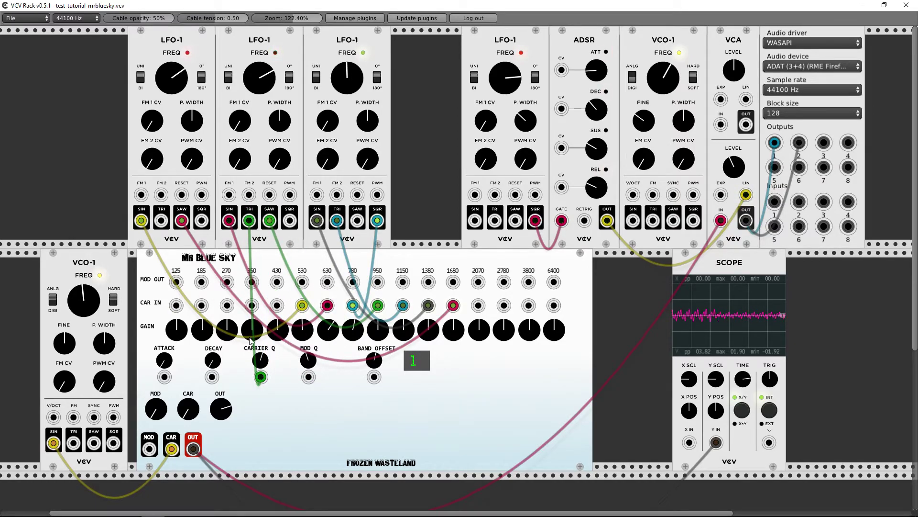
pyautogui.moveTo(261, 360); pyautogui.dragTo(357, 220)
pyautogui.moveTo(212, 377); pyautogui.dragTo(201, 220)
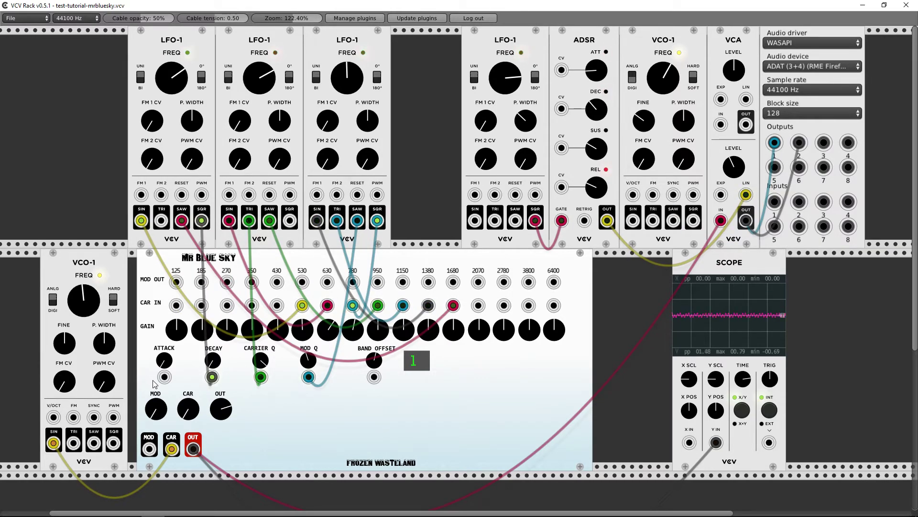
pyautogui.moveTo(164, 376); pyautogui.dragTo(162, 221)
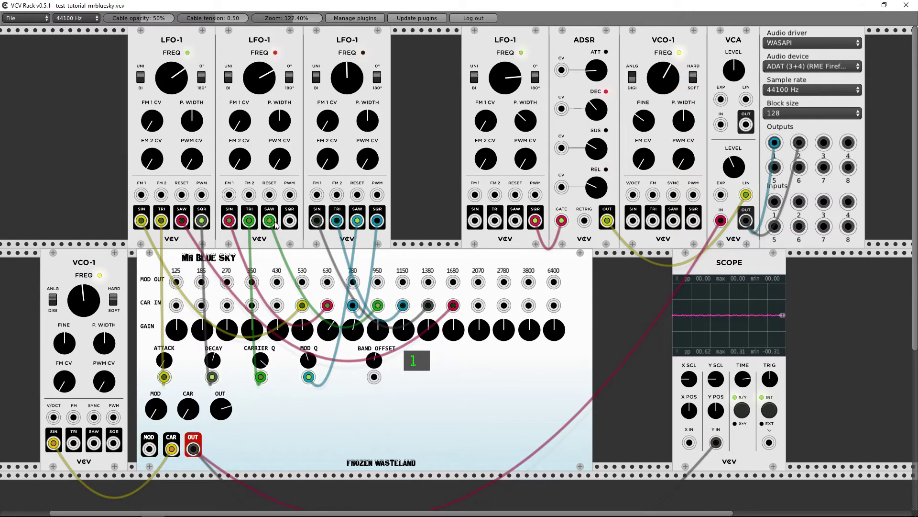
# Step: Raise the VCA's lower LEVEL and Mr. Blue Sky's MOD level, and unplug the cables from its ATTACK, DECAY, CARRIER Q and MOD Q inputs
pyautogui.moveTo(734, 167); pyautogui.dragTo(735, 153)
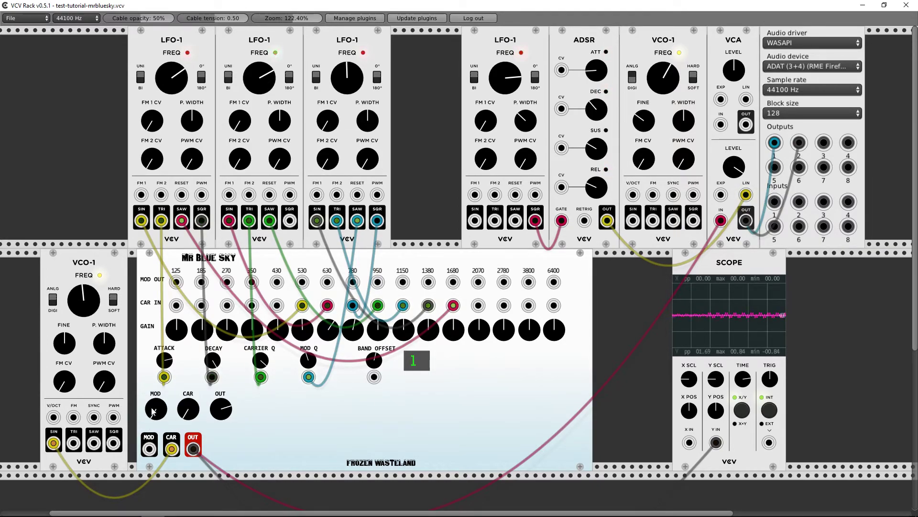
pyautogui.moveTo(156, 408); pyautogui.dragTo(156, 431)
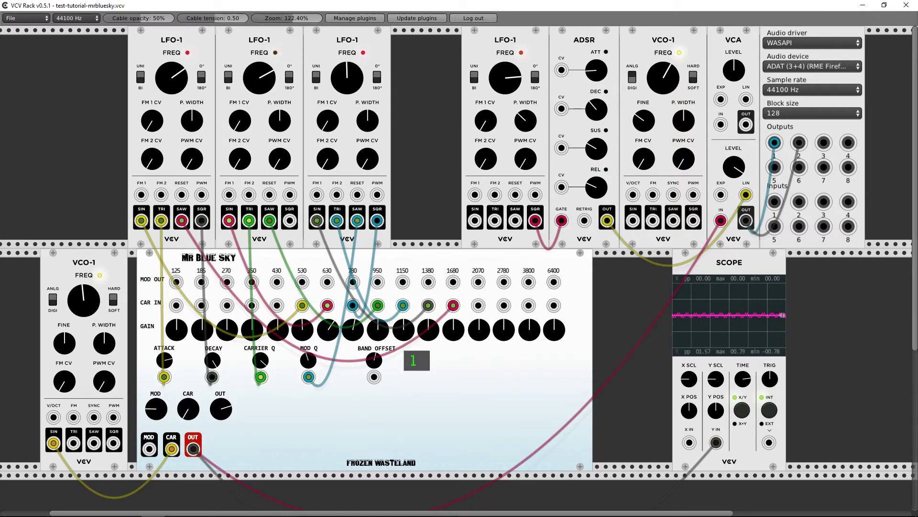
pyautogui.moveTo(164, 377); pyautogui.dragTo(270, 411)
pyautogui.moveTo(269, 377); pyautogui.dragTo(330, 376)
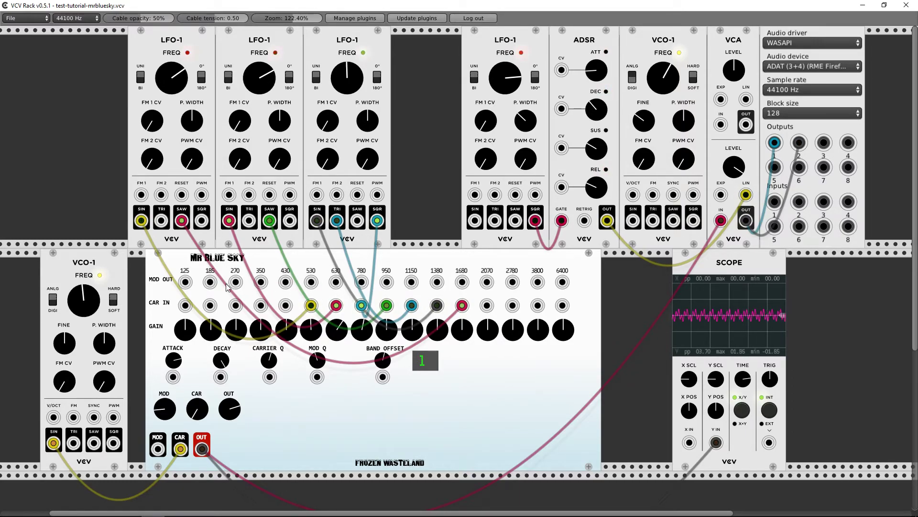
# Step: Patch Mr. Blue Sky's 1150 MOD OUT to the VCA input, reroute it to the scope's X IN, and move the source to the 1680 MOD OUT
pyautogui.moveTo(720, 221); pyautogui.dragTo(623, 289)
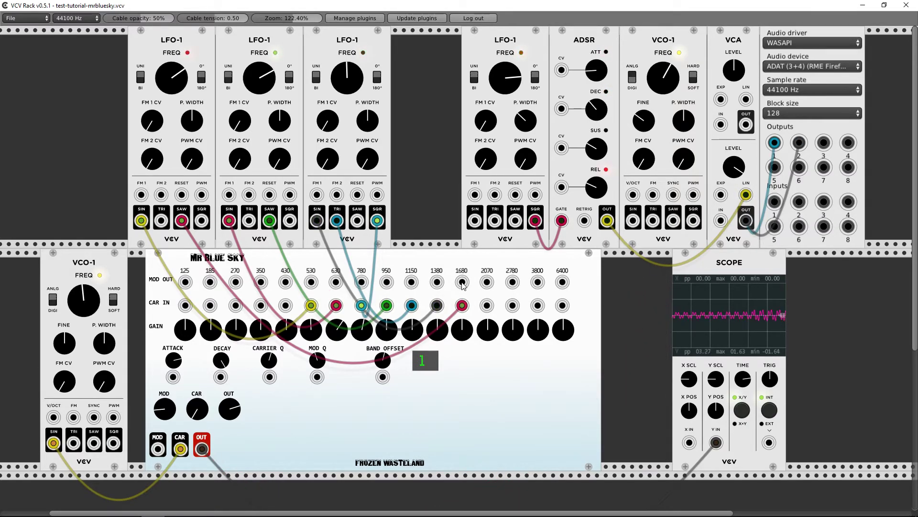
pyautogui.moveTo(412, 282); pyautogui.dragTo(721, 221)
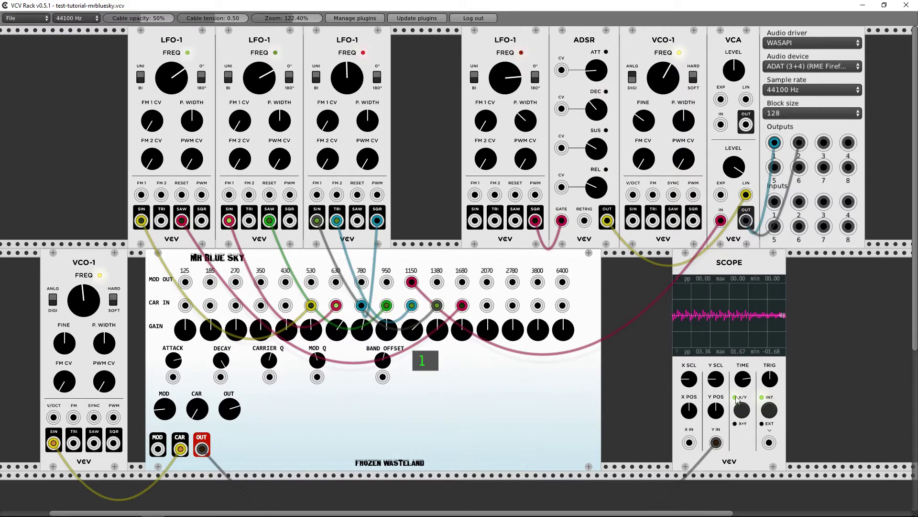
pyautogui.moveTo(716, 441)
pyautogui.mouseDown()
pyautogui.moveTo(622, 471)
pyautogui.moveTo(730, 220)
pyautogui.moveTo(698, 287)
pyautogui.moveTo(682, 383)
pyautogui.moveTo(689, 442)
pyautogui.mouseUp()
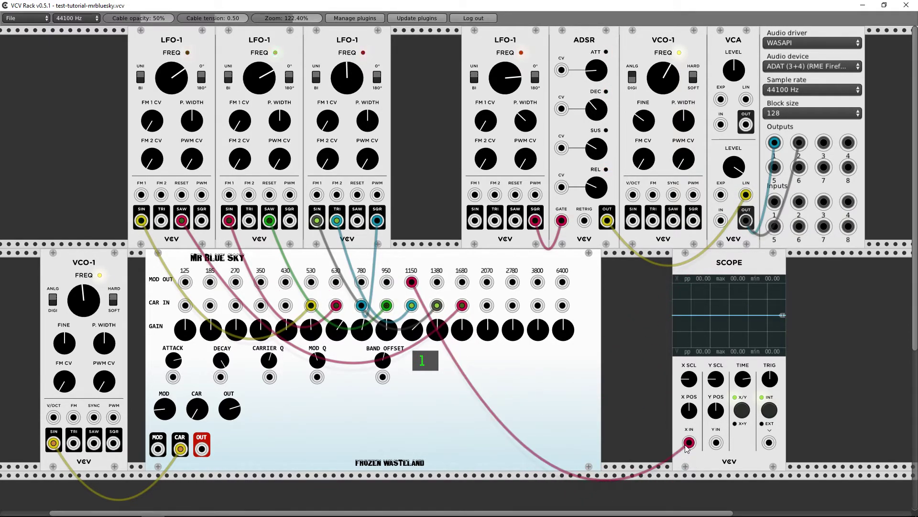
pyautogui.moveTo(411, 282); pyautogui.dragTo(463, 282)
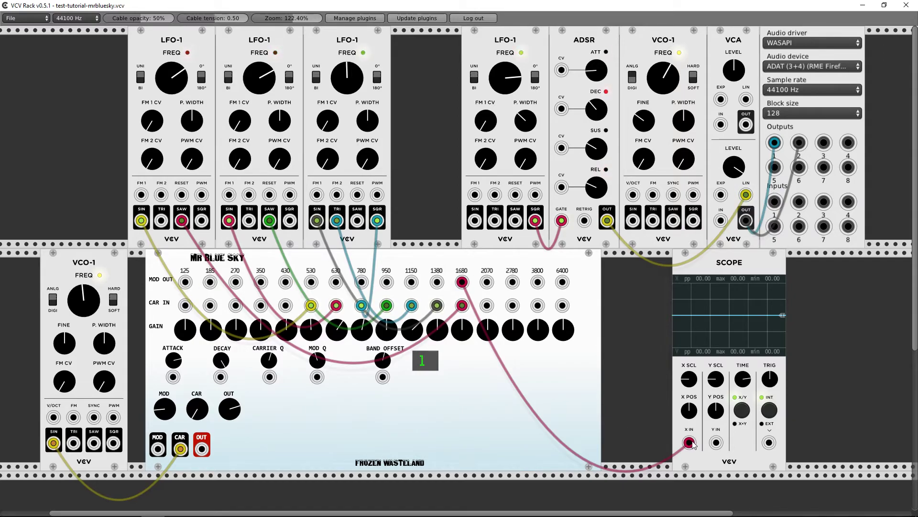
# Step: Unplug the scope's X IN cable and delete Mr. Blue Sky, the VCO-1 beside it, and the three LFOs above it
pyautogui.moveTo(690, 443); pyautogui.dragTo(496, 418)
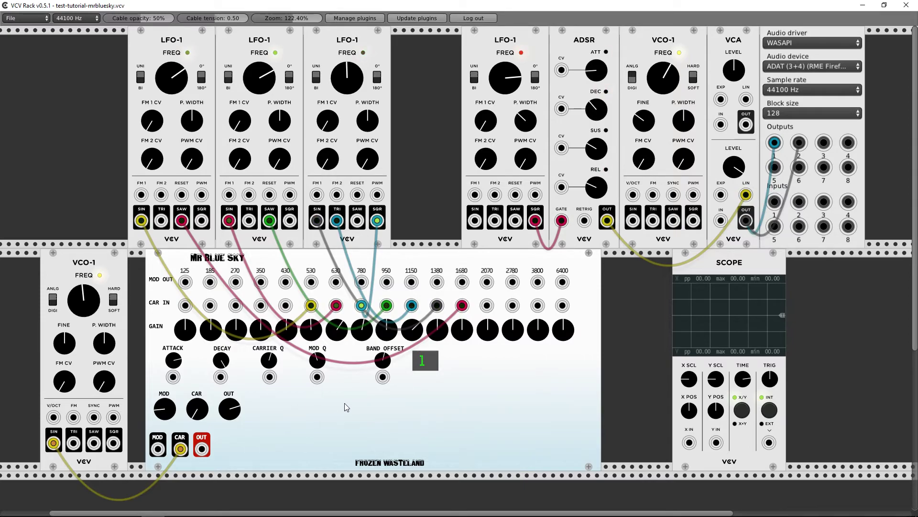
pyautogui.press('Delete')
pyautogui.press('Delete')
pyautogui.press('Delete')
pyautogui.press('Delete')
pyautogui.press('Delete')
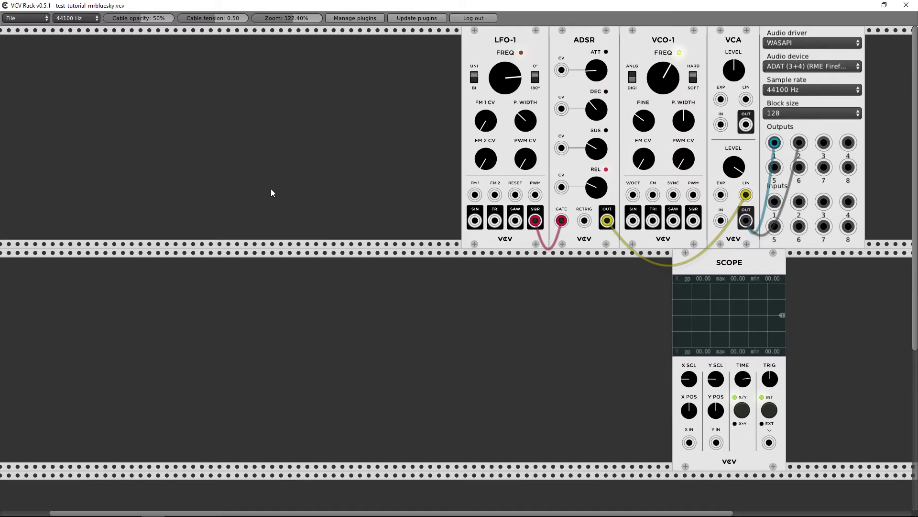
# Step: Switch to the browser and look over the Seriously Slow LFO and Phased Locked Loop sections of the FrozenWasteland GitHub page
pyautogui.hotkey('alt', 'Tab')
pyautogui.hotkey('alt', 'Tab')
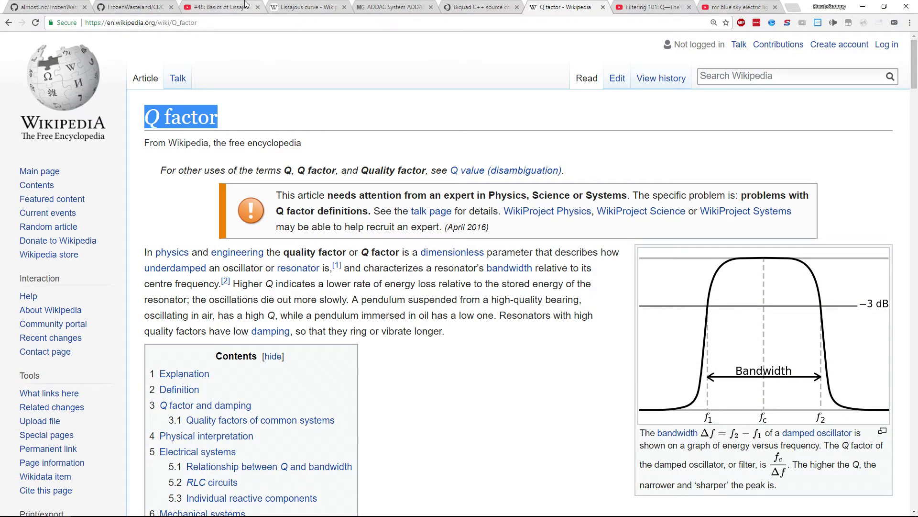
pyautogui.click(64, 9)
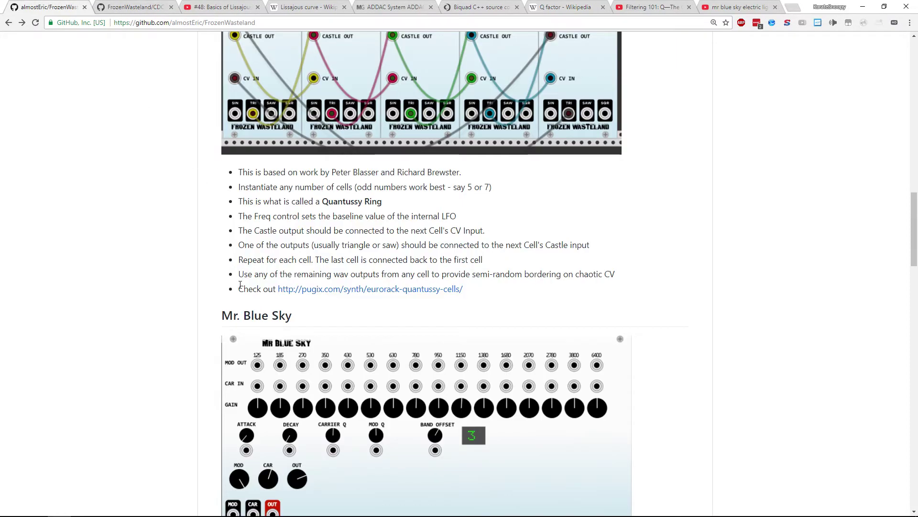
pyautogui.scroll(-12, 241, 284)
pyautogui.scroll(-14, 245, 288)
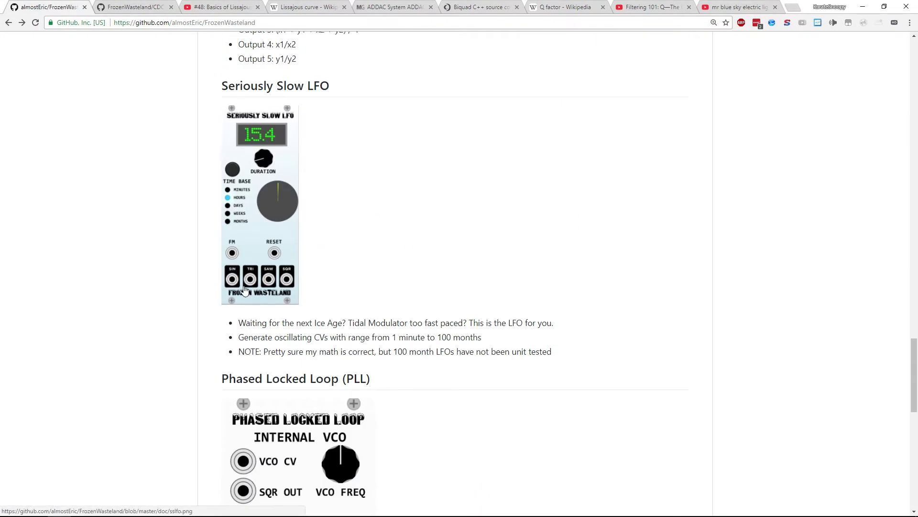
pyautogui.scroll(3, 233, 265)
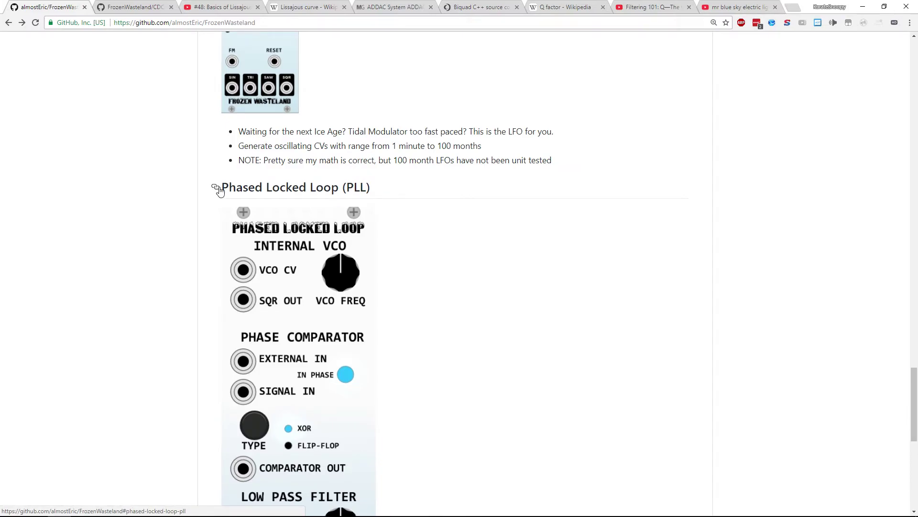
pyautogui.scroll(-3, 295, 197)
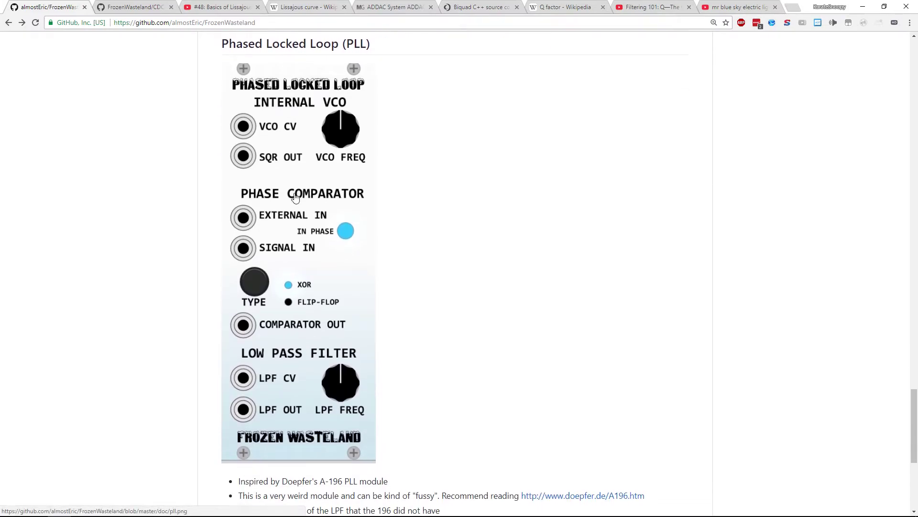
pyautogui.scroll(-6, 295, 197)
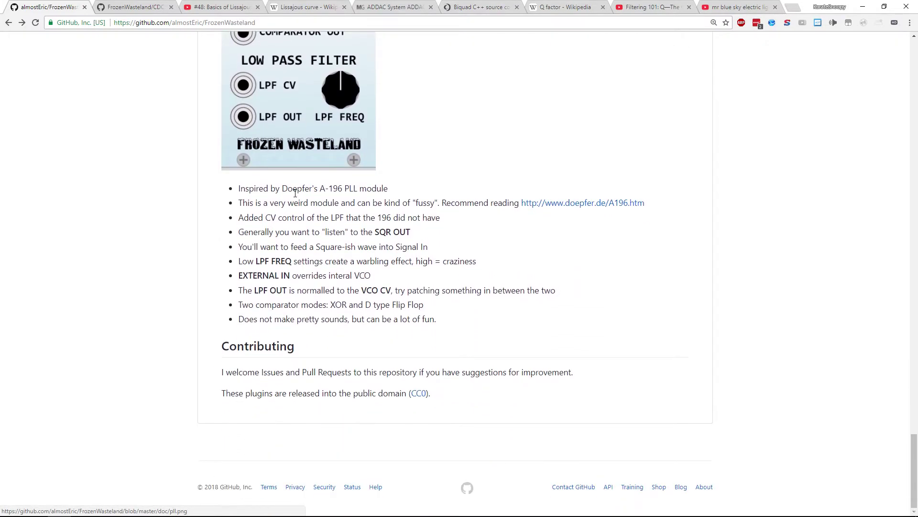
# Step: Examine the Phased Locked Loop notes, highlighting the Doepfer's A-196 PLL reference and the remark about the module being weird and fussy
pyautogui.scroll(1, 295, 193)
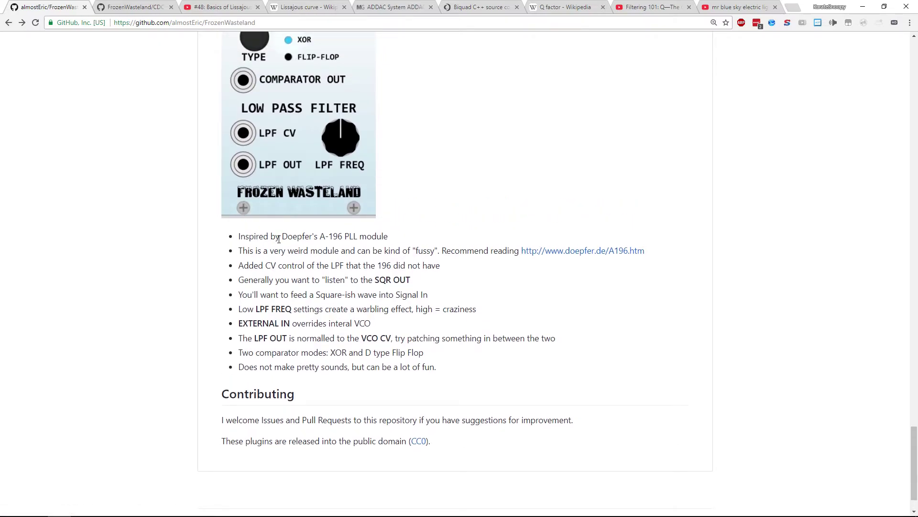
pyautogui.moveTo(281, 235); pyautogui.dragTo(327, 236)
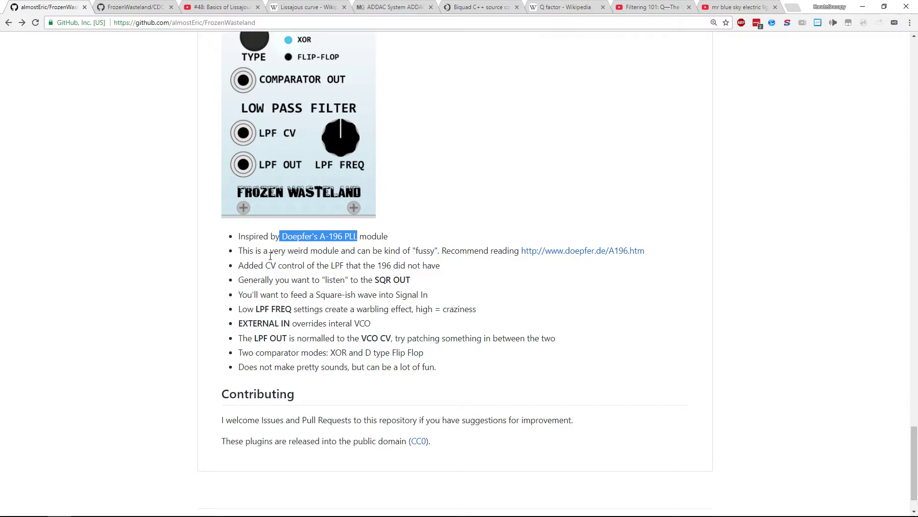
pyautogui.moveTo(238, 251); pyautogui.dragTo(441, 246)
pyautogui.click(486, 246)
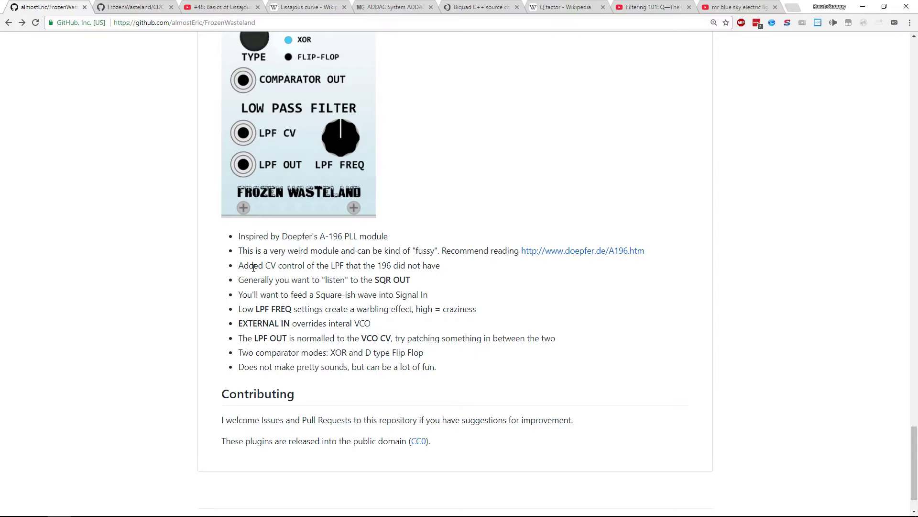
pyautogui.scroll(2, 249, 318)
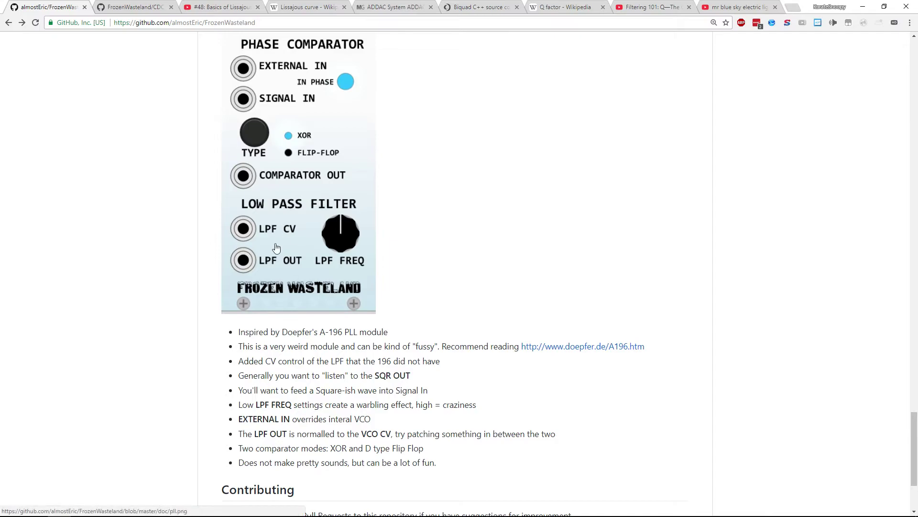
# Step: Copy "Doepfer's A-196 PLL", search YouTube for it, open the Doepfer A-196 PLL Phase Locked Loop Eurorack Demo, and pause it at 0:01
pyautogui.moveTo(280, 331); pyautogui.dragTo(355, 332)
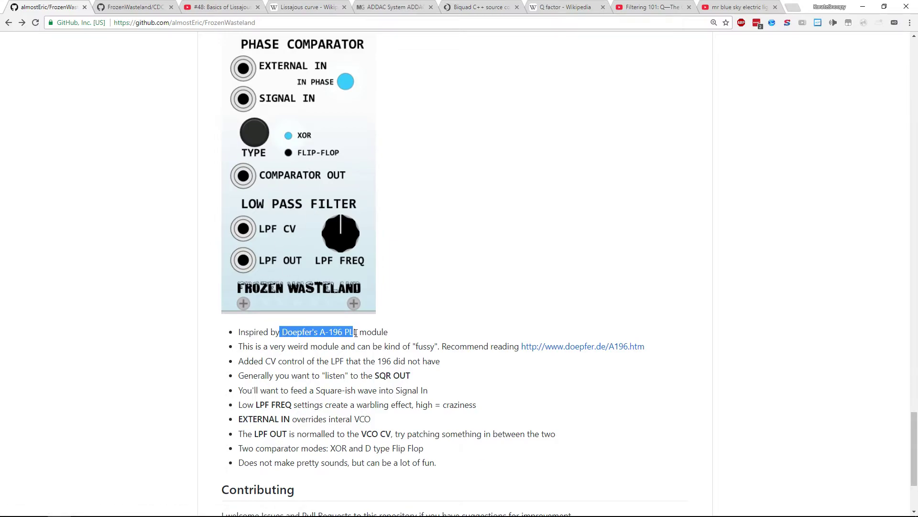
pyautogui.moveTo(735, 3); pyautogui.dragTo(735, 4)
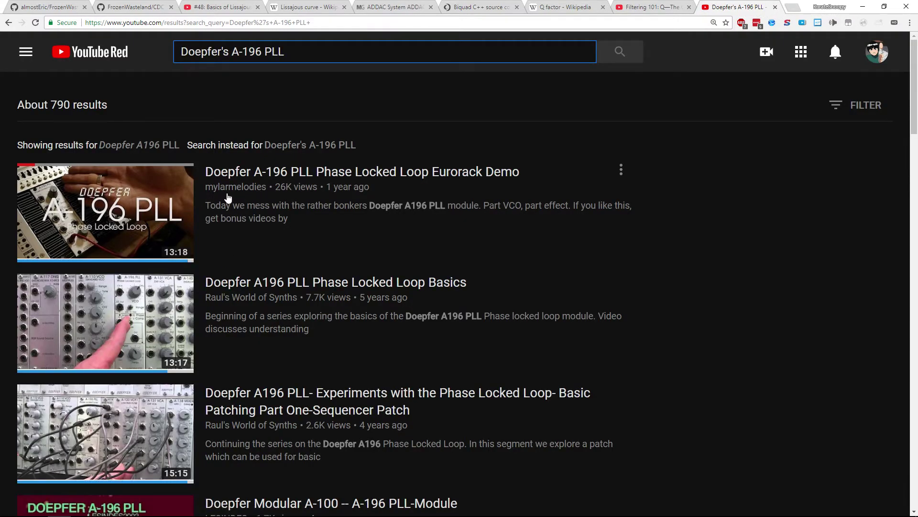
pyautogui.click(246, 172)
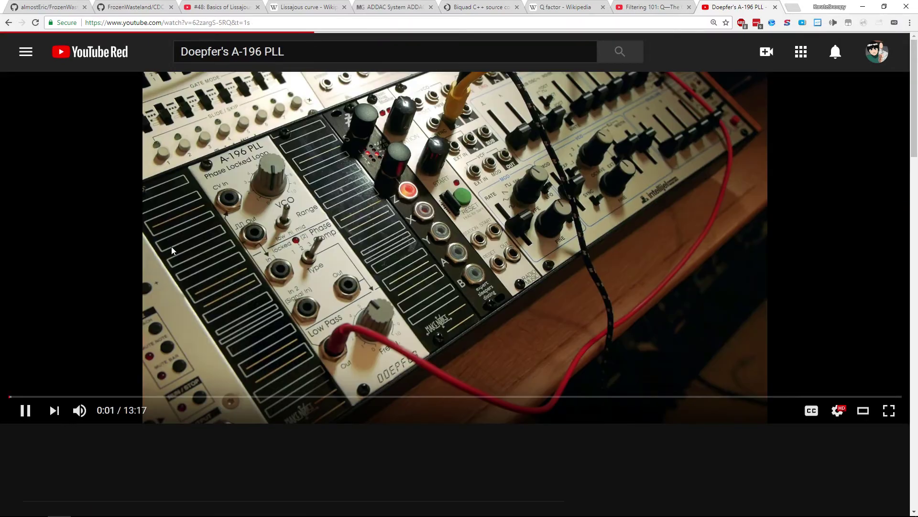
pyautogui.click(177, 243)
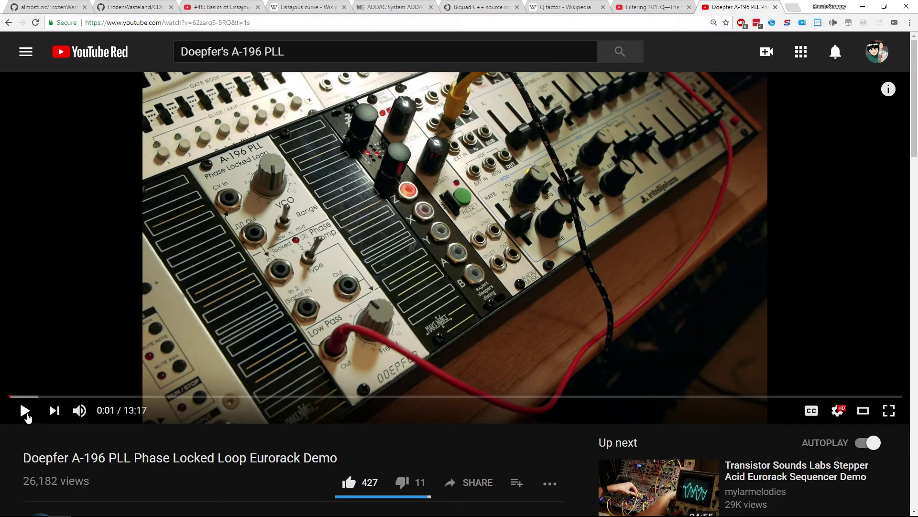
# Step: Revisit the Phased Locked Loop panel image on the GitHub page, and return to the Doepfer A-196 PLL demo video and play it
pyautogui.click(82, 5)
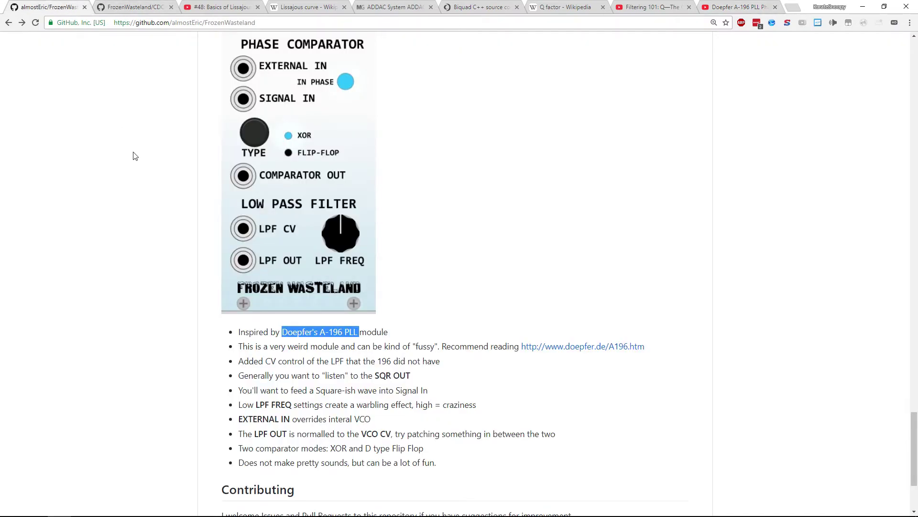
pyautogui.scroll(5, 189, 253)
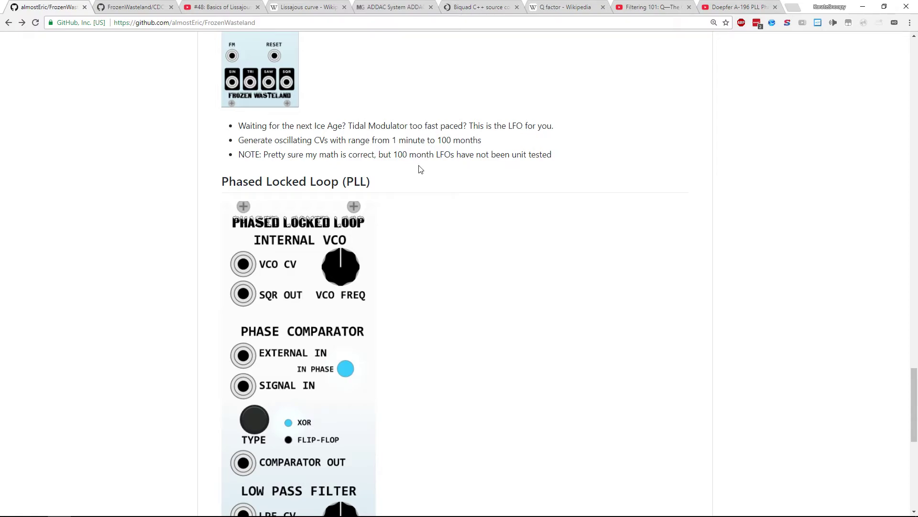
pyautogui.scroll(-4, 601, 107)
pyautogui.click(732, 6)
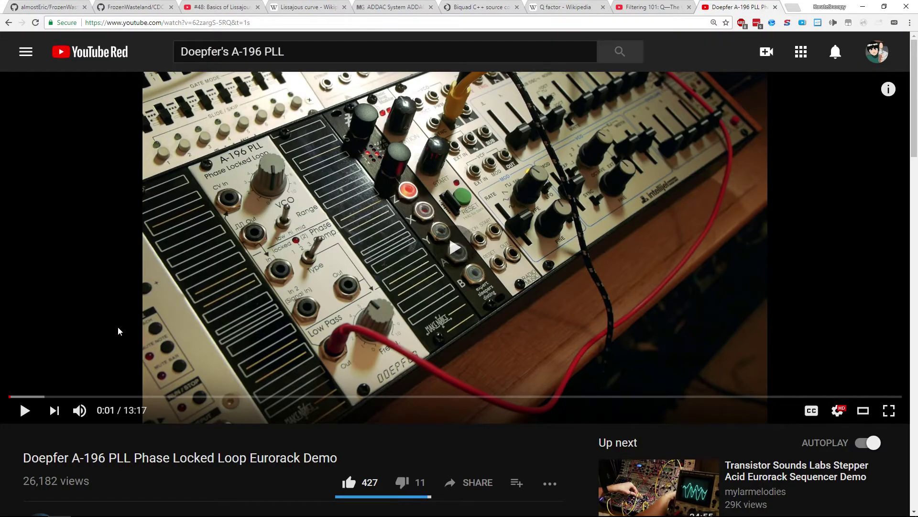
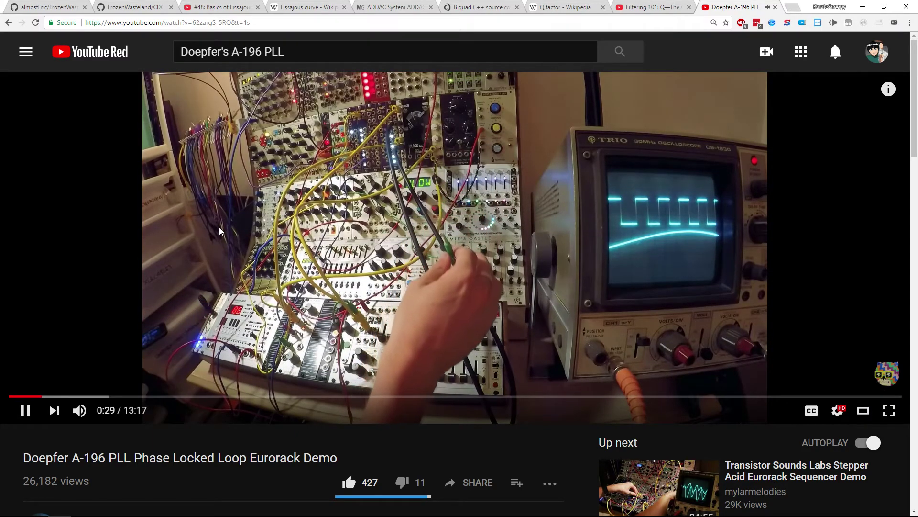
# Step: Pause the Doepfer A-196 PLL demo and return to the Phased Locked Loop section of the FrozenWasteland GitHub page
pyautogui.press('space')
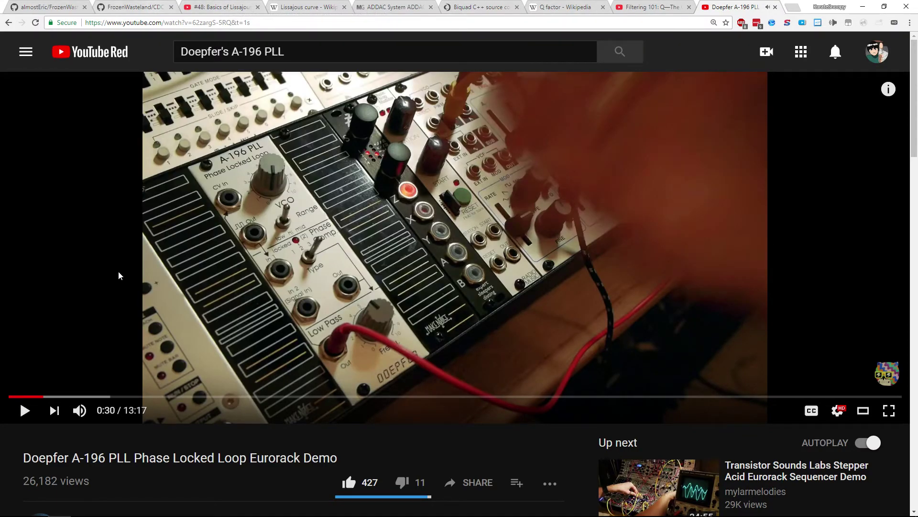
pyautogui.click(175, 4)
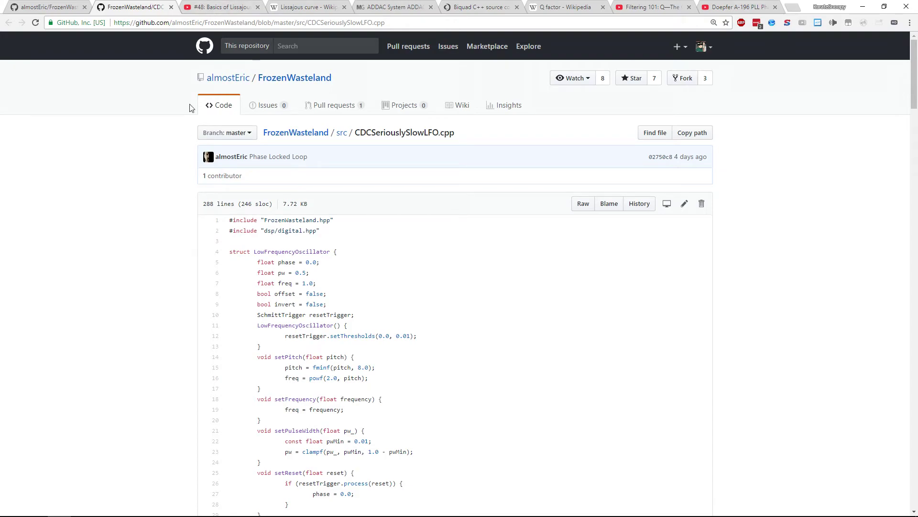
pyautogui.click(68, 8)
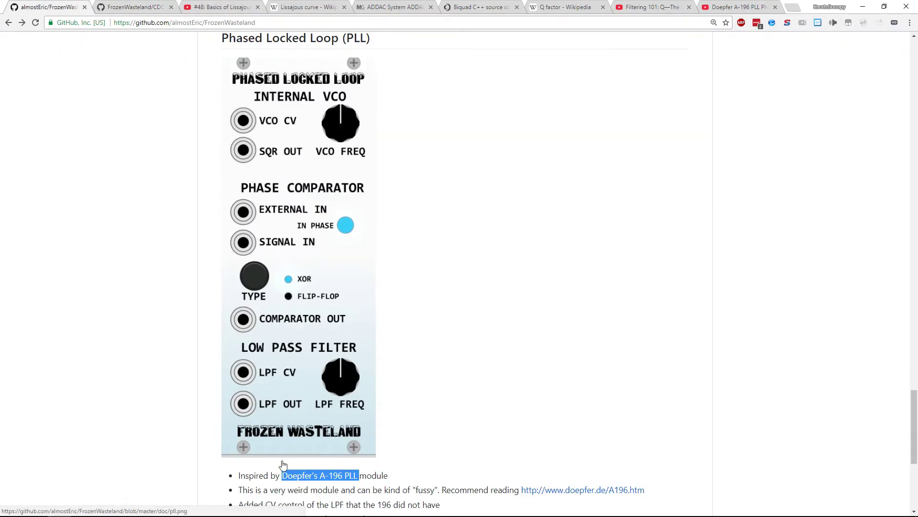
# Step: Switch to VCV Rack, add a Frozen Wasteland Phased Locked Loop to the second row, and shift it slightly toward the Scope
pyautogui.moveTo(208, 505)
pyautogui.click(153, 506)
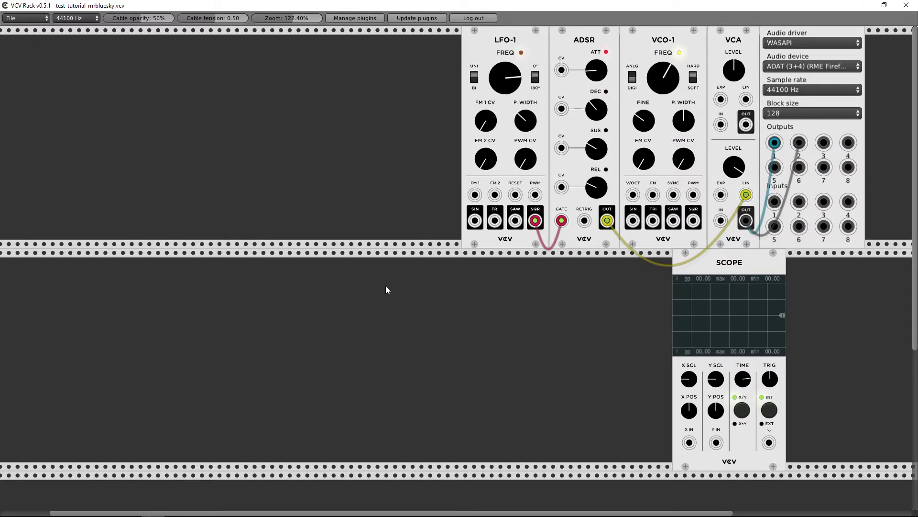
pyautogui.rightClick(303, 287)
pyautogui.click(285, 269)
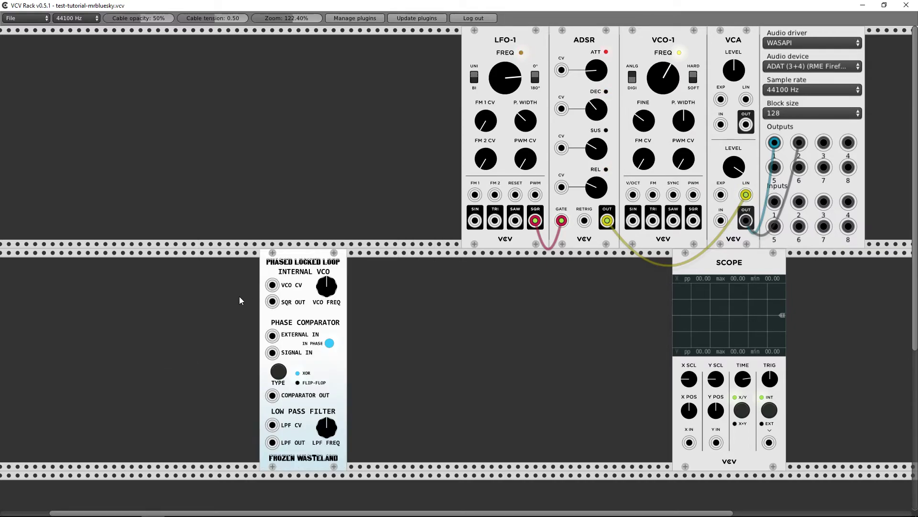
pyautogui.moveTo(283, 276); pyautogui.dragTo(327, 270)
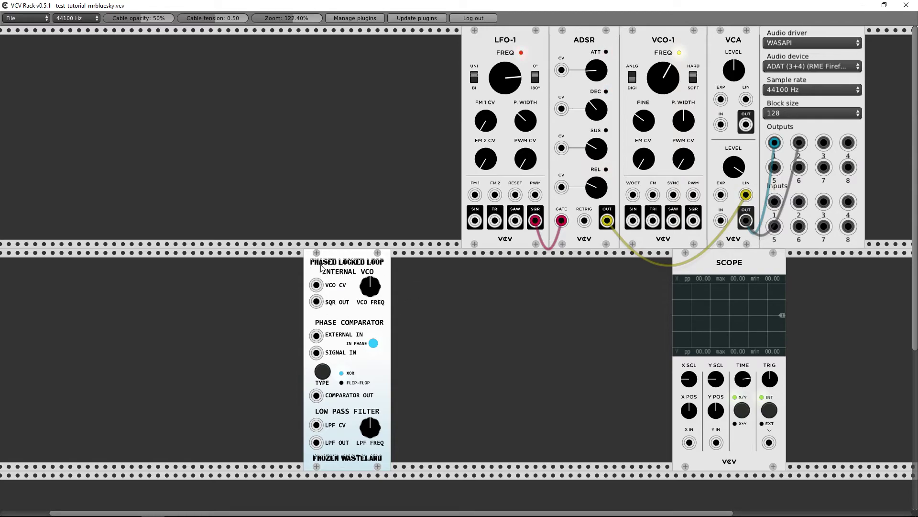
# Step: Patch the Phased Locked Loop's SQR OUT into the lower VCA's IN and the Scope's X IN, and lower VCO FREQ
pyautogui.moveTo(316, 301); pyautogui.dragTo(721, 220)
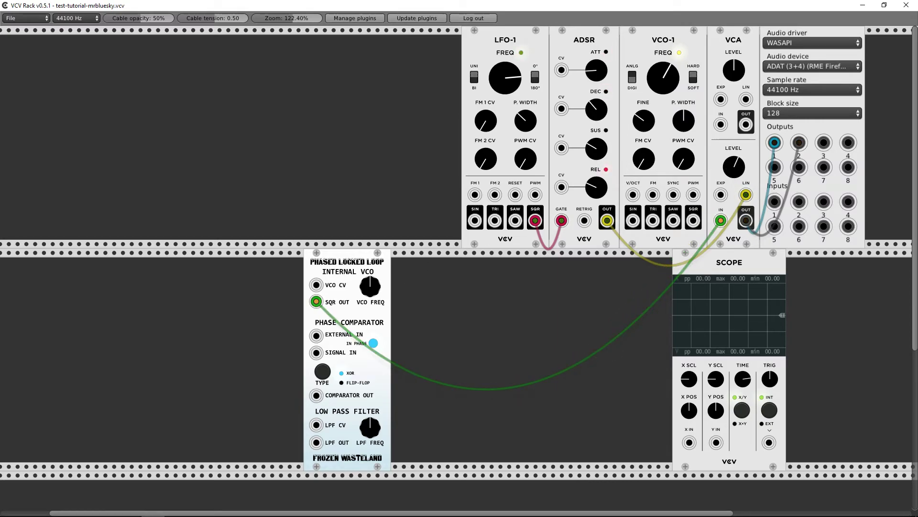
pyautogui.moveTo(370, 291); pyautogui.dragTo(370, 313)
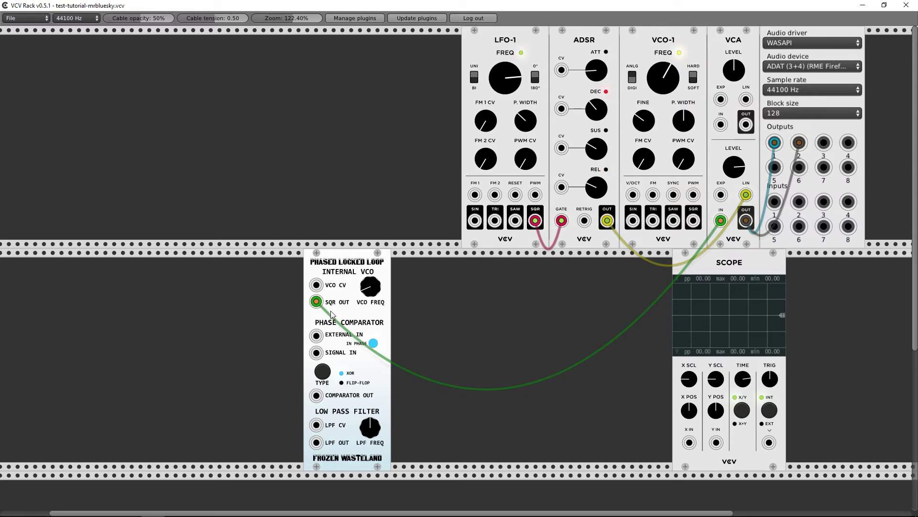
pyautogui.moveTo(316, 303); pyautogui.dragTo(689, 443)
pyautogui.moveTo(382, 293); pyautogui.dragTo(383, 266)
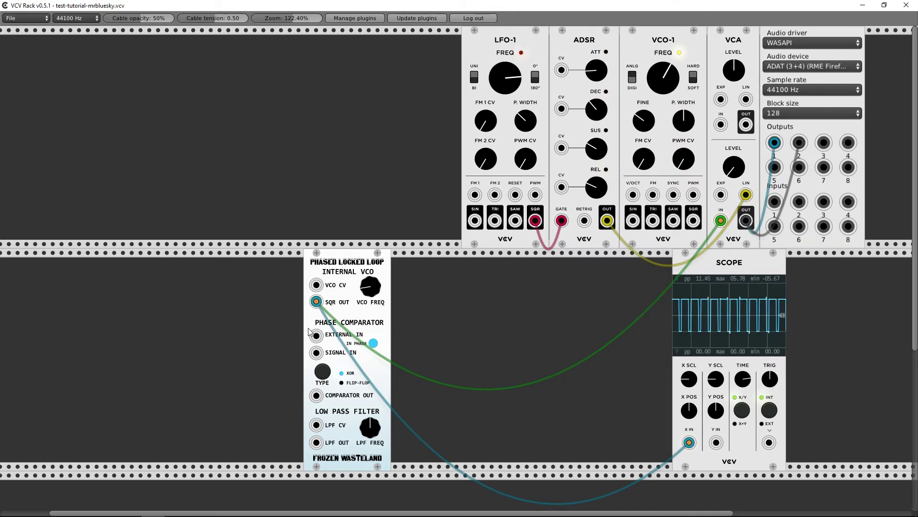
pyautogui.moveTo(316, 301)
pyautogui.mouseDown()
pyautogui.moveTo(294, 338)
pyautogui.moveTo(317, 302)
pyautogui.mouseUp()
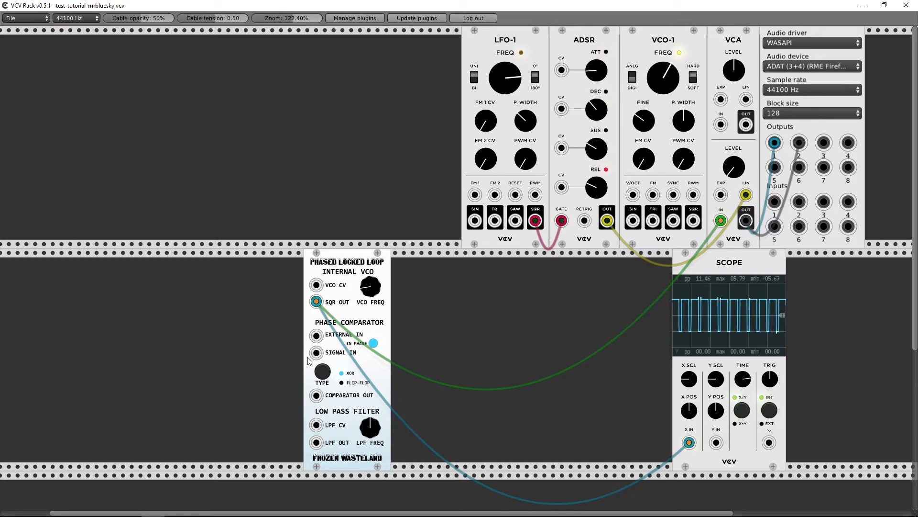
# Step: Add a Fundamental VCO-1 beside the Phased Locked Loop and patch its SIN output into SIGNAL IN
pyautogui.rightClick(185, 317)
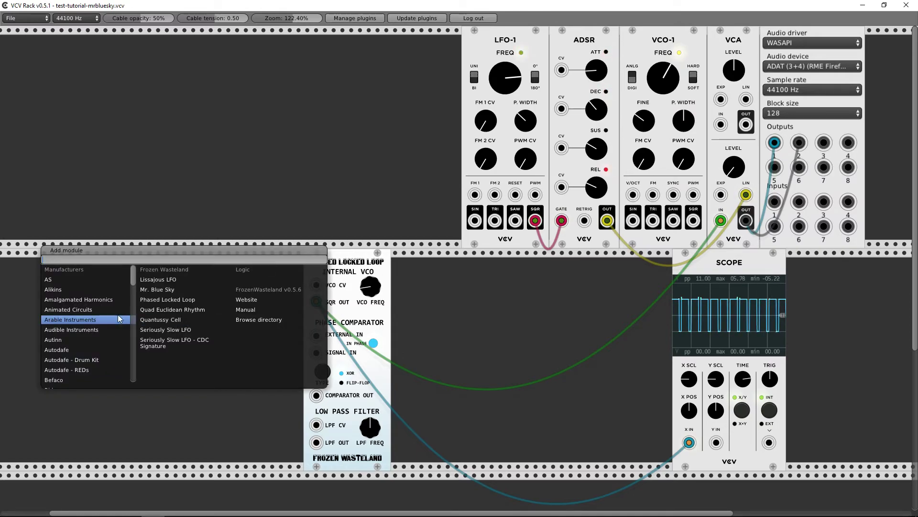
pyautogui.scroll(-3, 87, 338)
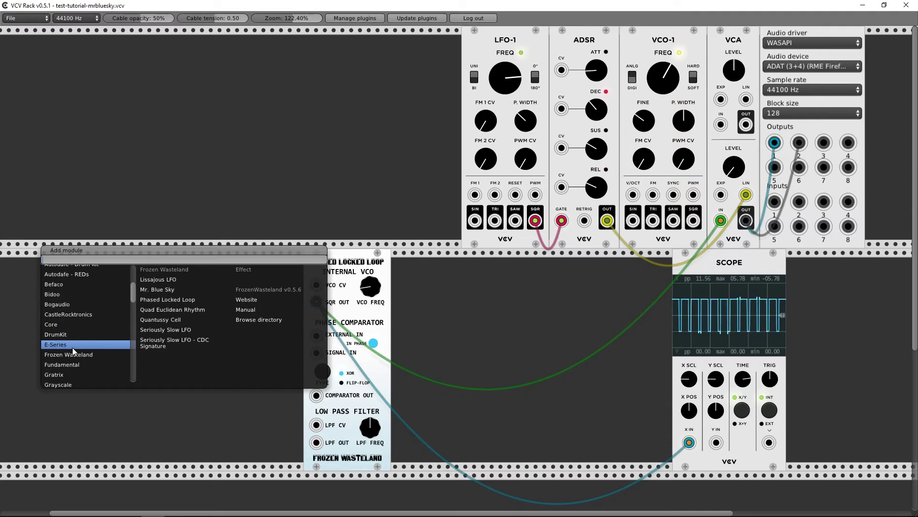
pyautogui.moveTo(73, 364)
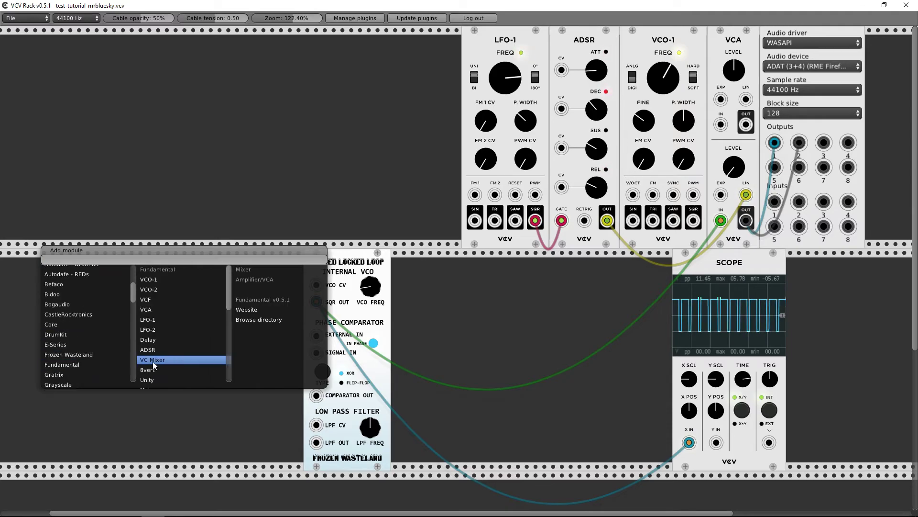
pyautogui.click(149, 280)
pyautogui.moveTo(150, 443); pyautogui.dragTo(316, 353)
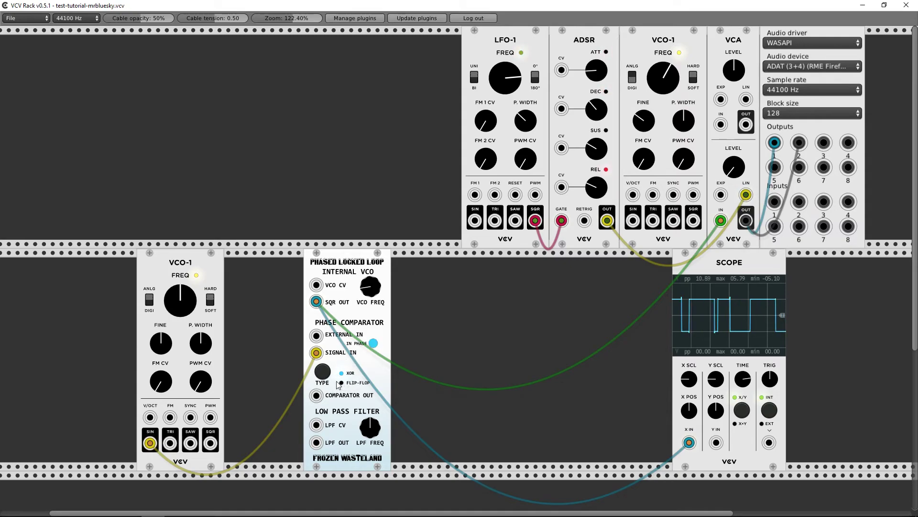
# Step: Switch the phase comparator type to FLIP-FLOP and raise LPF FREQ above its middle position
pyautogui.click(321, 373)
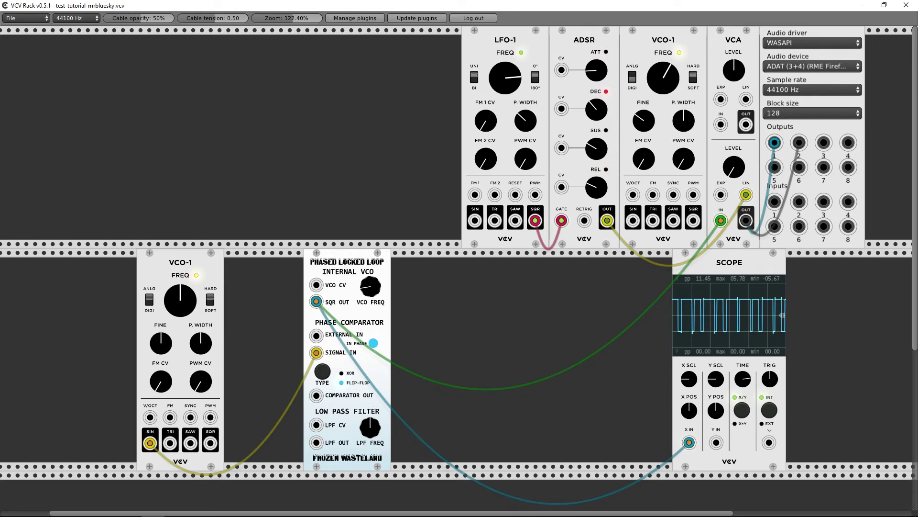
pyautogui.moveTo(362, 432); pyautogui.dragTo(362, 430)
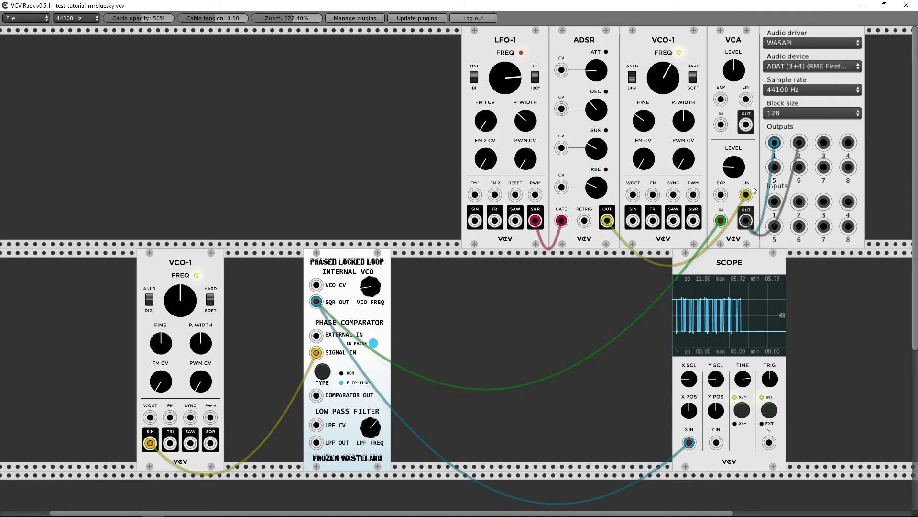
# Step: Switch to the browser and highlight the Phased Locked Loop notes on listening to SQR OUT and feeding a Square-ish wave into Signal In
pyautogui.hotkey('alt', 'Tab')
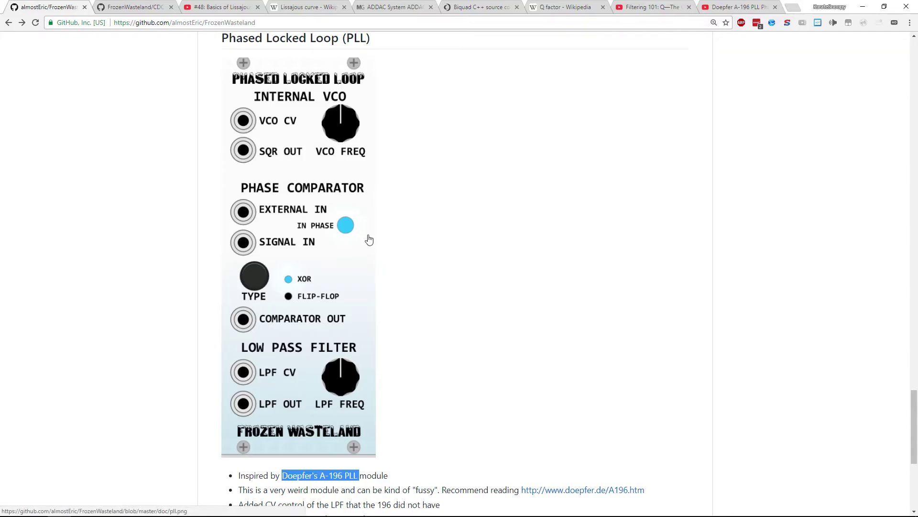
pyautogui.scroll(-3, 369, 239)
pyautogui.tripleClick(284, 376)
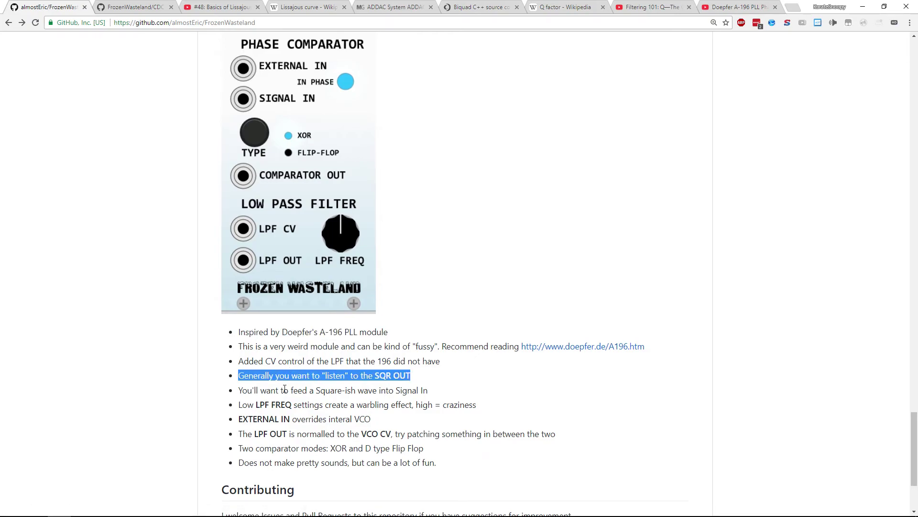
pyautogui.tripleClick(285, 390)
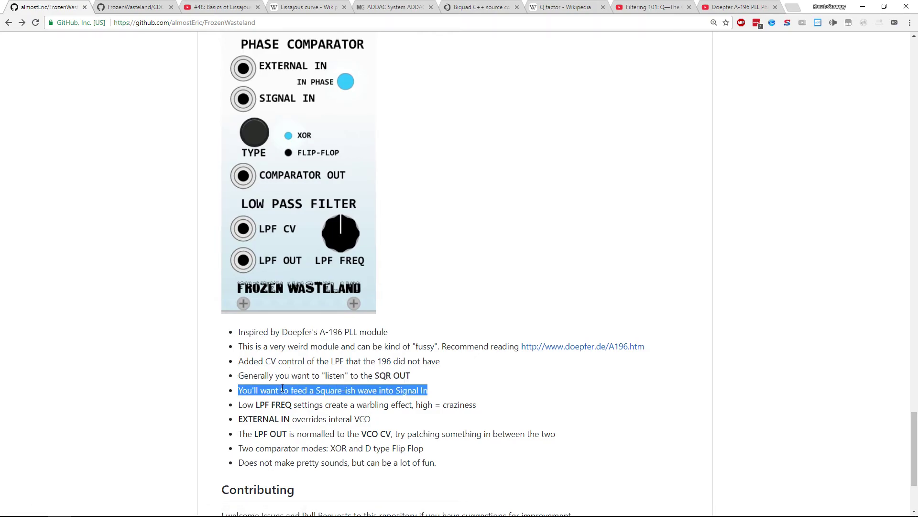
pyautogui.doubleClick(341, 385)
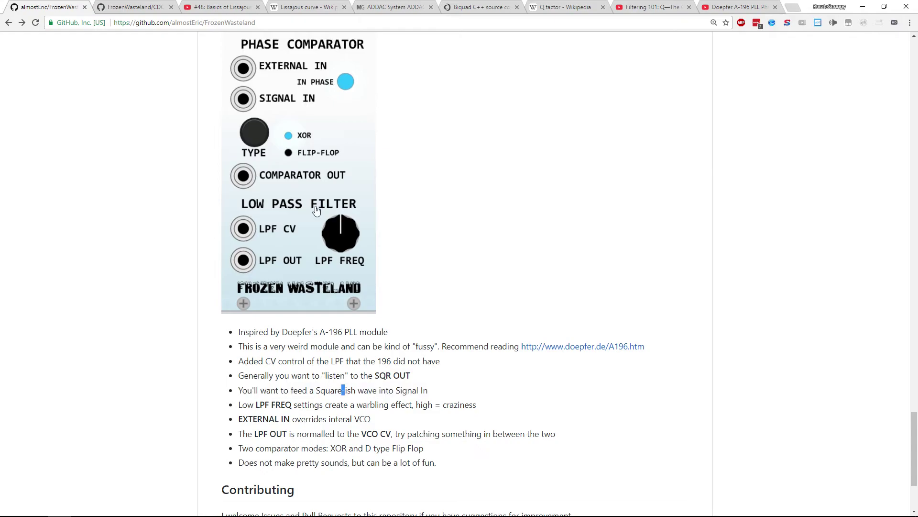
# Step: Return to VCV Rack, move the SIGNAL IN cable from the second-row VCO-1's SIN to its SQR output, and set the comparator to XOR
pyautogui.hotkey('alt', 'Tab')
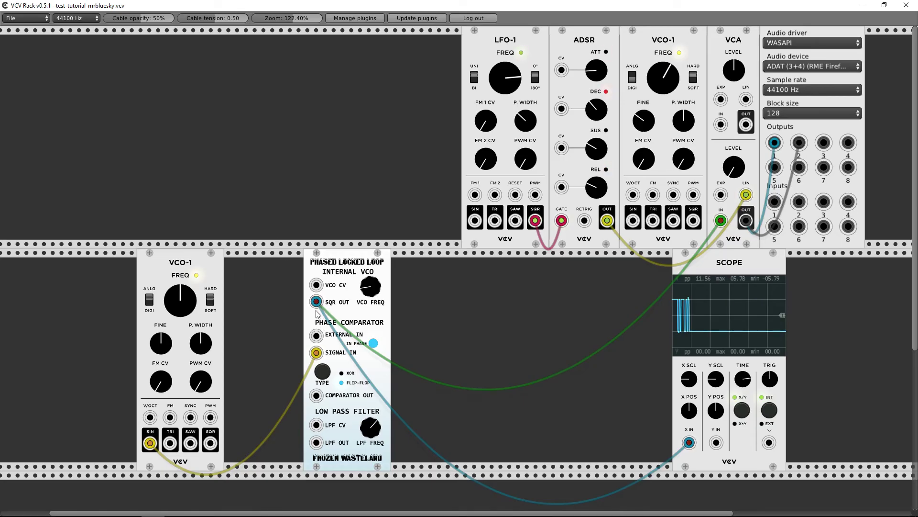
pyautogui.moveTo(150, 443); pyautogui.dragTo(210, 443)
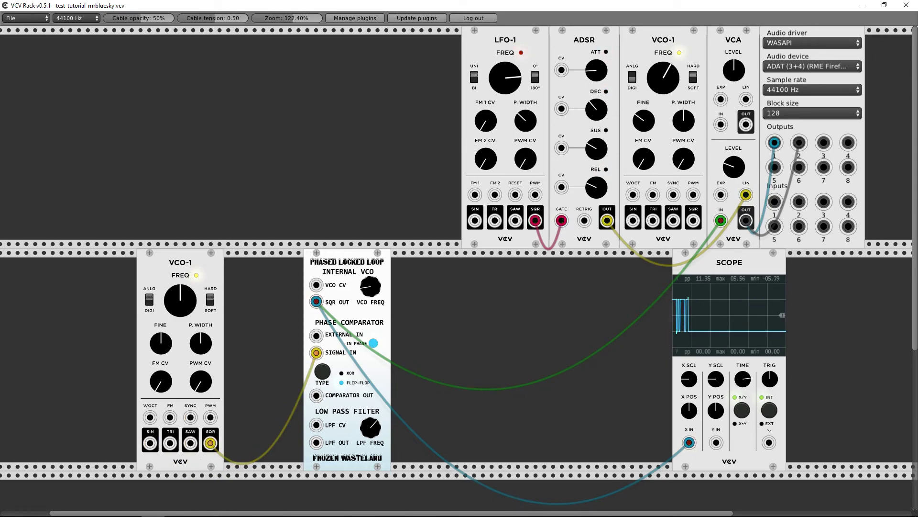
pyautogui.click(323, 371)
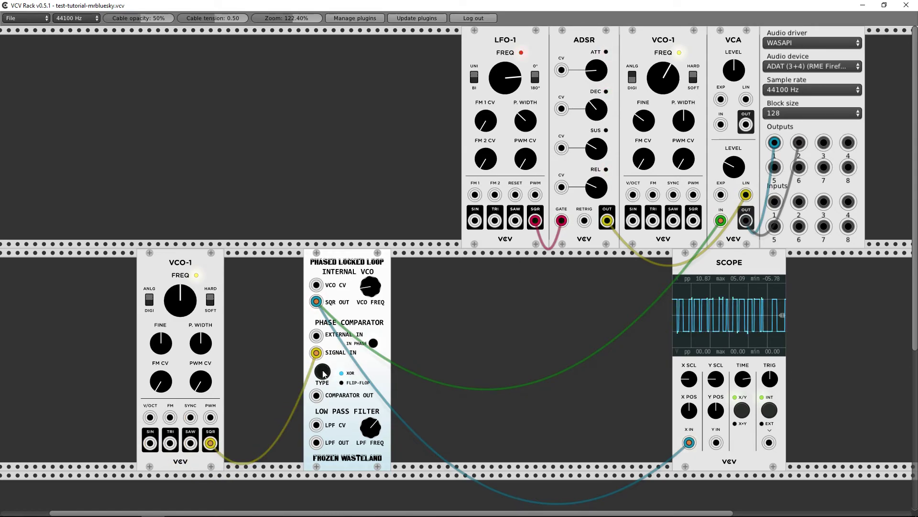
# Step: Switch to the browser and highlight the note about how low and high LPF FREQ settings affect the sound
pyautogui.hotkey('alt', 'Tab')
pyautogui.hotkey('alt', 'Tab')
pyautogui.hotkey('alt', 'Tab')
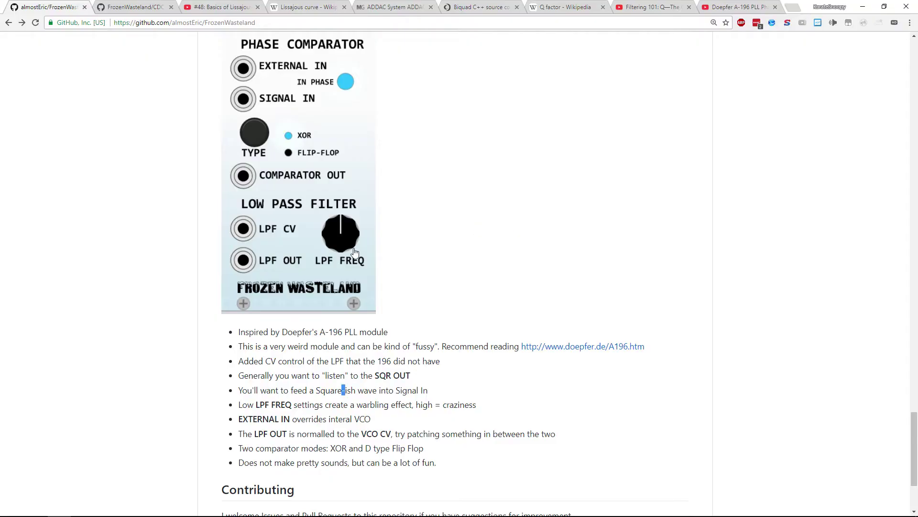
pyautogui.tripleClick(274, 413)
pyautogui.doubleClick(263, 406)
pyautogui.tripleClick(263, 407)
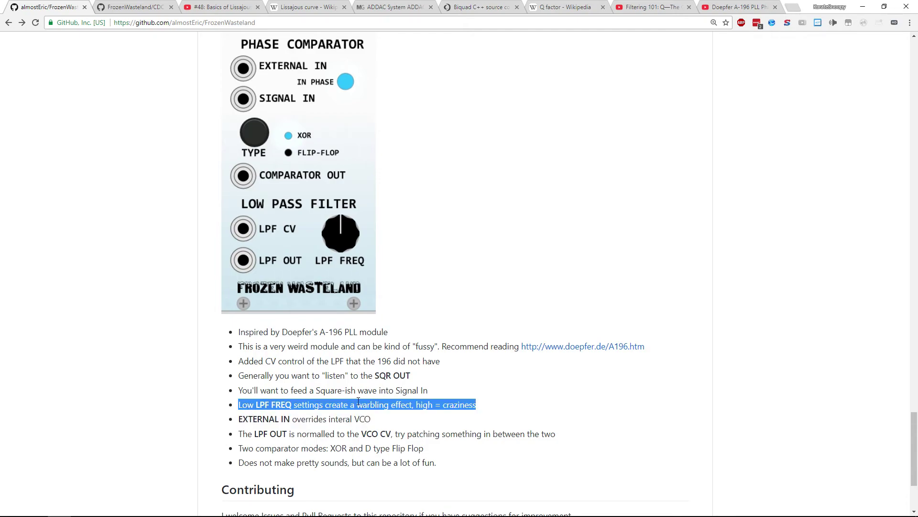
pyautogui.doubleClick(358, 404)
pyautogui.tripleClick(339, 408)
# Step: Back in VCV Rack, adjust the VCA level to listen while lowering LPF FREQ and switching the comparator type to FLIP-FLOP
pyautogui.hotkey('alt', 'Tab')
pyautogui.moveTo(735, 167); pyautogui.dragTo(735, 153)
pyautogui.moveTo(371, 427); pyautogui.dragTo(370, 427)
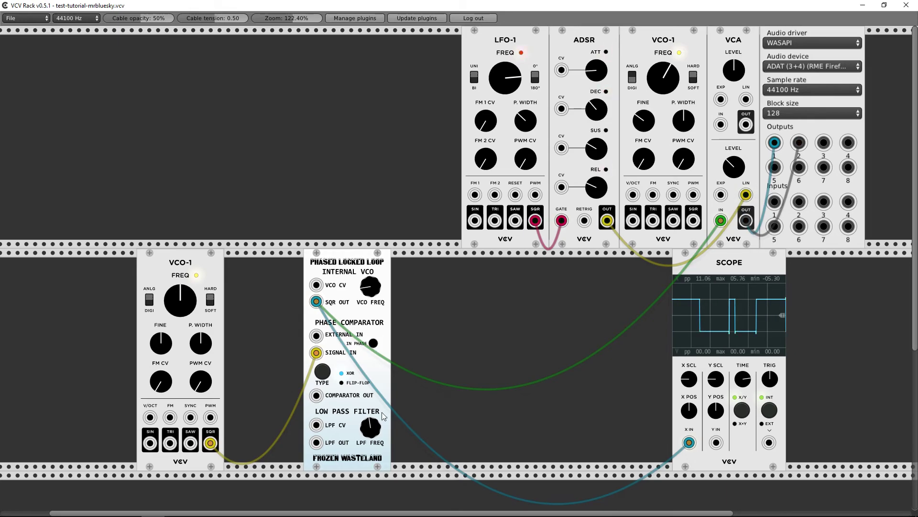
pyautogui.click(327, 370)
pyautogui.click(328, 372)
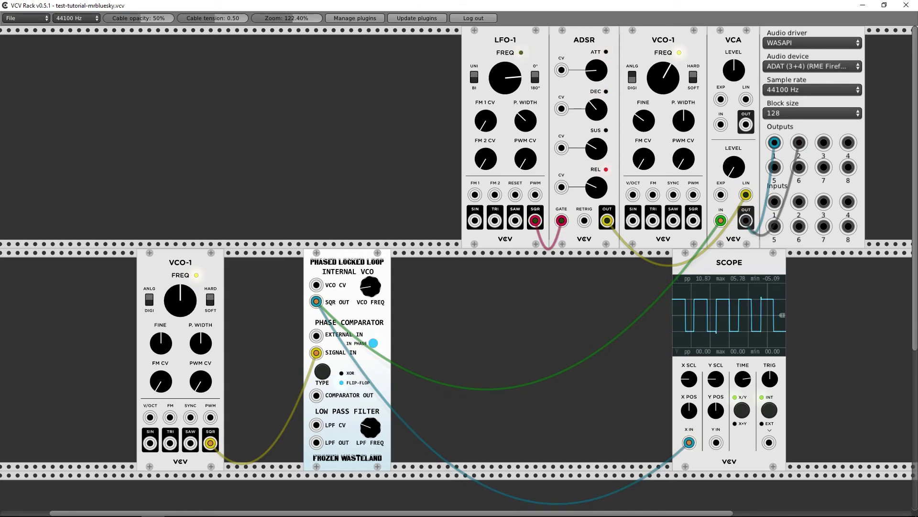
# Step: Check EXTERNAL IN on the GitHub page, patch the second-row VCO-1's SIN output into it in VCV Rack, and raise the VCA level
pyautogui.hotkey('alt', 'Tab')
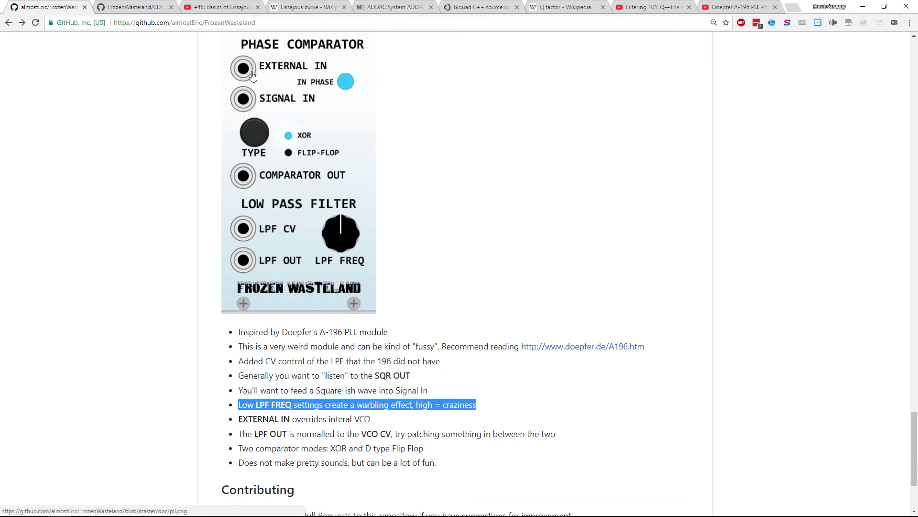
pyautogui.hotkey('alt', 'Tab')
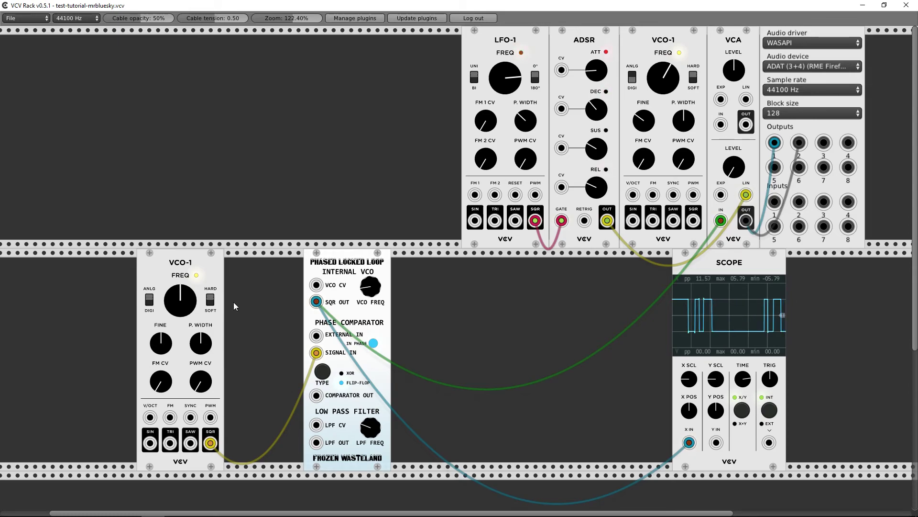
pyautogui.moveTo(150, 443); pyautogui.dragTo(316, 335)
pyautogui.moveTo(731, 172); pyautogui.dragTo(731, 172)
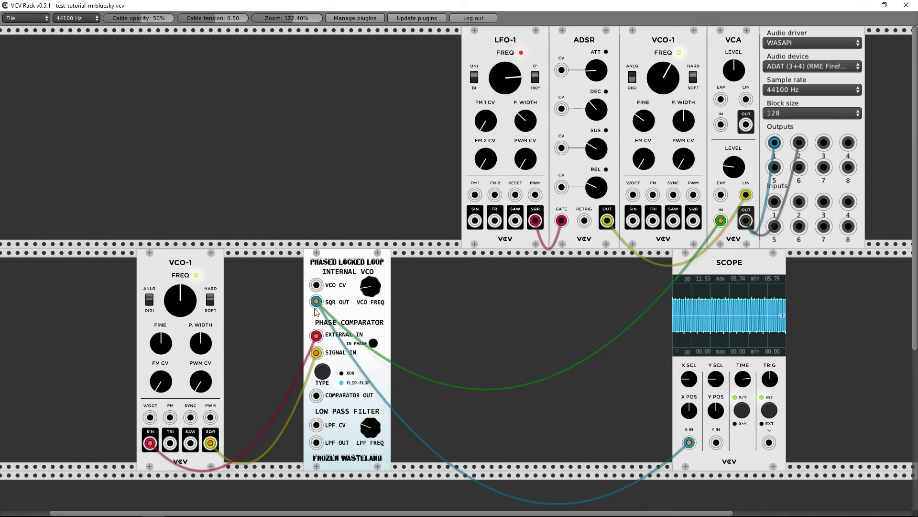
# Step: Move the VCA and Scope cables from SQR OUT to LPF OUT and raise LPF FREQ
pyautogui.moveTo(316, 302)
pyautogui.mouseDown()
pyautogui.moveTo(314, 455)
pyautogui.moveTo(316, 442)
pyautogui.mouseUp()
pyautogui.moveTo(317, 302)
pyautogui.mouseDown()
pyautogui.moveTo(332, 465)
pyautogui.moveTo(316, 442)
pyautogui.mouseUp()
pyautogui.moveTo(370, 427); pyautogui.dragTo(371, 421)
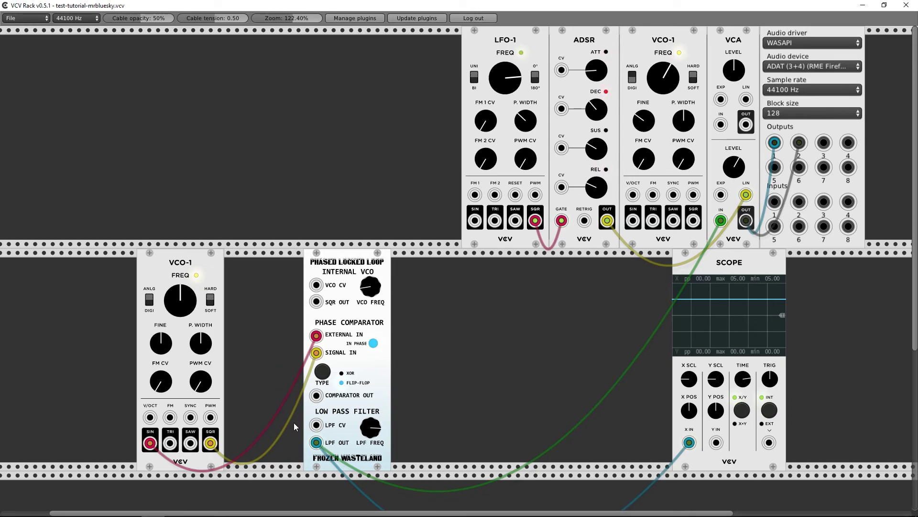
# Step: Move the Scope and VCA cables from LPF OUT to the Phased Locked Loop's COMPARATOR OUT
pyautogui.moveTo(323, 445); pyautogui.dragTo(316, 395)
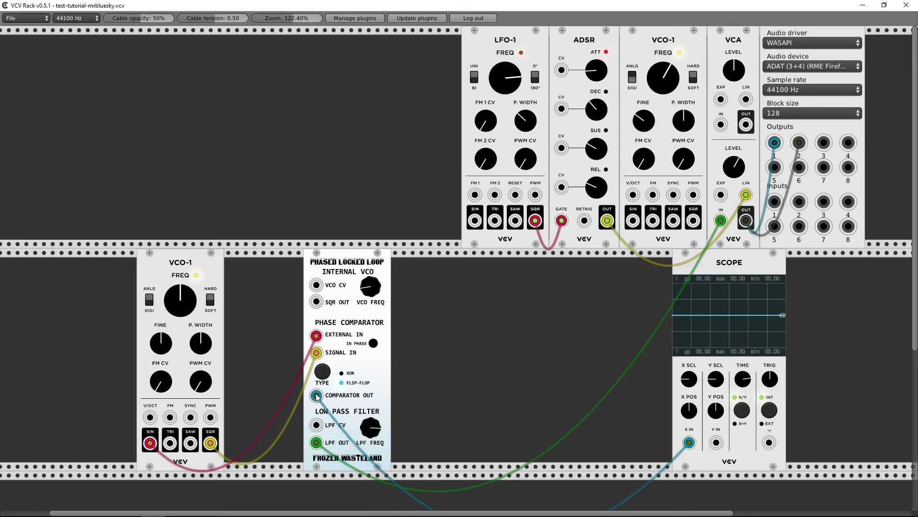
pyautogui.moveTo(312, 445); pyautogui.dragTo(316, 395)
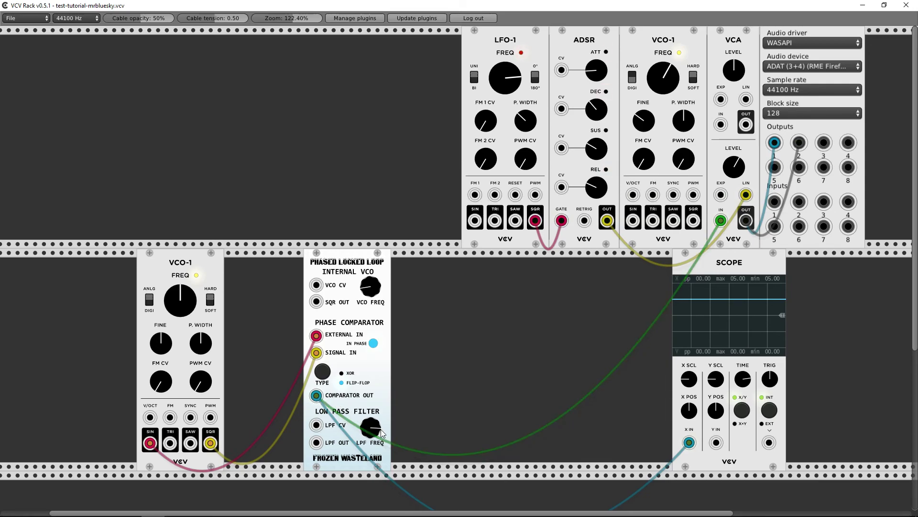
# Step: Switch the comparator type to XOR and slightly raise the FREQ of the second-row VCO-1
pyautogui.click(322, 372)
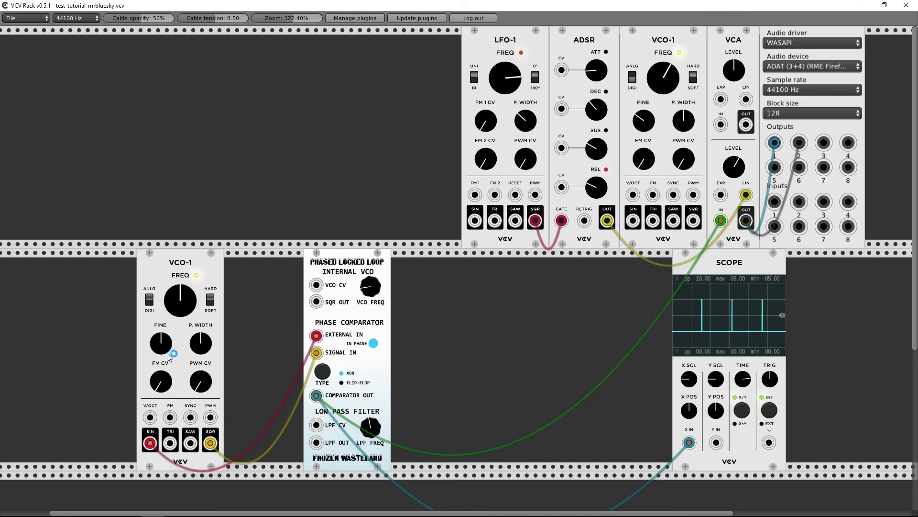
pyautogui.moveTo(169, 310); pyautogui.dragTo(187, 316)
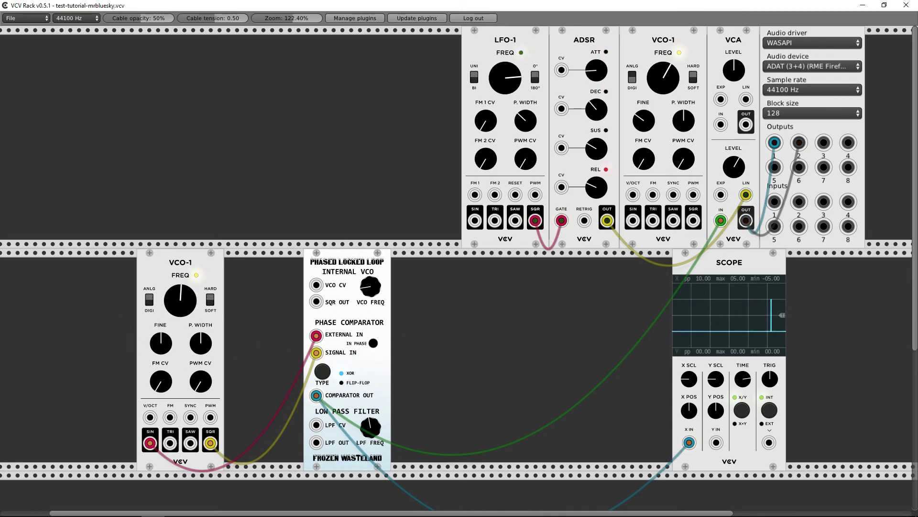
# Step: Duplicate the second-row VCO-1, move the SIGNAL IN cable to the copy's SQR output, and raise the copy's FREQ
pyautogui.rightClick(182, 258)
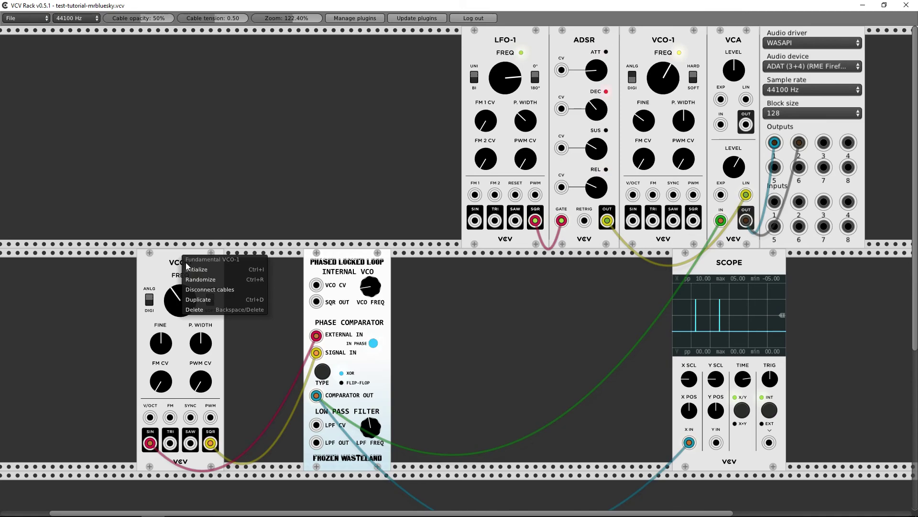
pyautogui.click(203, 300)
pyautogui.moveTo(211, 443); pyautogui.dragTo(122, 442)
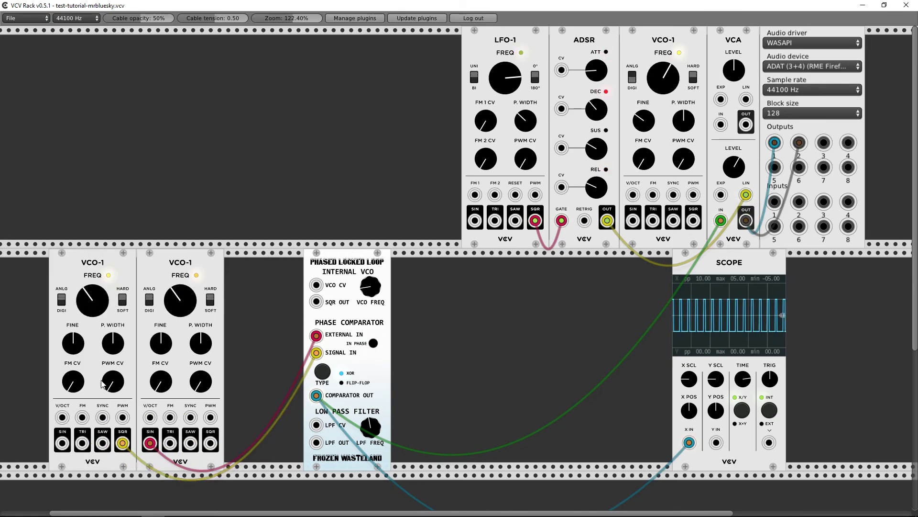
pyautogui.moveTo(89, 313); pyautogui.dragTo(89, 288)
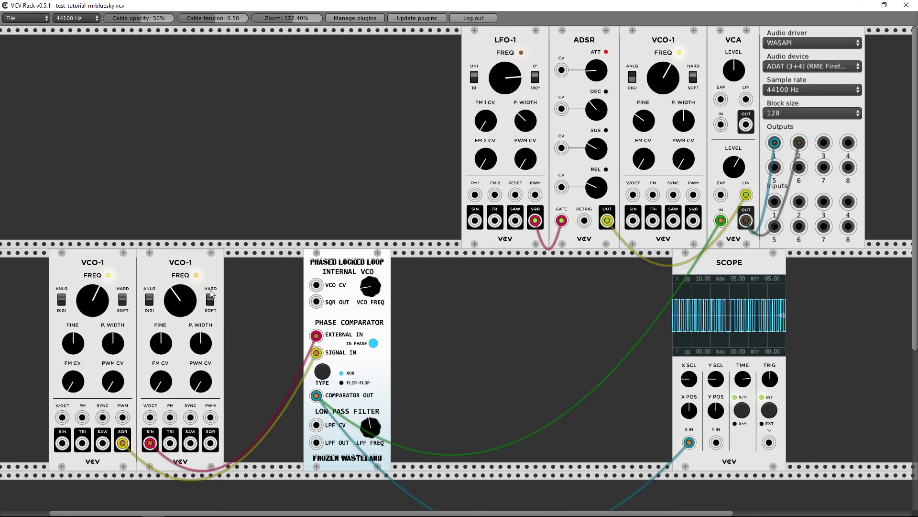
# Step: Compare the FLIP-FLOP and XOR comparator types, ending on XOR, and further raise the FREQ of the VCO-1 feeding SIGNAL IN
pyautogui.click(319, 374)
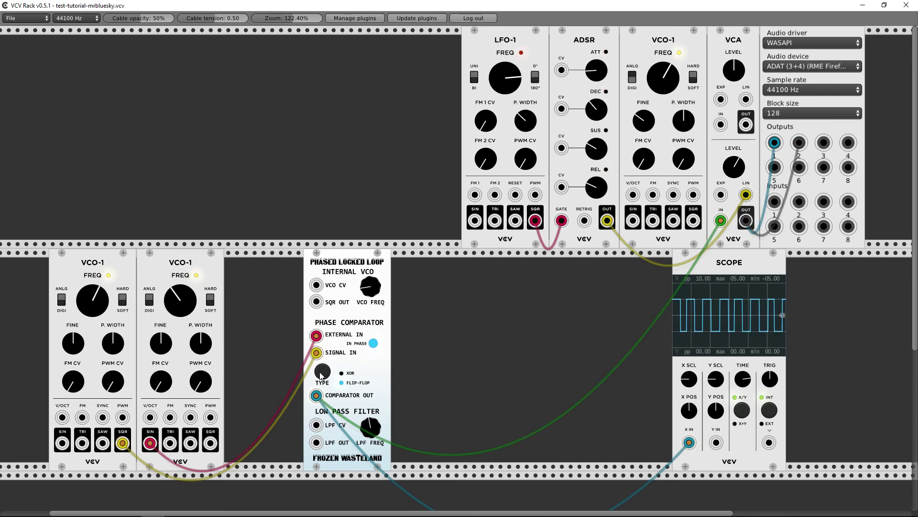
pyautogui.click(320, 375)
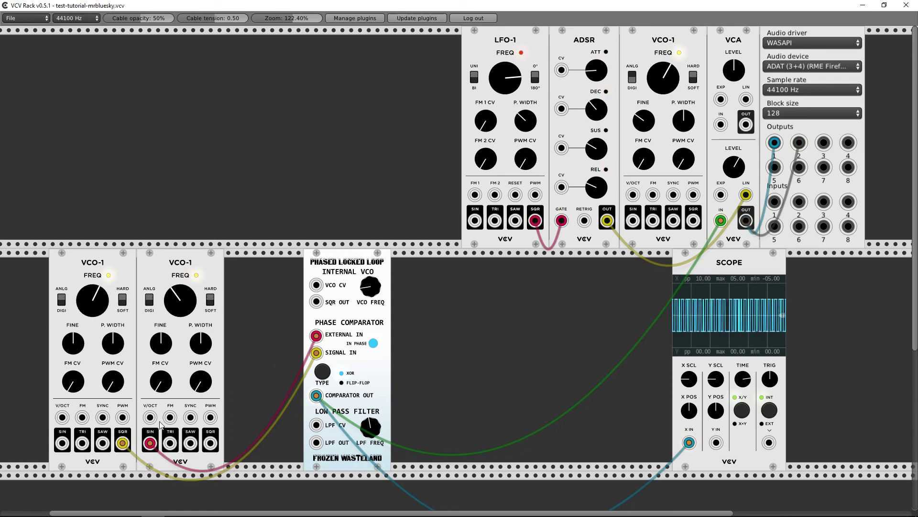
pyautogui.moveTo(95, 296); pyautogui.dragTo(95, 280)
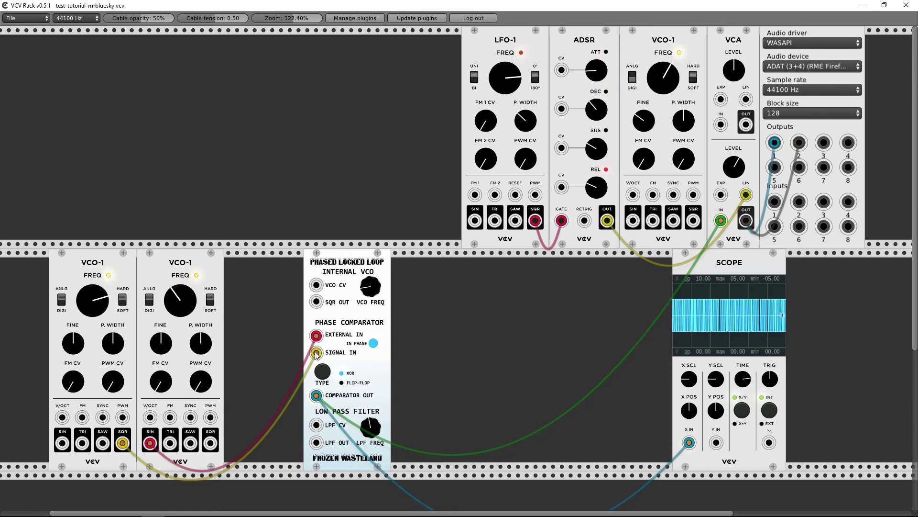
# Step: Switch the comparator type to FLIP-FLOP and move the Scope and VCA cables from COMPARATOR OUT to LPF OUT
pyautogui.click(327, 374)
pyautogui.moveTo(316, 396); pyautogui.dragTo(316, 442)
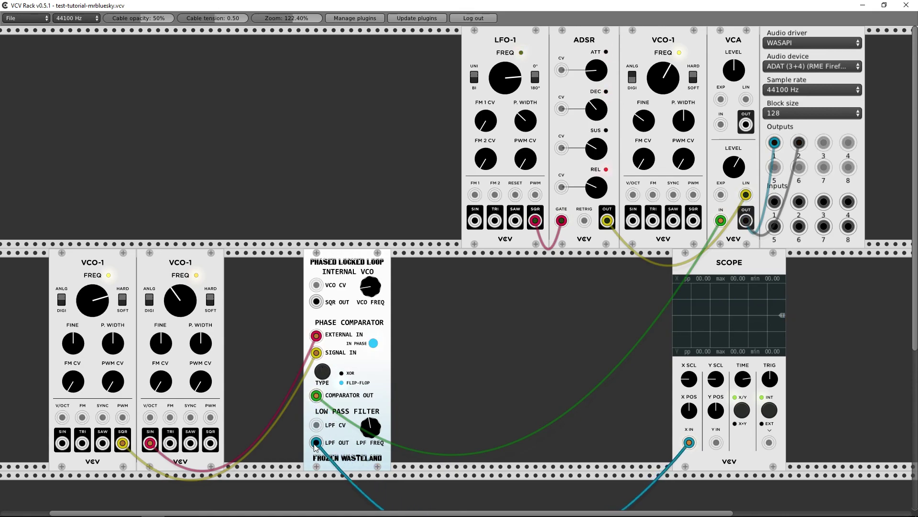
pyautogui.moveTo(316, 396); pyautogui.dragTo(316, 442)
# Step: Try the LPF FREQ control and sweep the FREQ of the VCO-1 feeding EXTERNAL IN up and down
pyautogui.moveTo(370, 427); pyautogui.dragTo(371, 425)
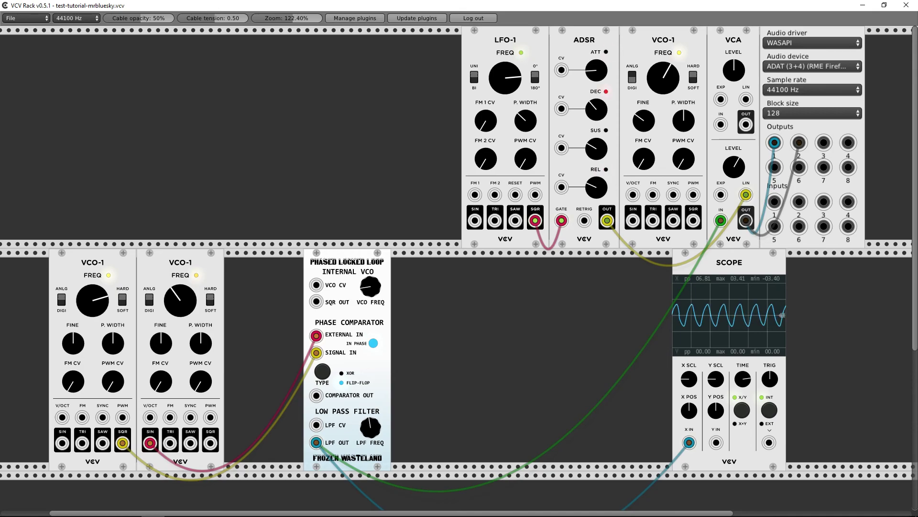
pyautogui.moveTo(181, 300); pyautogui.dragTo(180, 292)
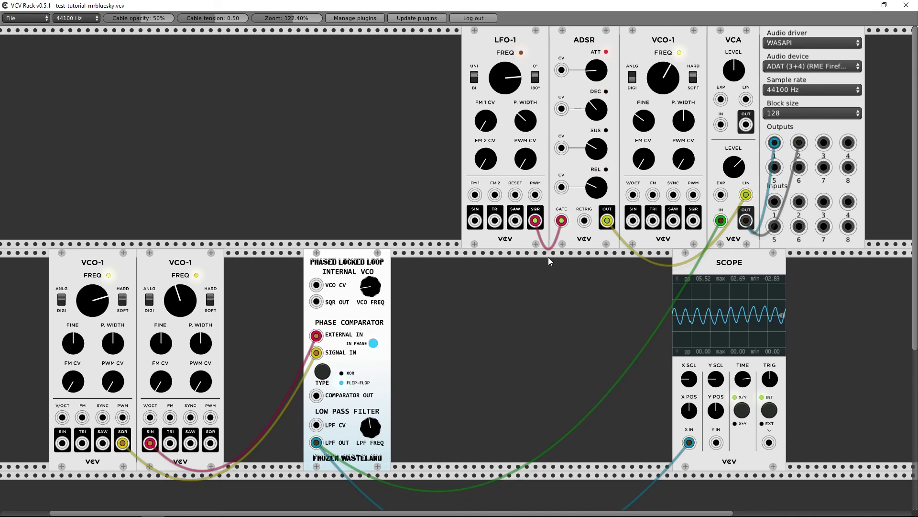
pyautogui.moveTo(180, 300); pyautogui.dragTo(181, 309)
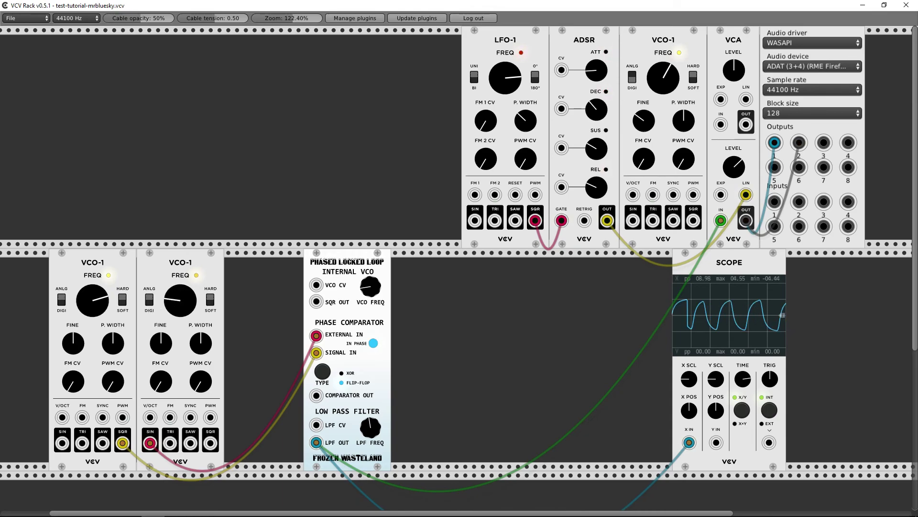
# Step: Disconnect the cable from EXTERNAL IN and raise the Phased Locked Loop's internal VCO FREQ
pyautogui.moveTo(316, 335); pyautogui.dragTo(288, 335)
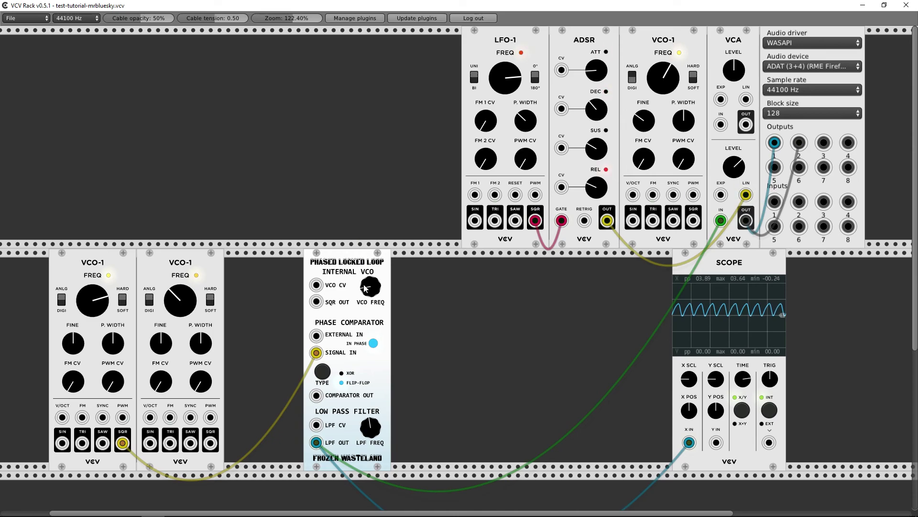
pyautogui.moveTo(365, 286); pyautogui.dragTo(364, 288)
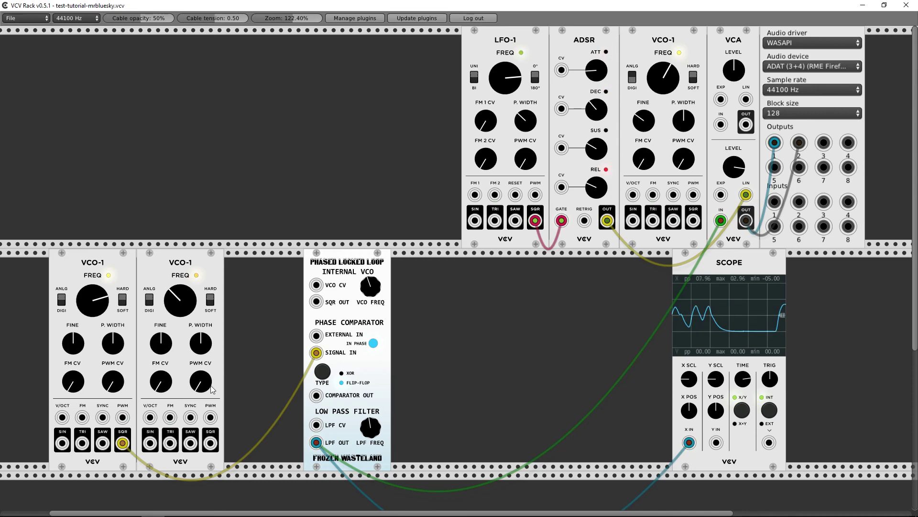
# Step: Compare the XOR and FLIP-FLOP comparator types, ending on FLIP-FLOP, and raise both LPF FREQ and VCO FREQ
pyautogui.click(323, 377)
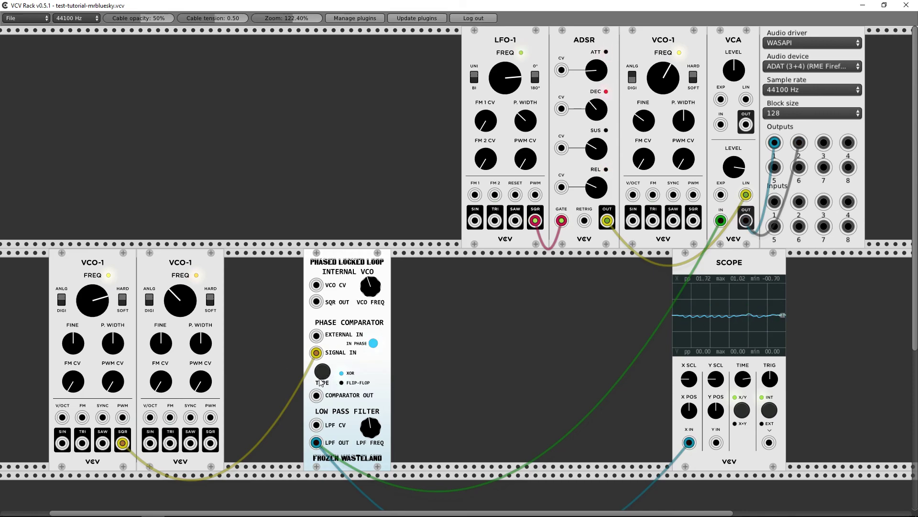
pyautogui.click(321, 377)
pyautogui.moveTo(371, 427); pyautogui.dragTo(362, 379)
pyautogui.moveTo(372, 292)
pyautogui.mouseDown()
pyautogui.moveTo(372, 245)
pyautogui.moveTo(371, 297)
pyautogui.mouseUp()
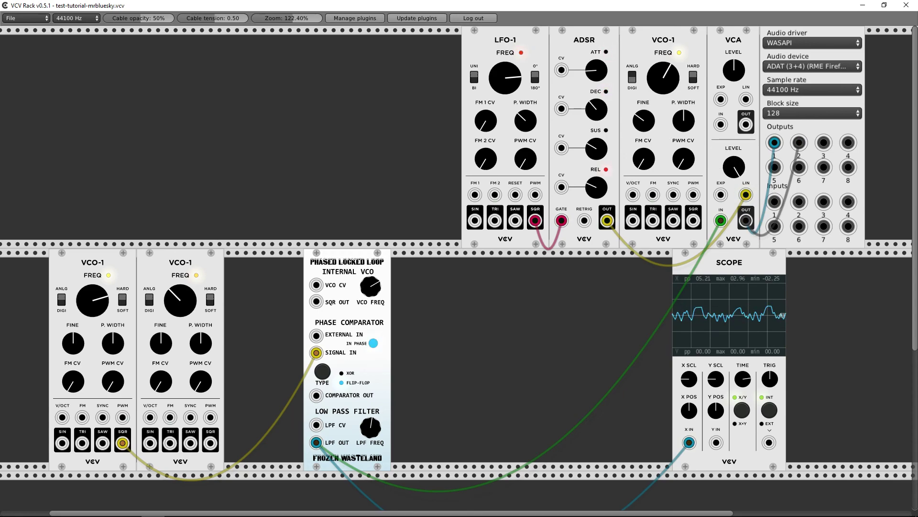
pyautogui.moveTo(364, 436); pyautogui.dragTo(365, 424)
# Step: Switch the comparator to XOR, retune VCO FREQ and the FREQ of the VCO-1 feeding SIGNAL IN, and lower the VCA level
pyautogui.click(320, 373)
pyautogui.moveTo(378, 296); pyautogui.dragTo(378, 292)
pyautogui.moveTo(97, 287)
pyautogui.mouseDown()
pyautogui.moveTo(97, 309)
pyautogui.moveTo(97, 287)
pyautogui.mouseUp()
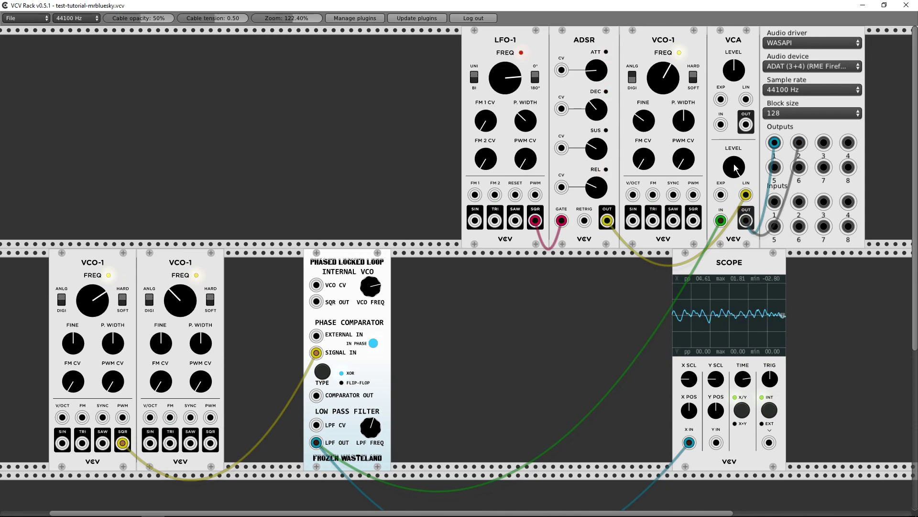
pyautogui.moveTo(735, 168); pyautogui.dragTo(735, 173)
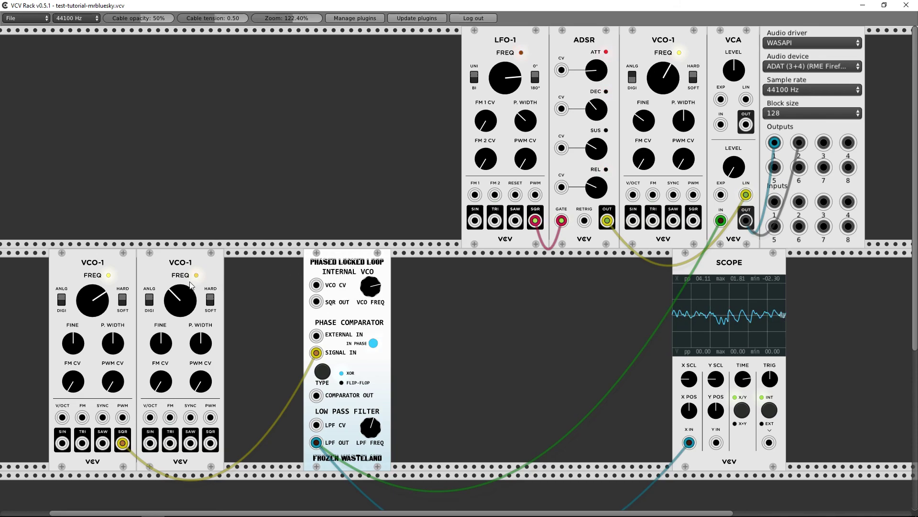
# Step: Delete the Phased Locked Loop and both second-row VCO-1 modules from the rack
pyautogui.press('Delete')
pyautogui.press('Delete')
pyautogui.press('Delete')
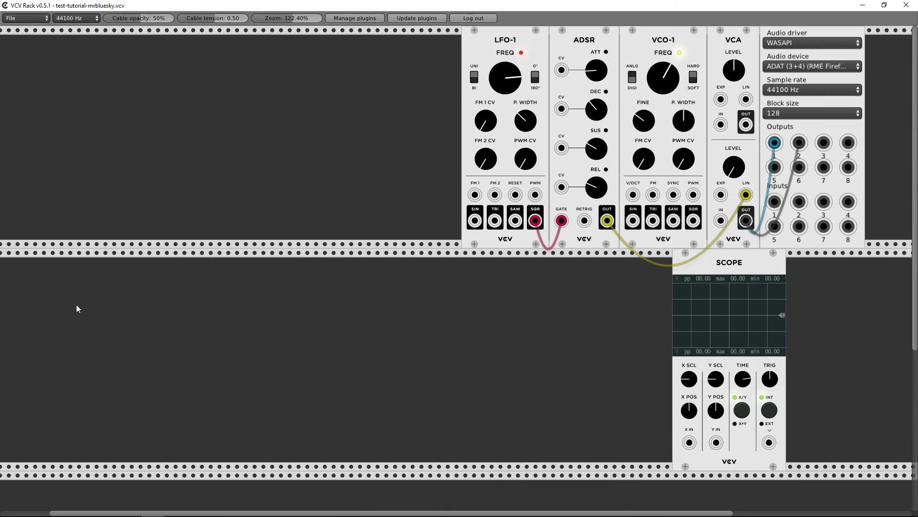